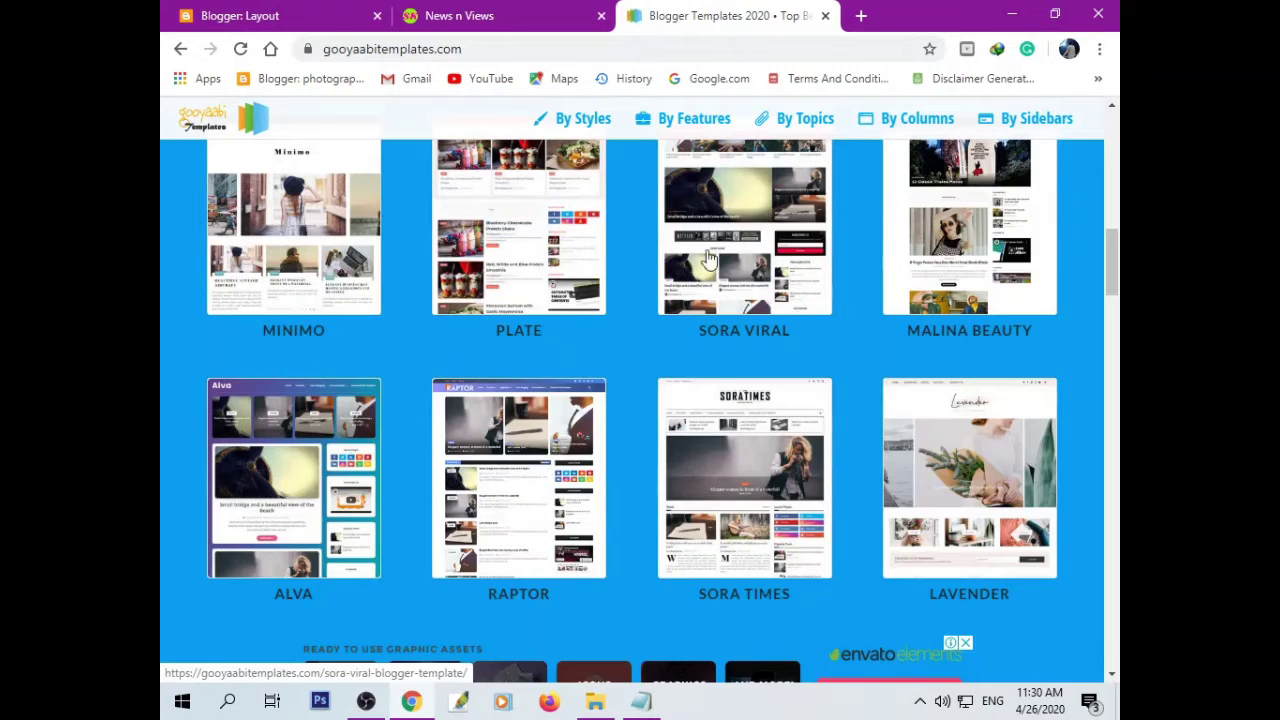
# Browse the template gallery, open the Smag Blogger template page and launch its live preview.
pyautogui.scroll(1, 722, 378)
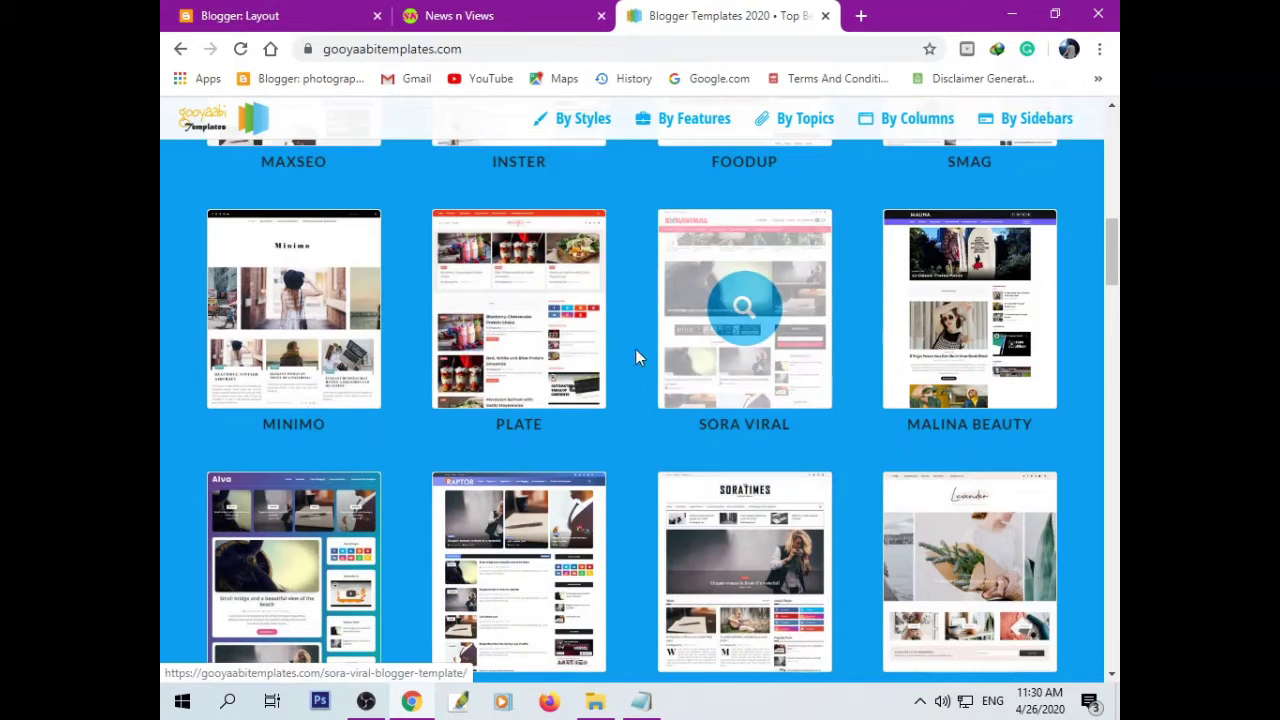
pyautogui.scroll(-3, 635, 352)
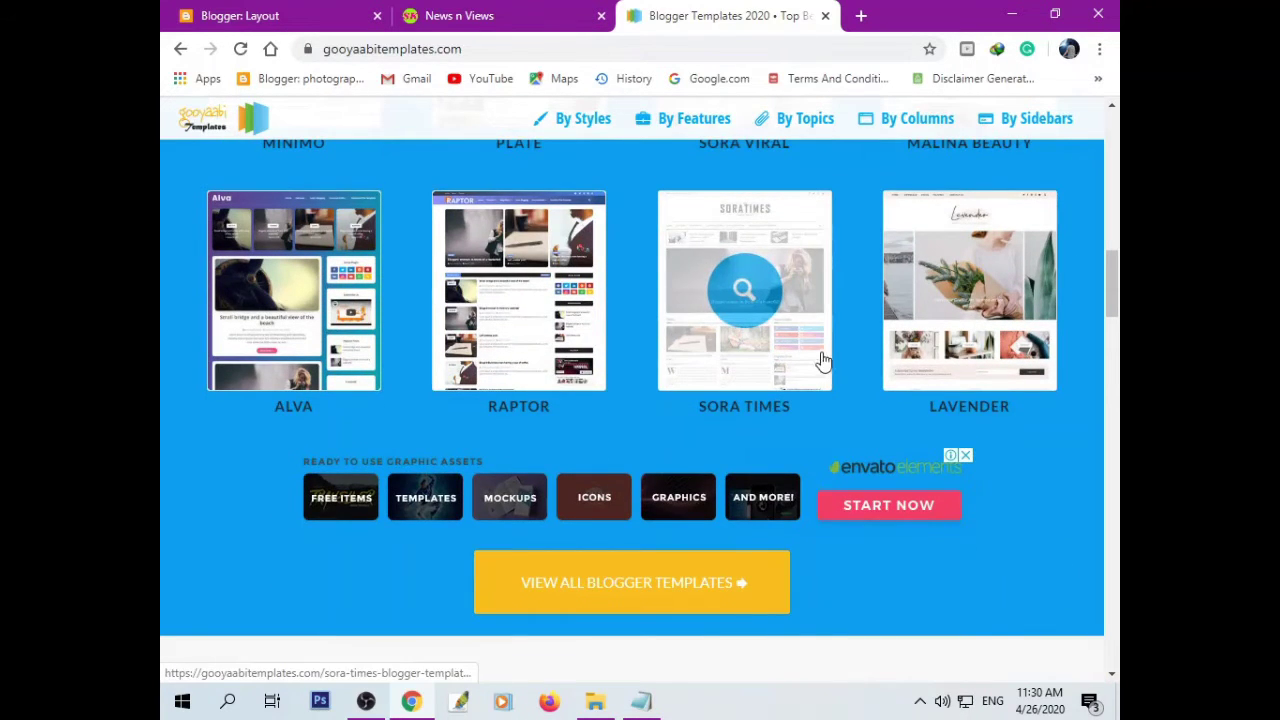
pyautogui.scroll(5, 698, 305)
pyautogui.scroll(2, 690, 300)
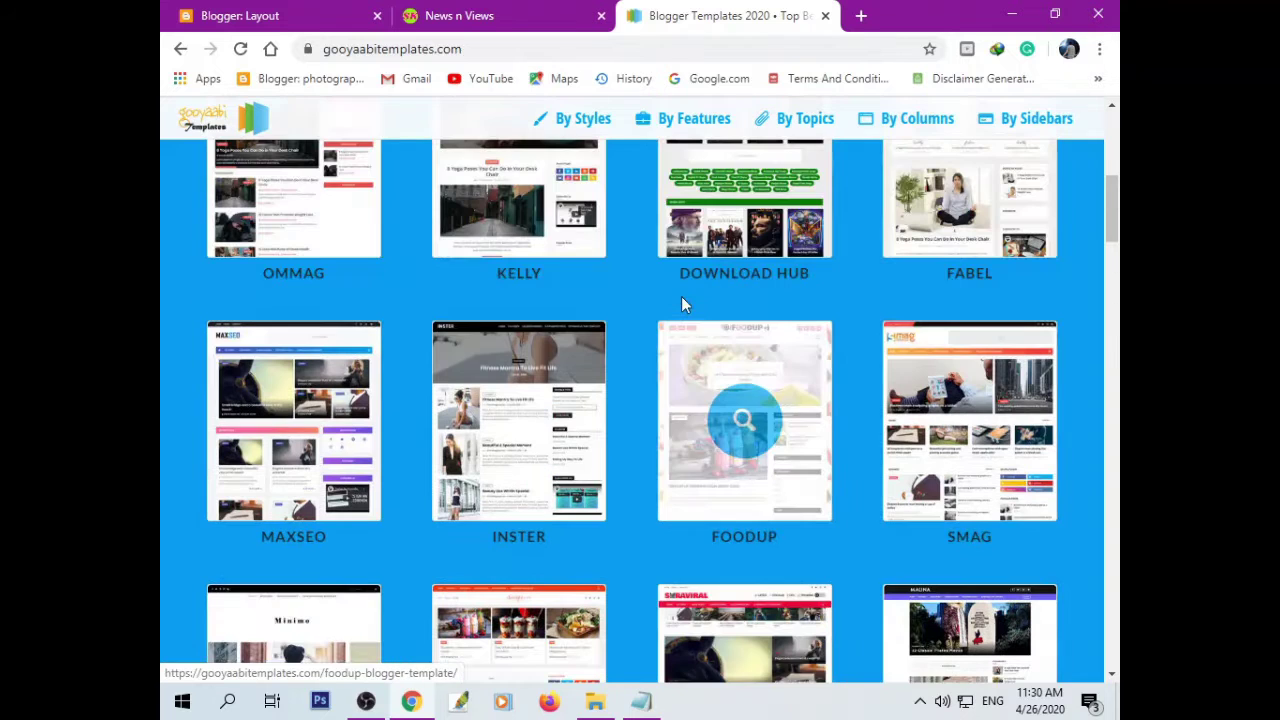
pyautogui.scroll(2, 880, 436)
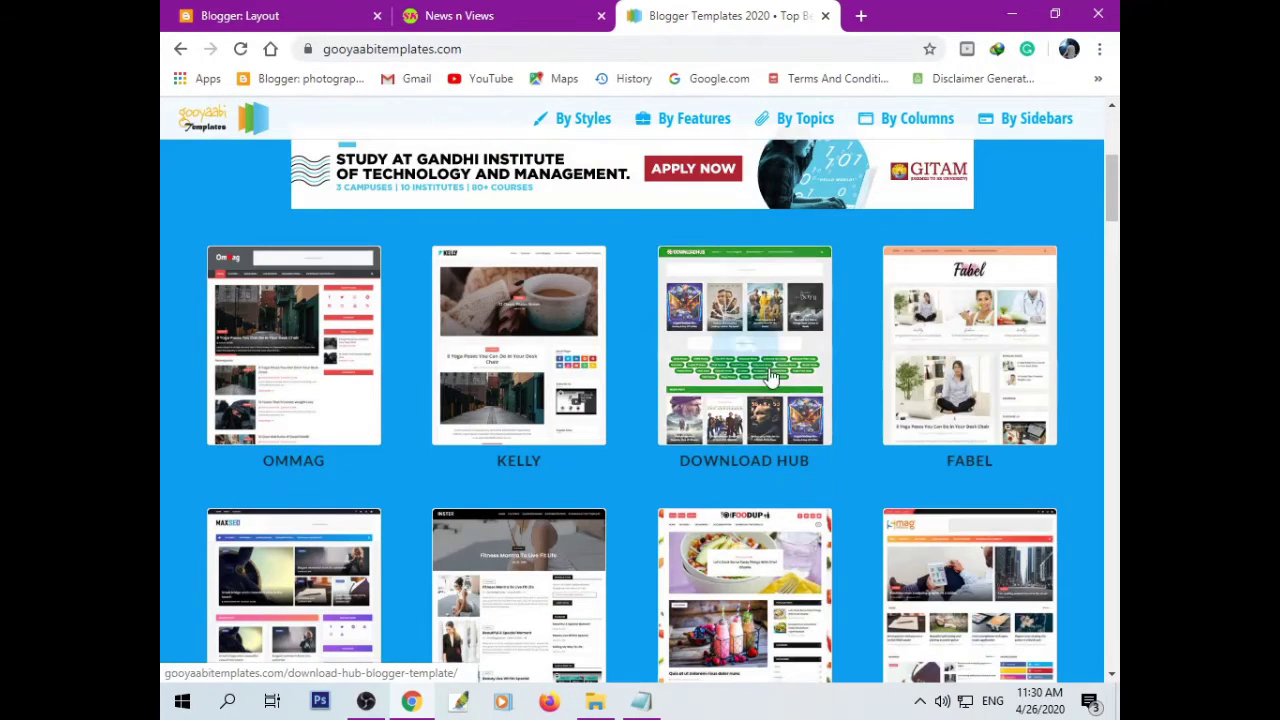
pyautogui.scroll(-2, 794, 449)
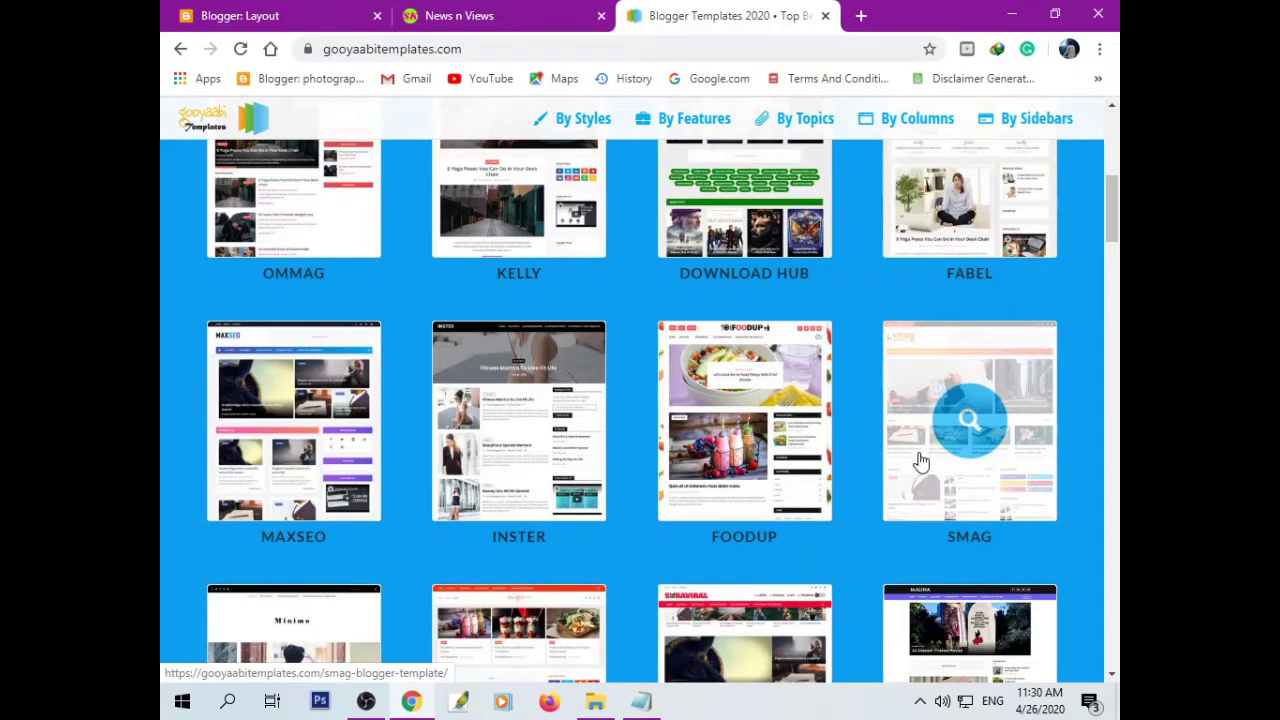
pyautogui.click(919, 461)
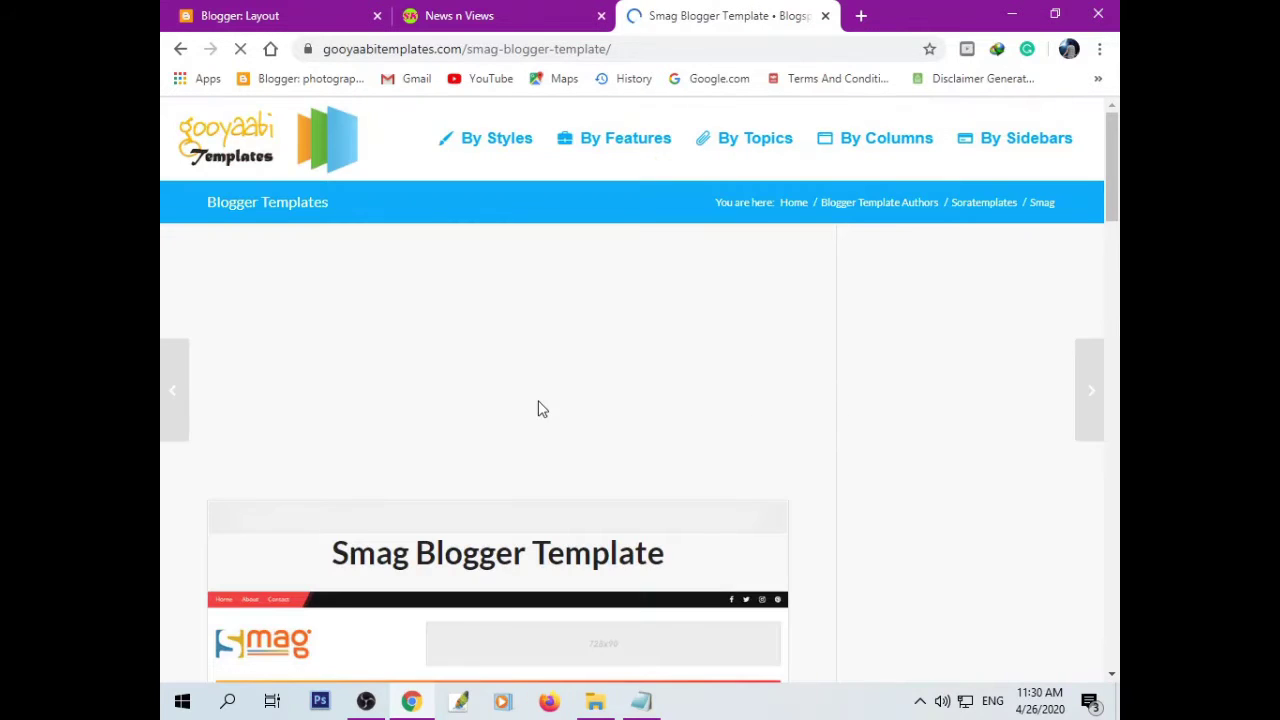
pyautogui.scroll(-5, 540, 408)
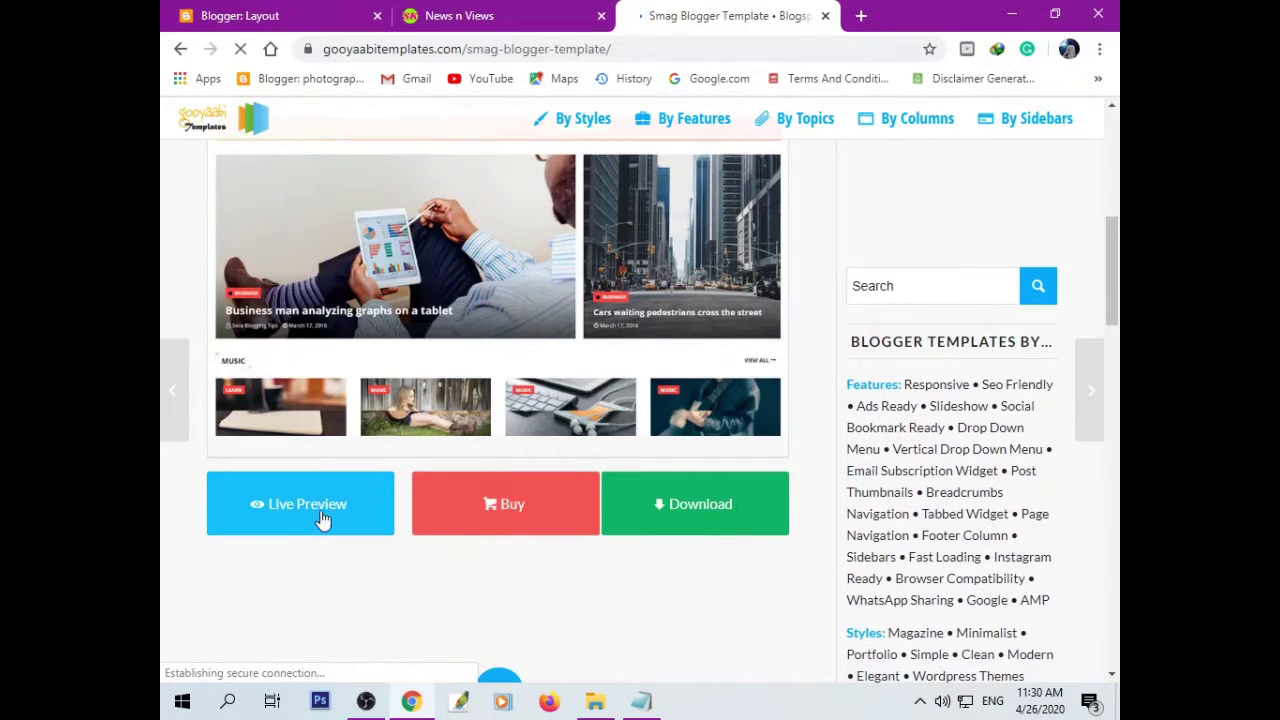
pyautogui.click(294, 514)
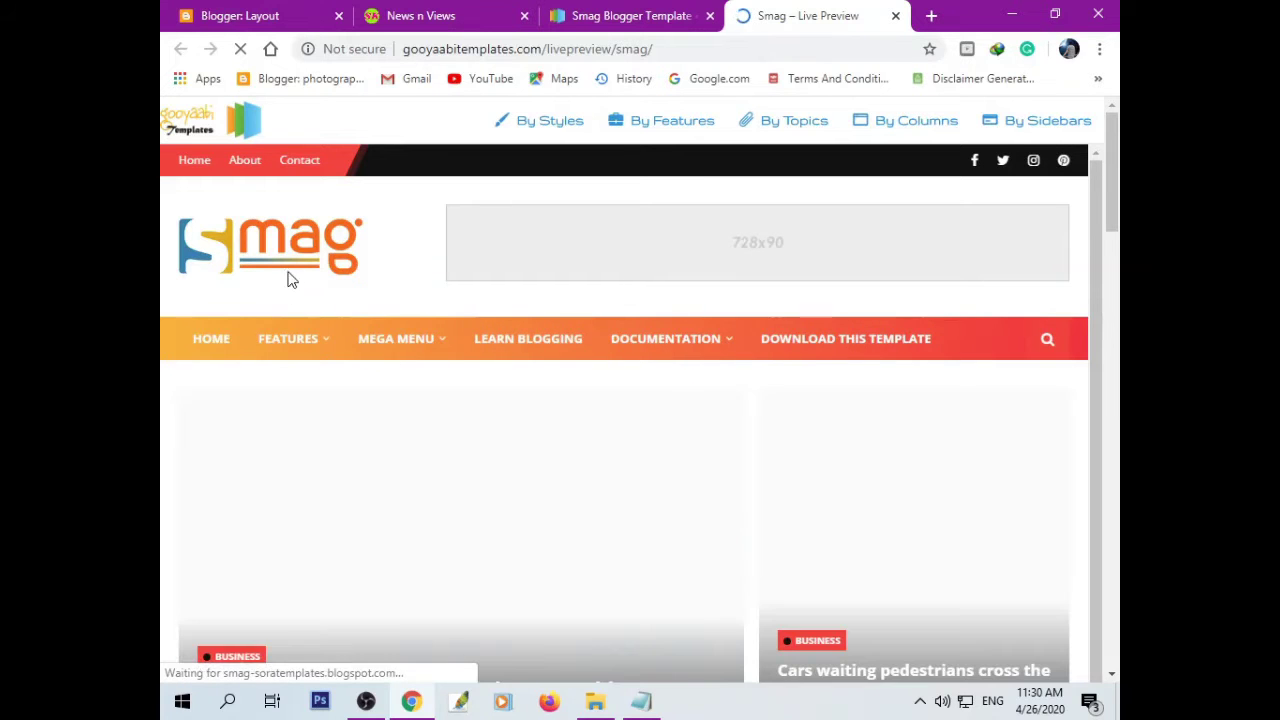
# Examine the Smag live preview's header, featured posts, category sections, sidebar widgets and post list.
pyautogui.scroll(-2, 680, 370)
pyautogui.scroll(-5, 684, 385)
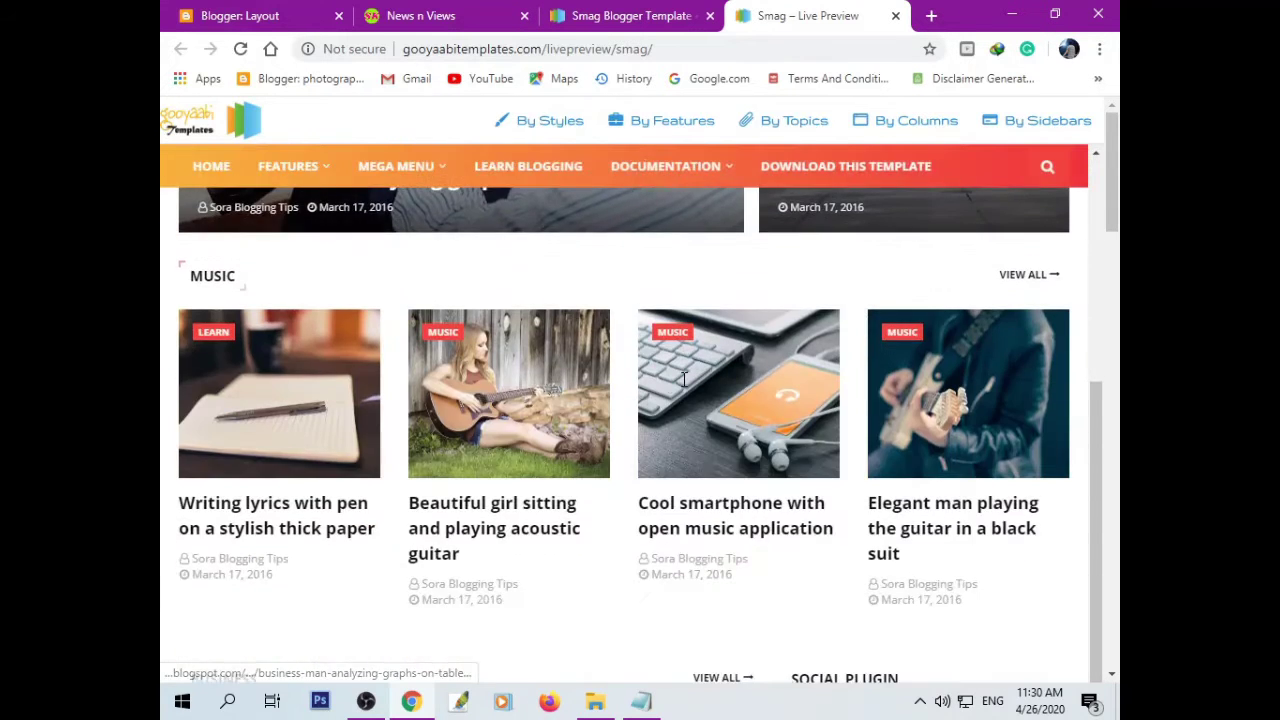
pyautogui.scroll(2, 680, 392)
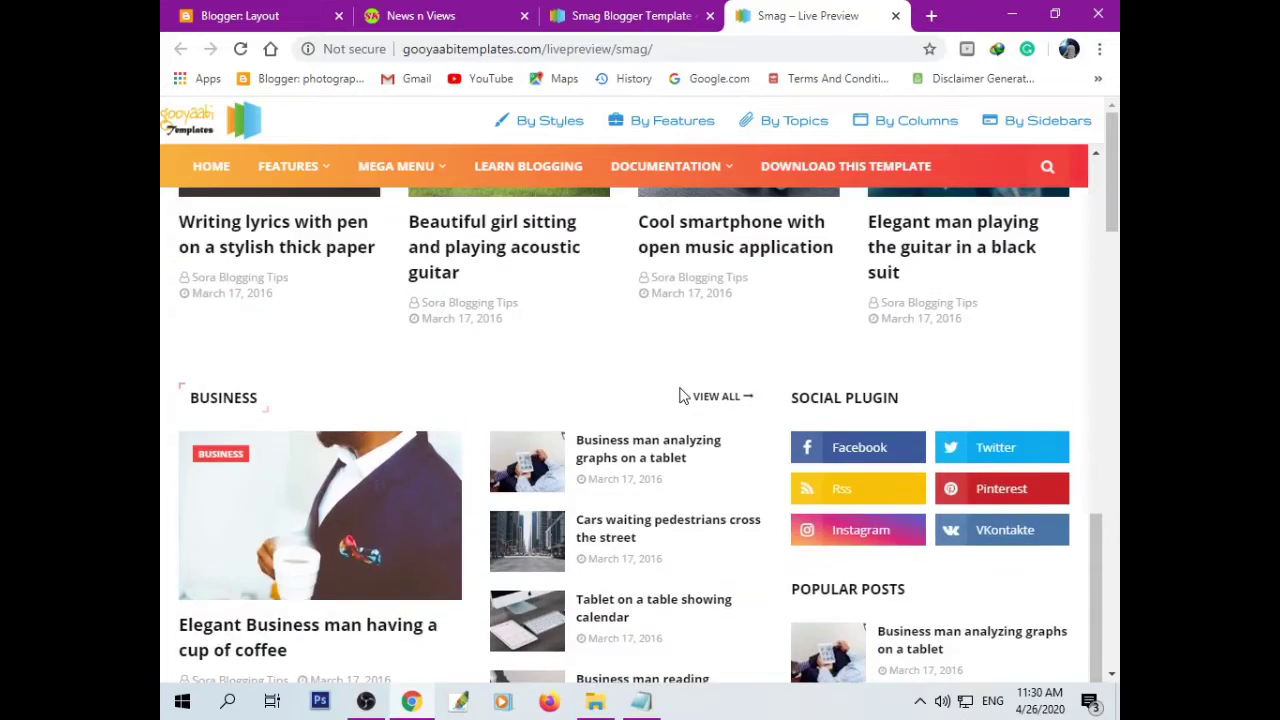
pyautogui.scroll(-7, 680, 400)
pyautogui.scroll(-10, 677, 415)
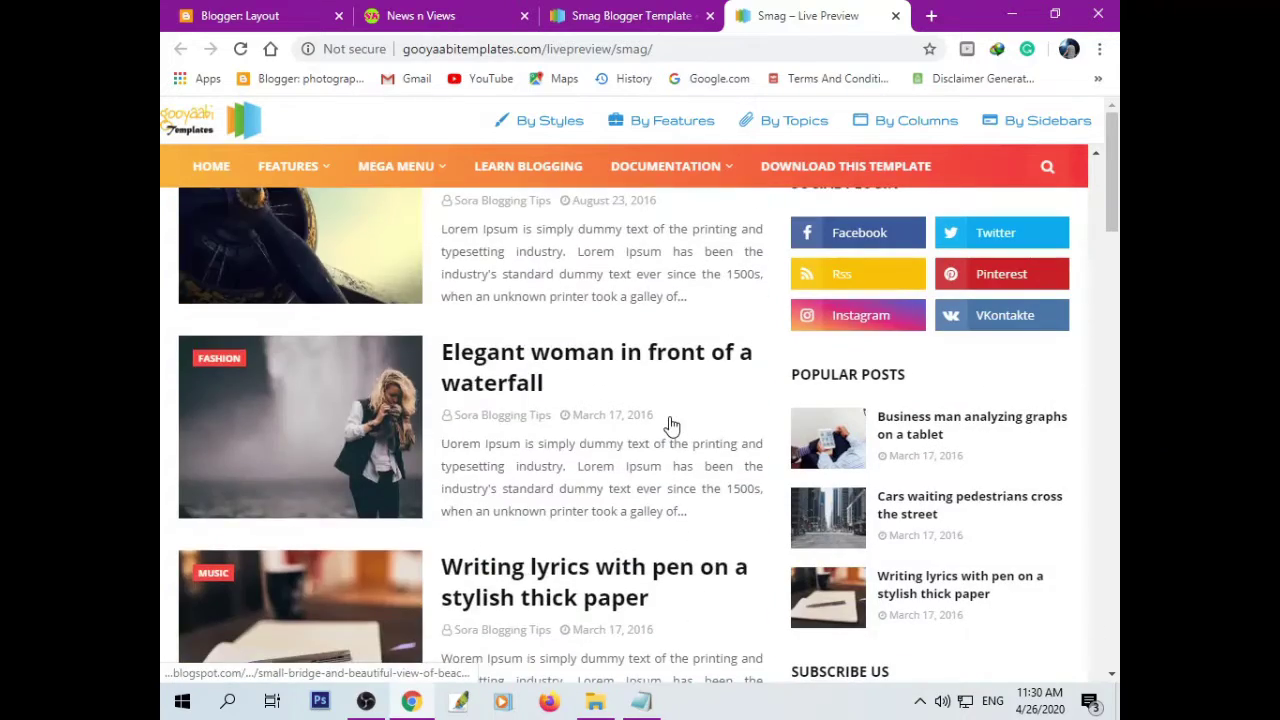
pyautogui.scroll(-5, 672, 441)
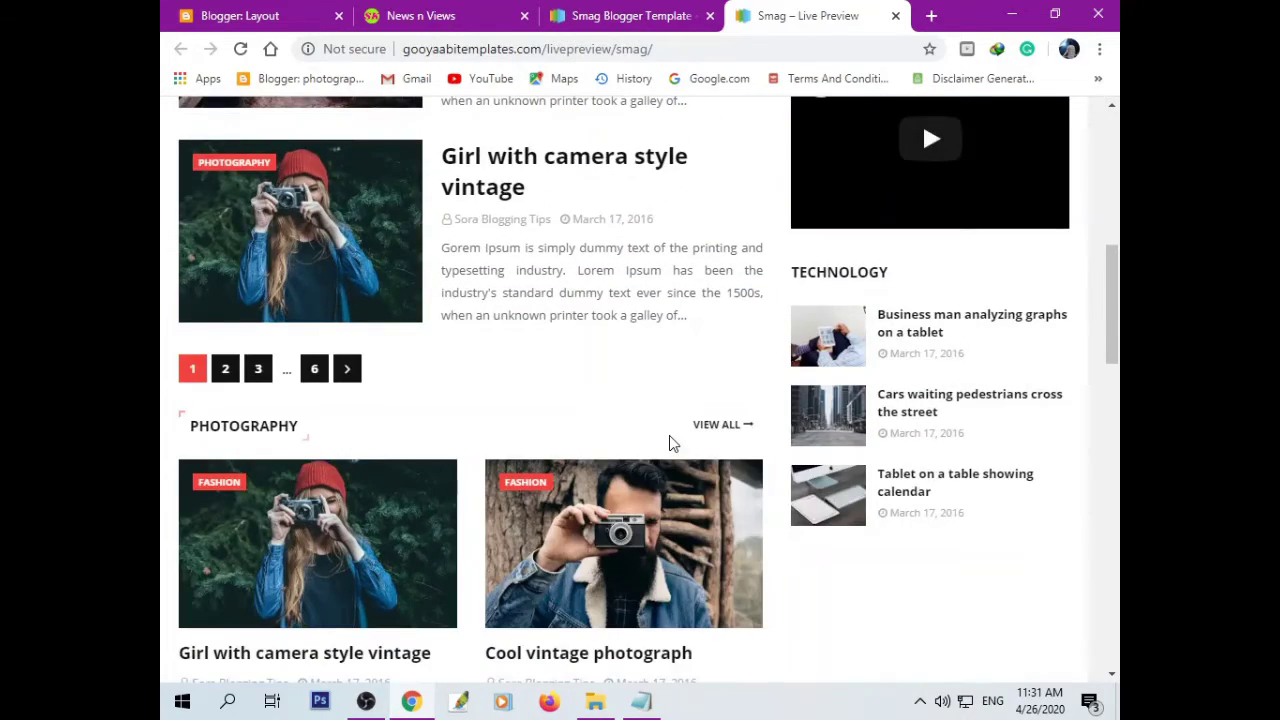
pyautogui.scroll(-10, 675, 440)
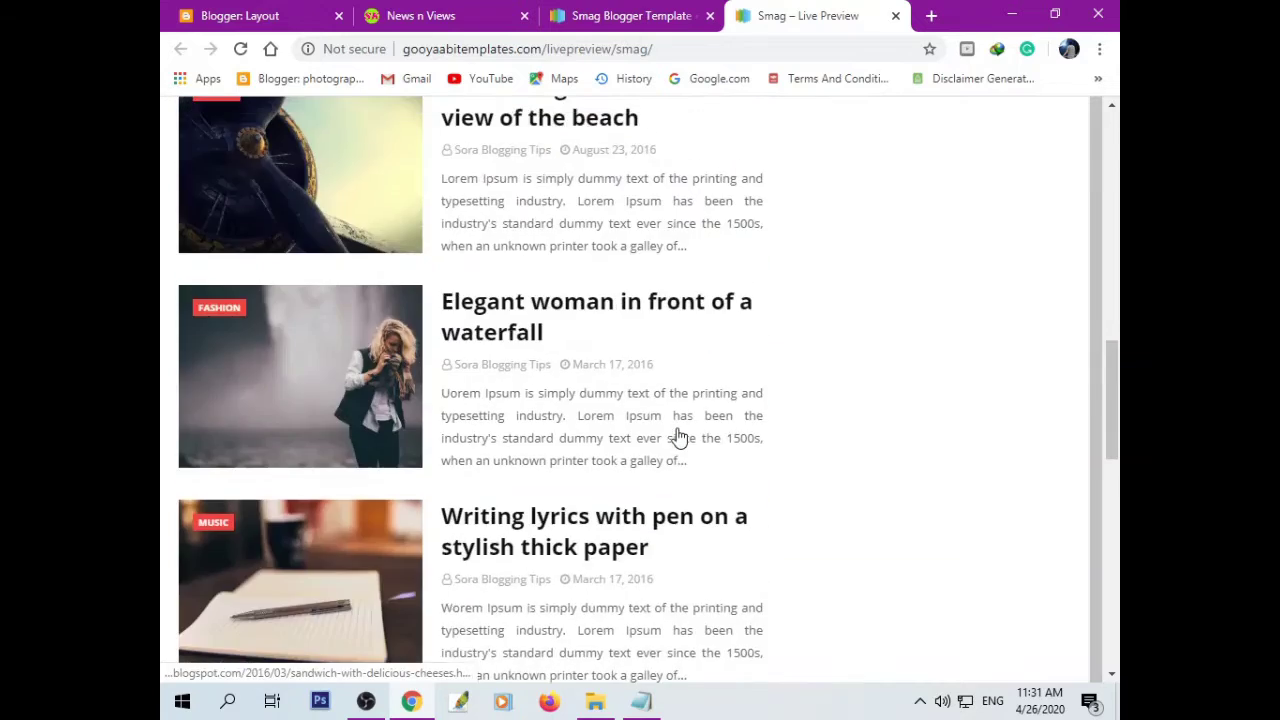
pyautogui.scroll(15, 677, 437)
pyautogui.scroll(10, 670, 438)
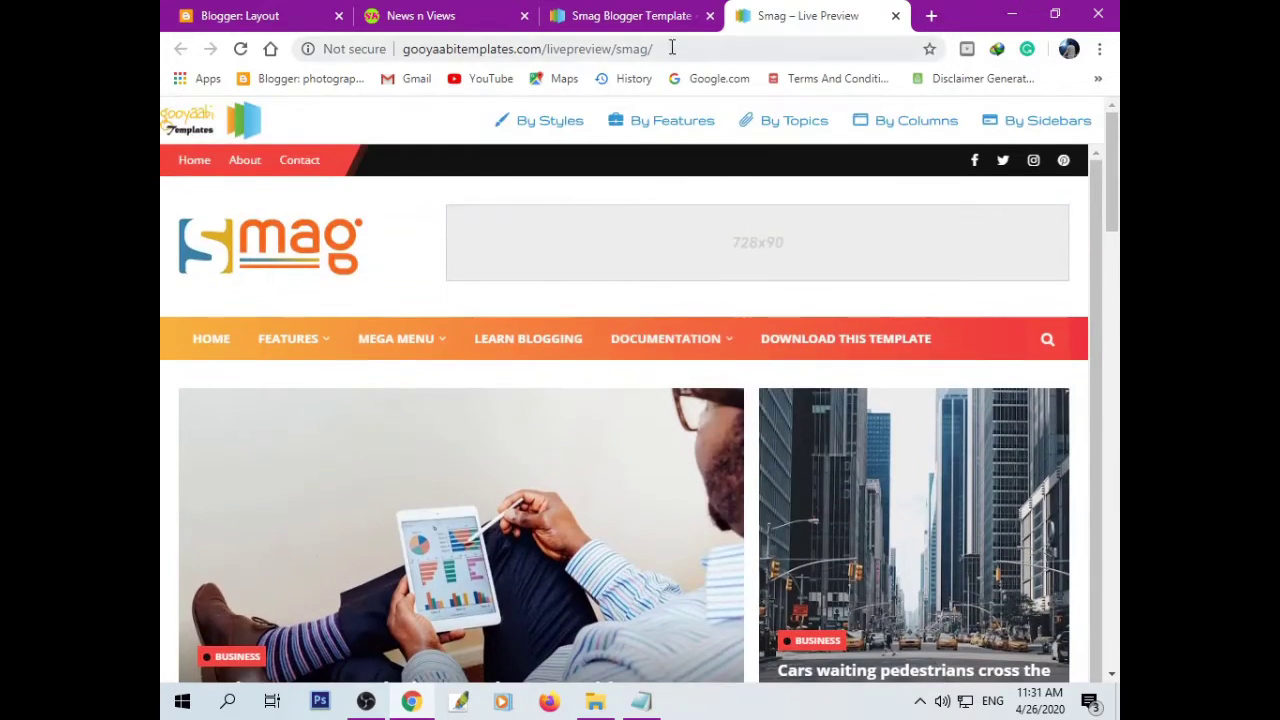
# Return to the Smag template page and download Smag.zip to the Downloads\Compressed folder.
pyautogui.click(655, 18)
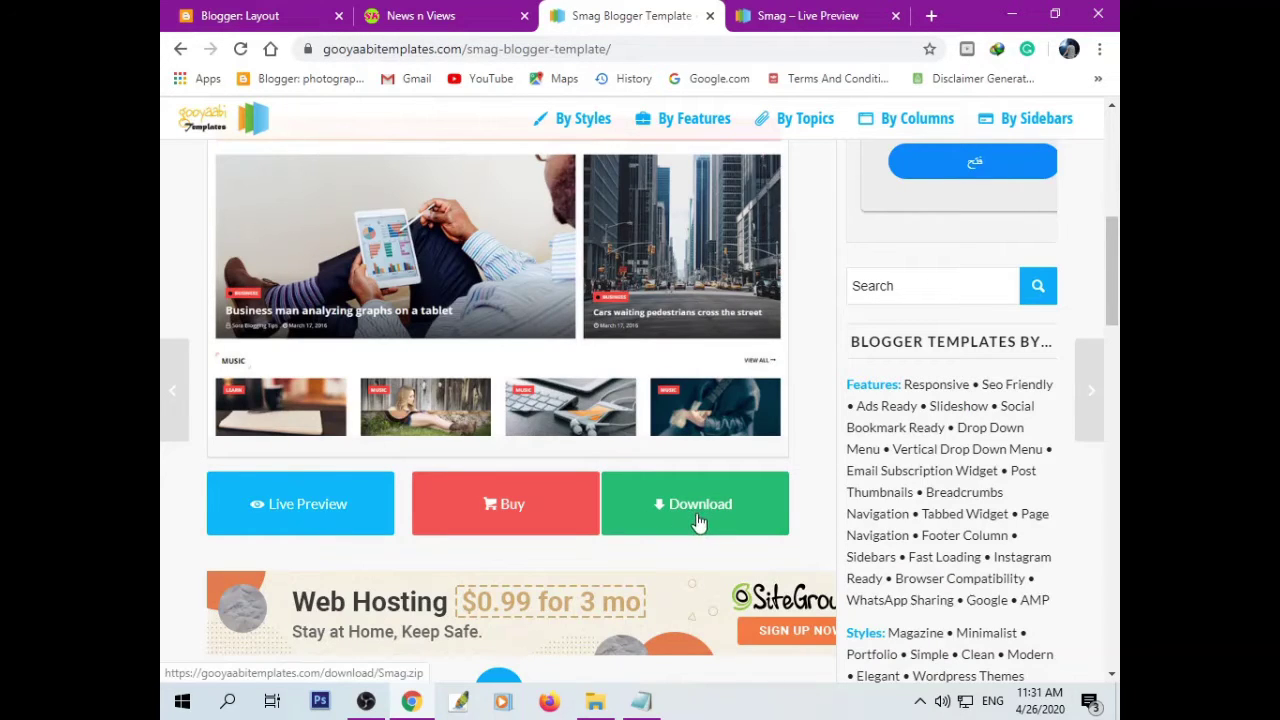
pyautogui.click(700, 514)
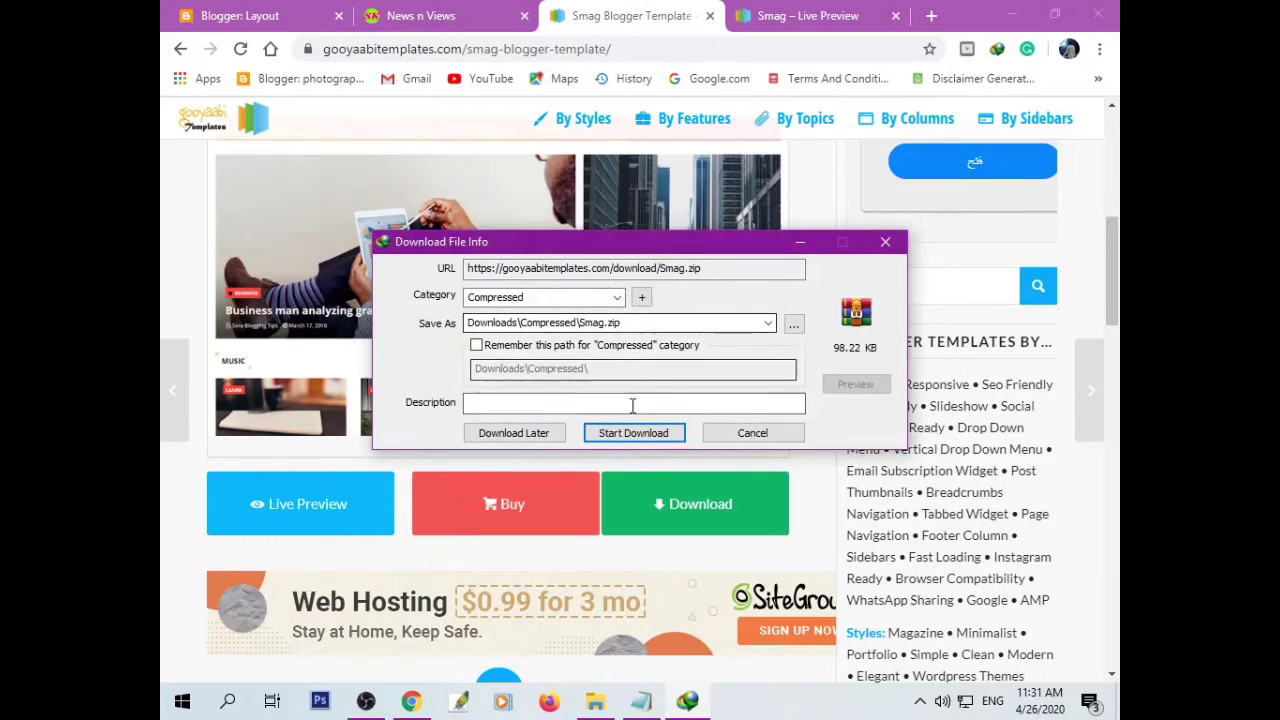
pyautogui.click(625, 433)
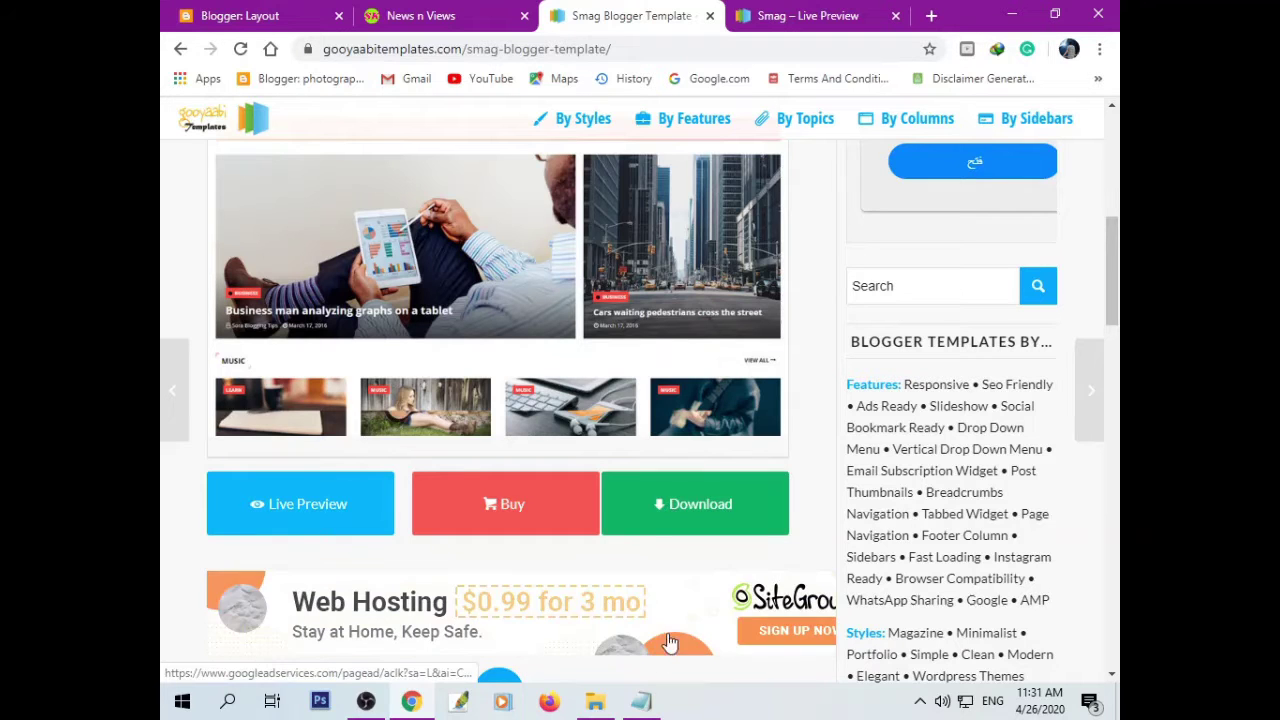
pyautogui.scroll(4, 680, 522)
pyautogui.scroll(2, 686, 516)
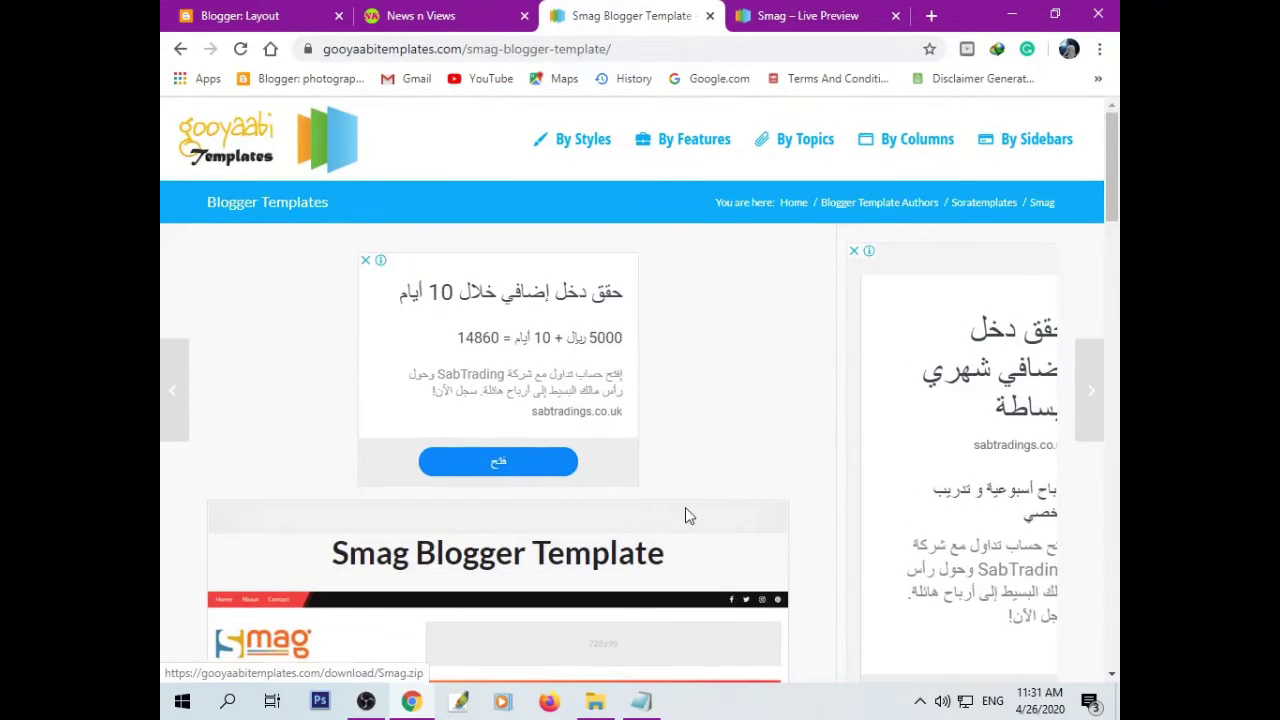
pyautogui.scroll(-3, 679, 514)
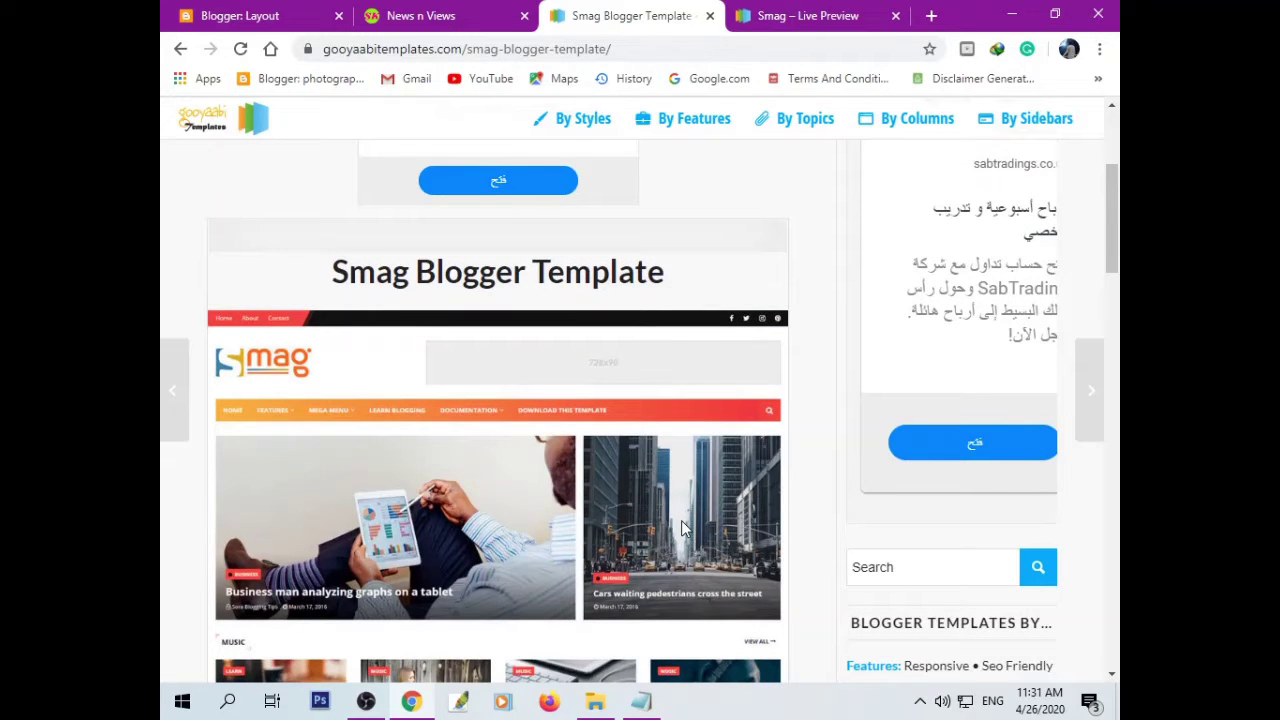
pyautogui.scroll(-3, 681, 520)
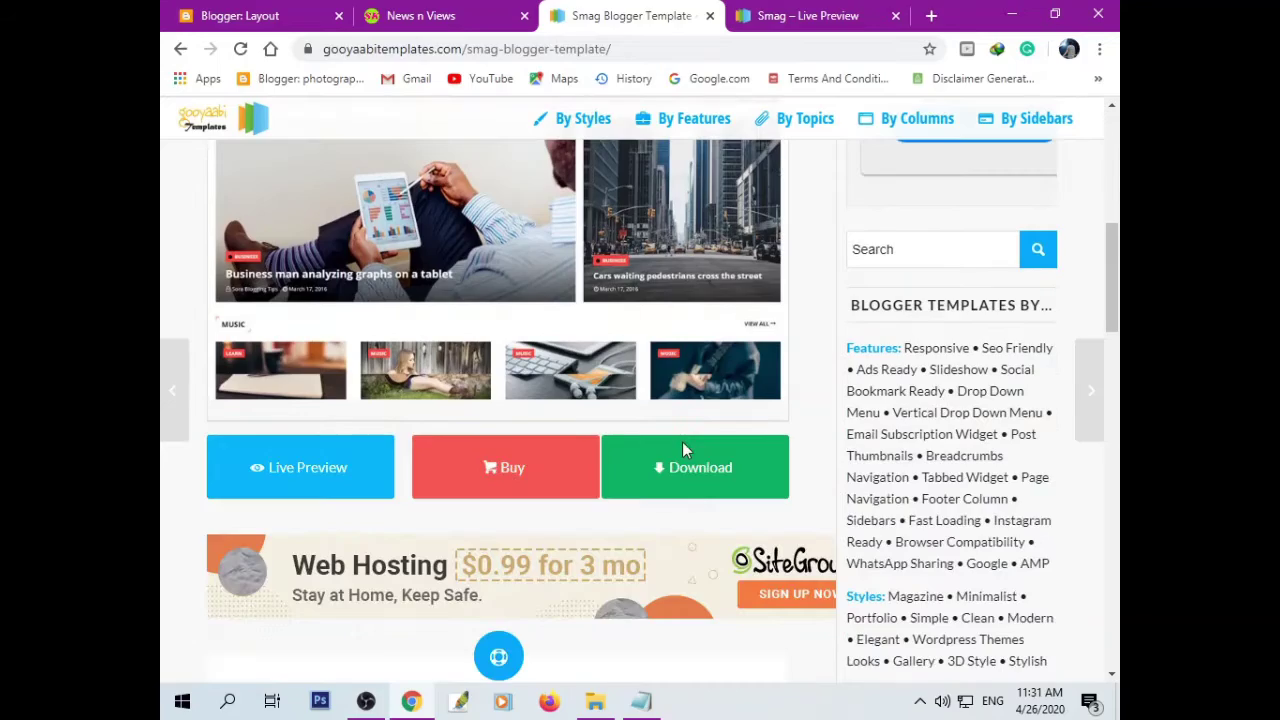
pyautogui.scroll(-1, 684, 450)
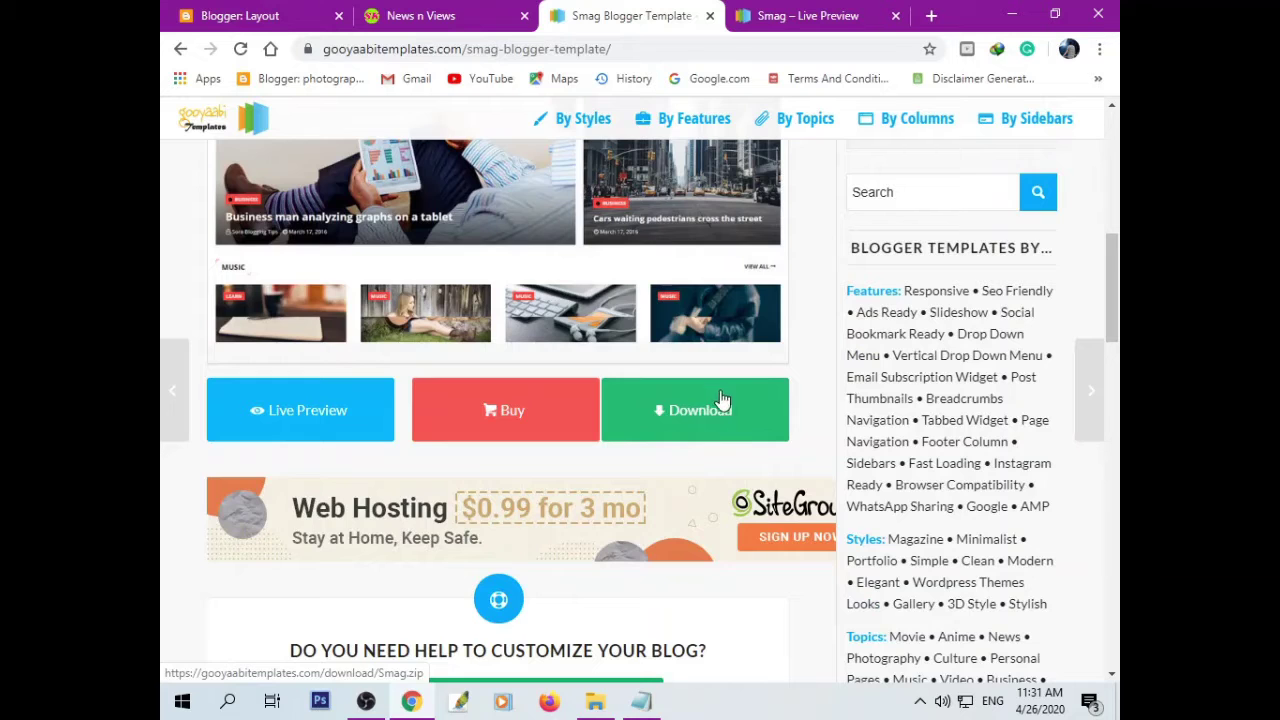
# Switch to File Explorer and open the Compressed folder inside This PC's Downloads.
pyautogui.click(595, 701)
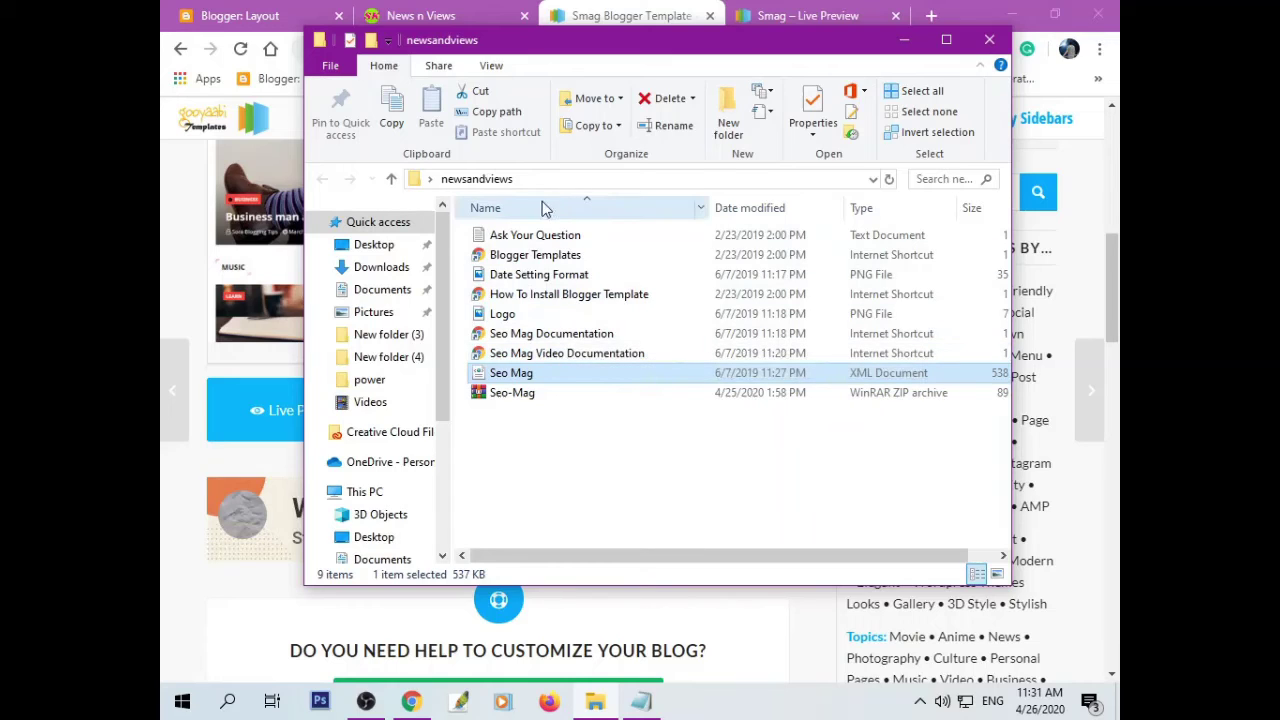
pyautogui.scroll(-3, 441, 367)
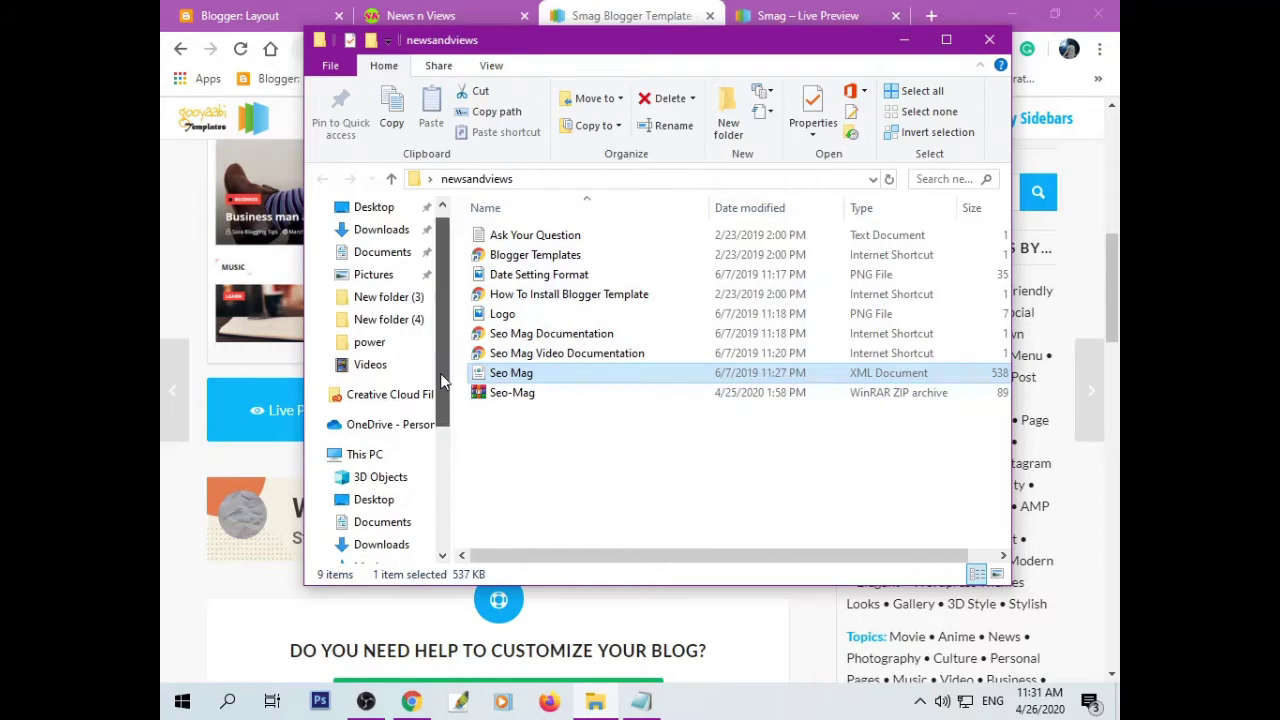
pyautogui.moveTo(438, 383); pyautogui.dragTo(431, 477)
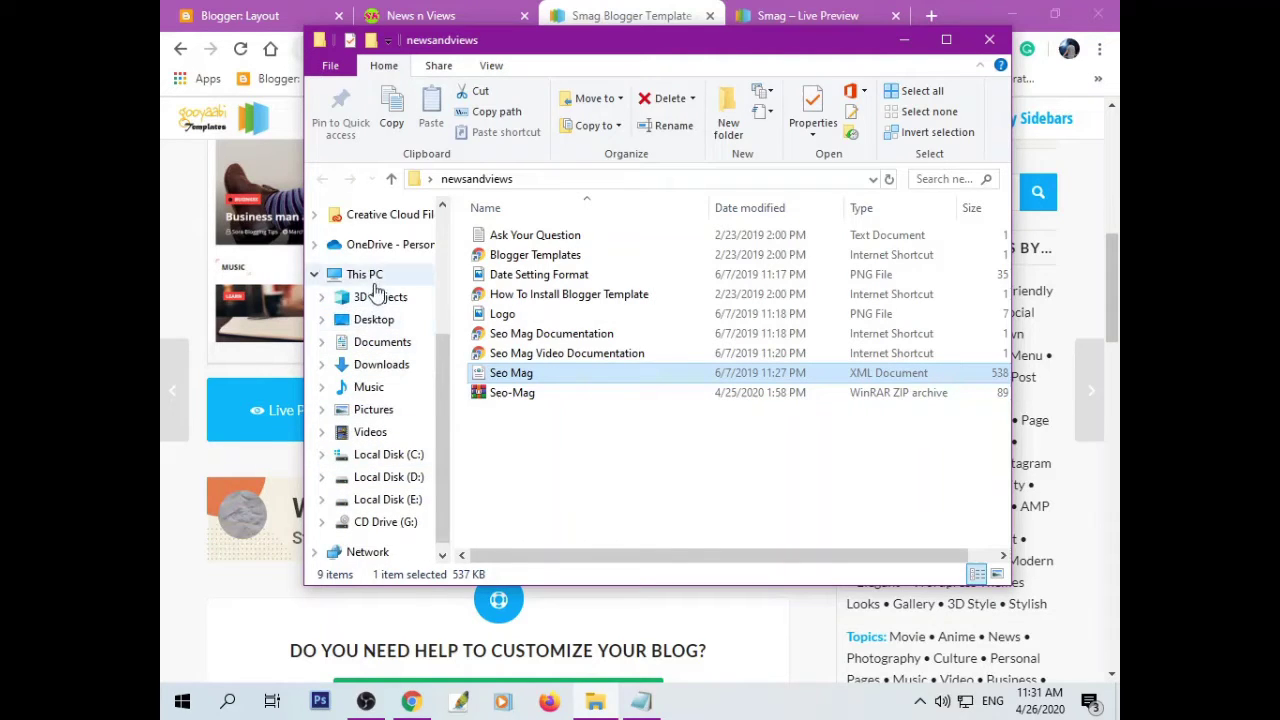
pyautogui.click(369, 276)
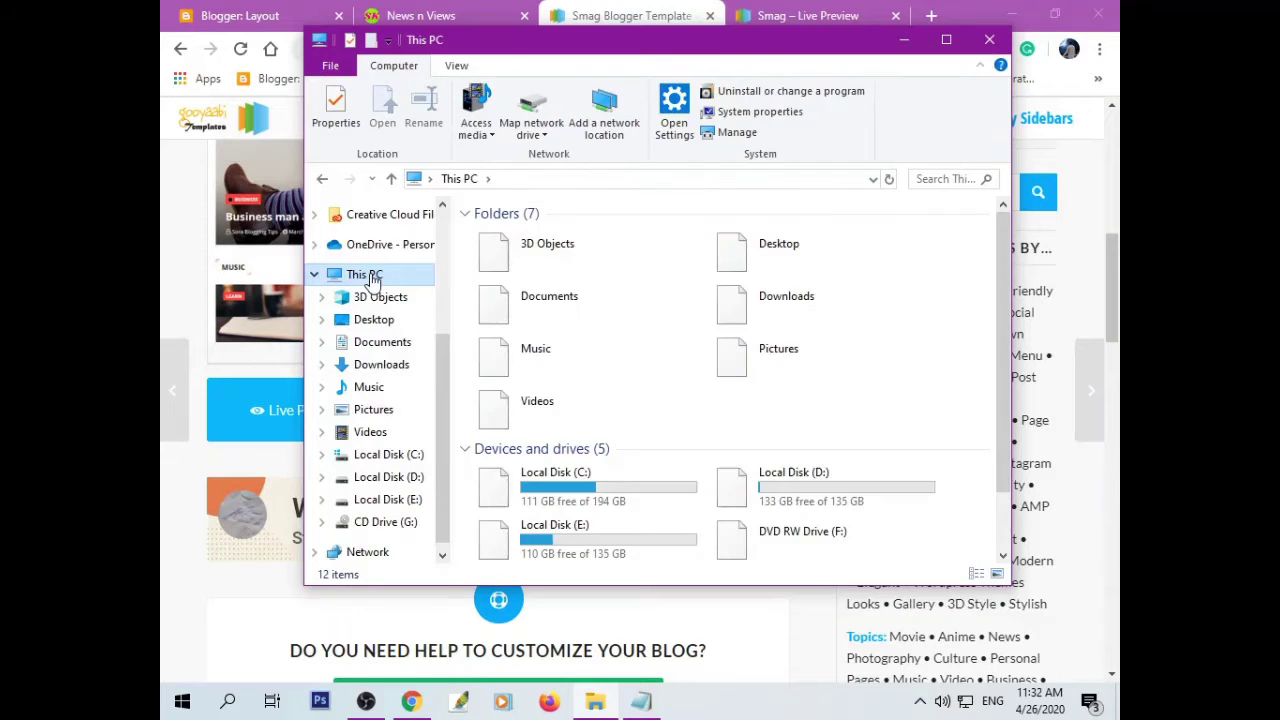
pyautogui.doubleClick(778, 310)
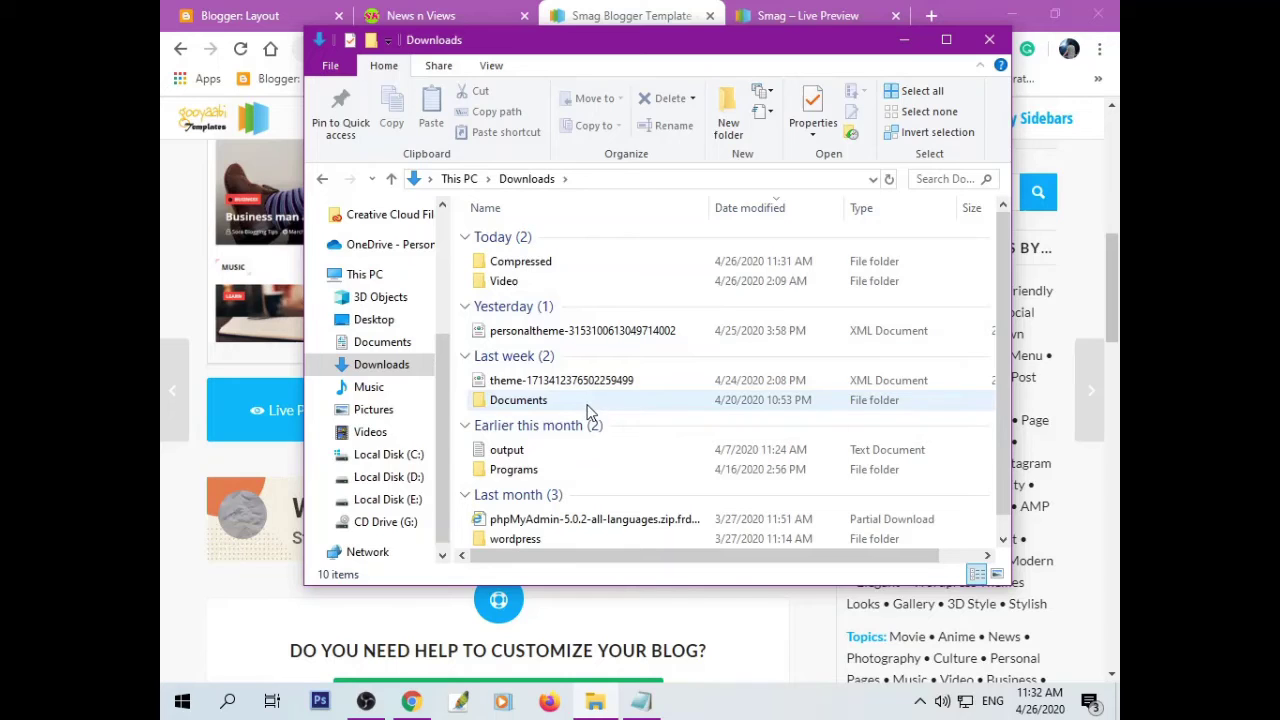
pyautogui.doubleClick(516, 262)
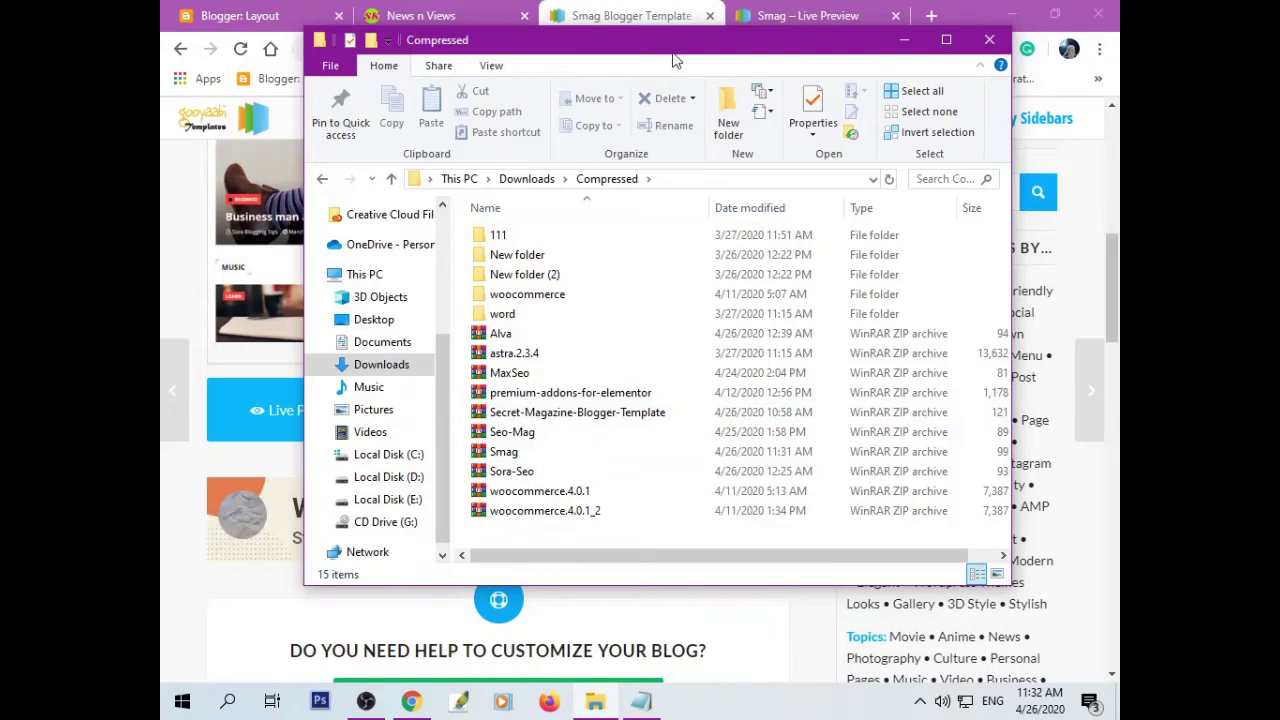
# Reposition the Compressed folder window and copy the MaxSeo ZIP archive.
pyautogui.moveTo(670, 50); pyautogui.dragTo(710, 127)
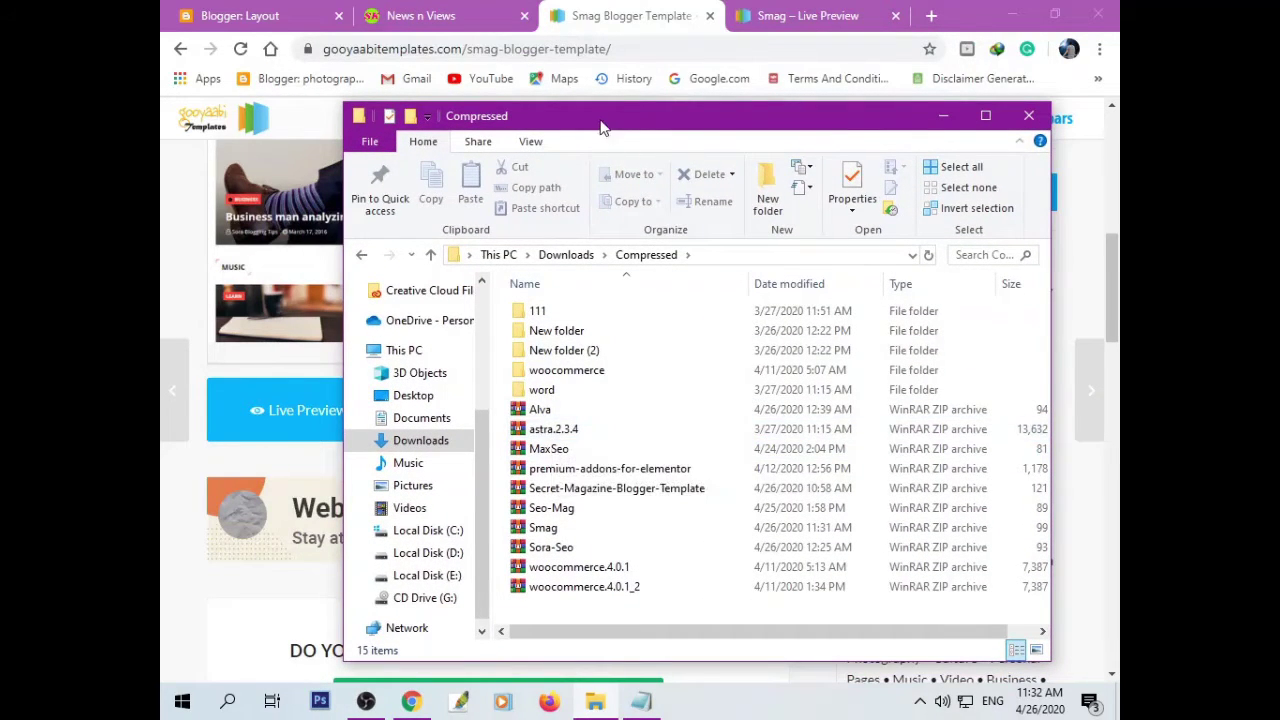
pyautogui.moveTo(604, 124); pyautogui.dragTo(586, 58)
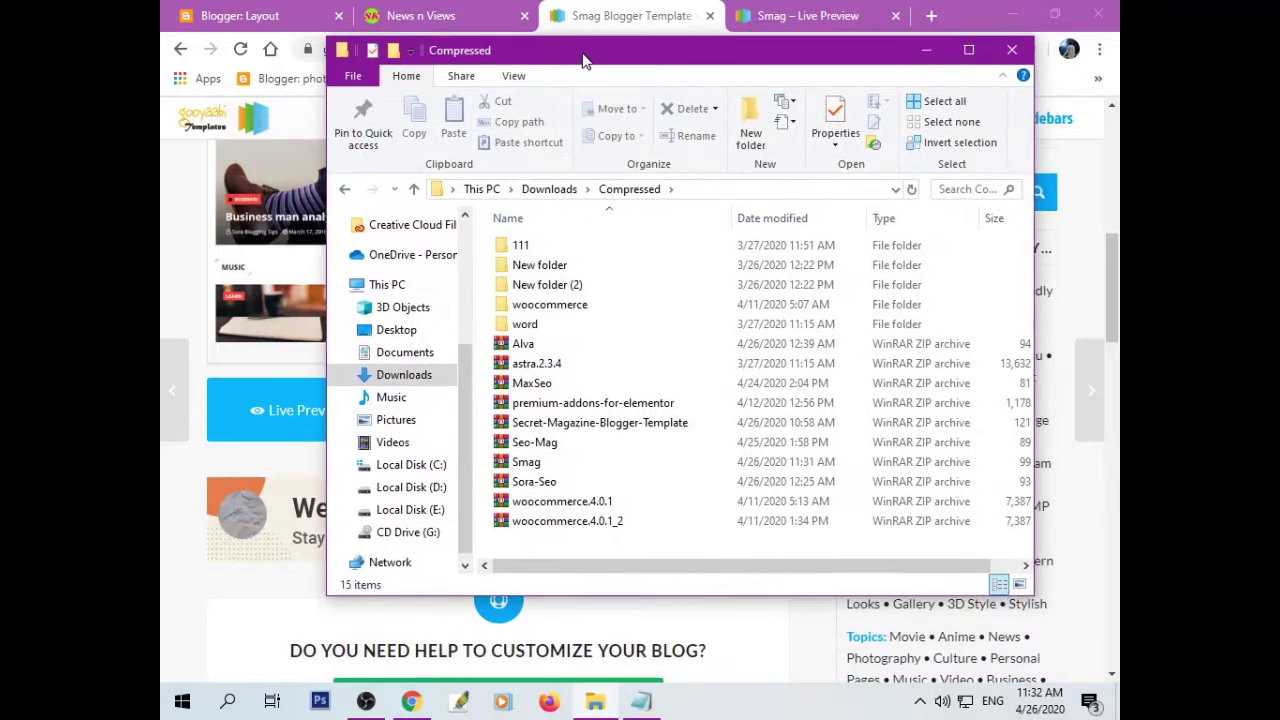
pyautogui.click(533, 390)
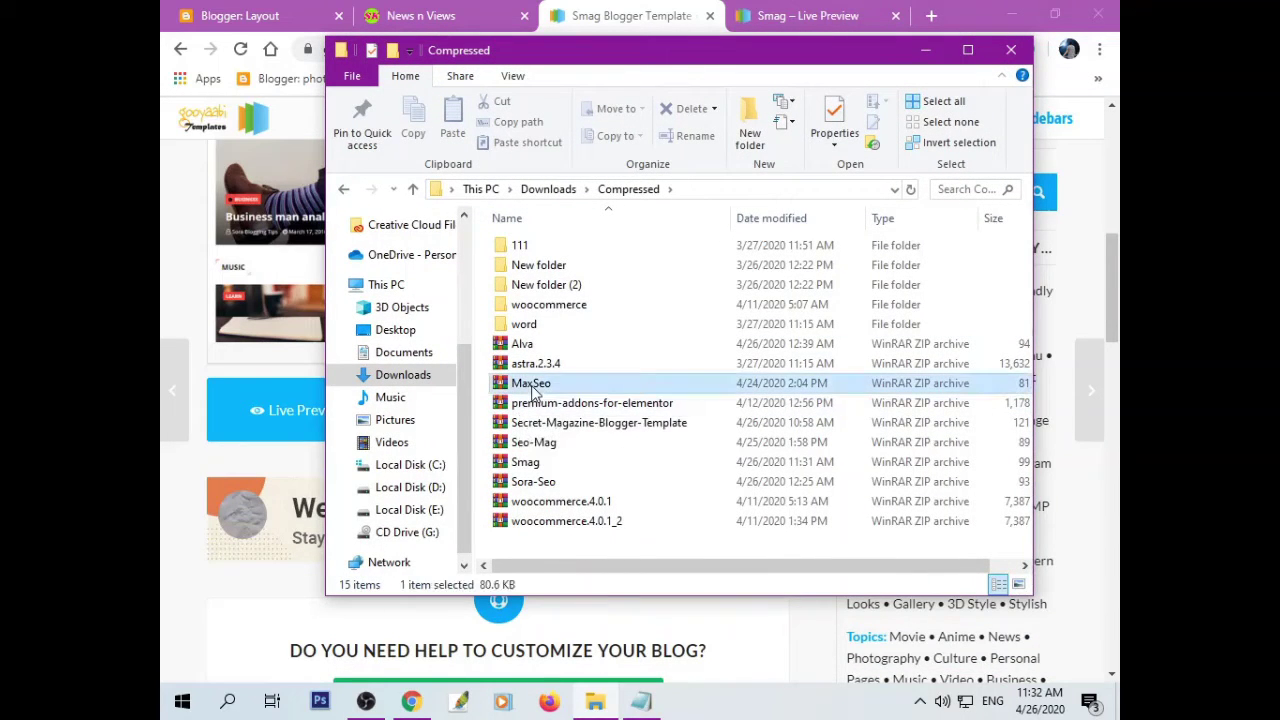
pyautogui.rightClick(533, 392)
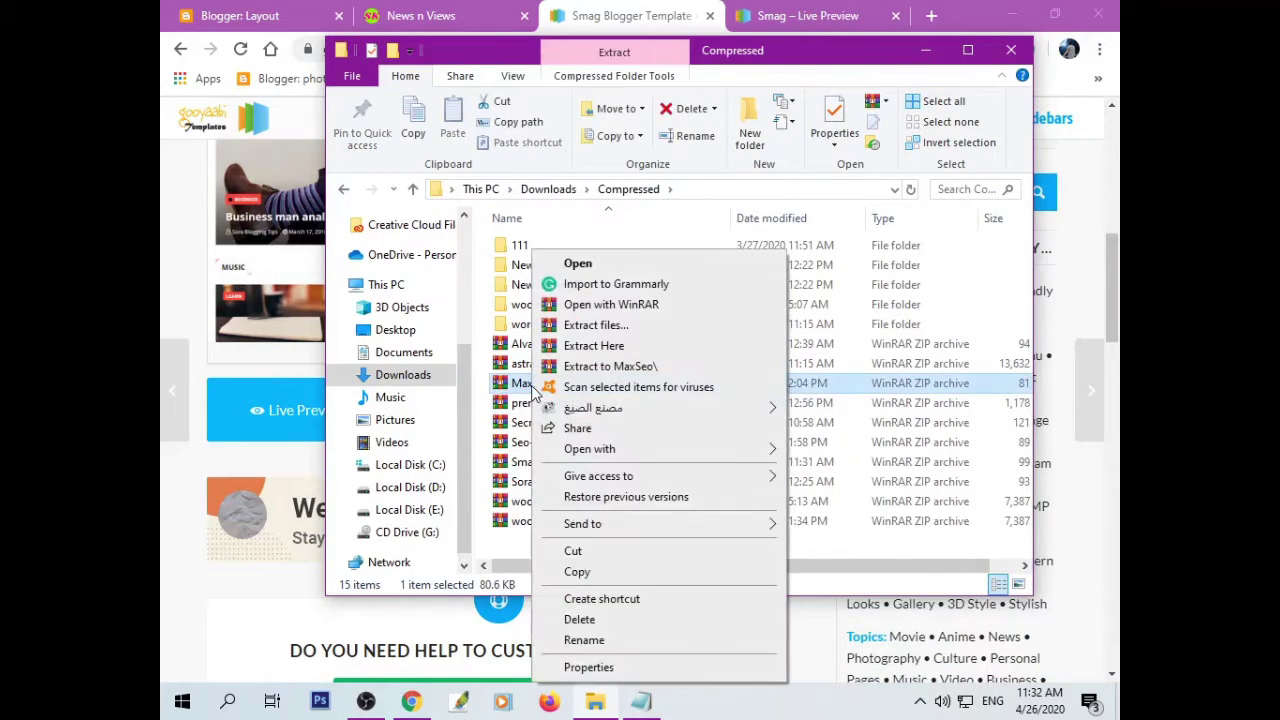
pyautogui.click(578, 574)
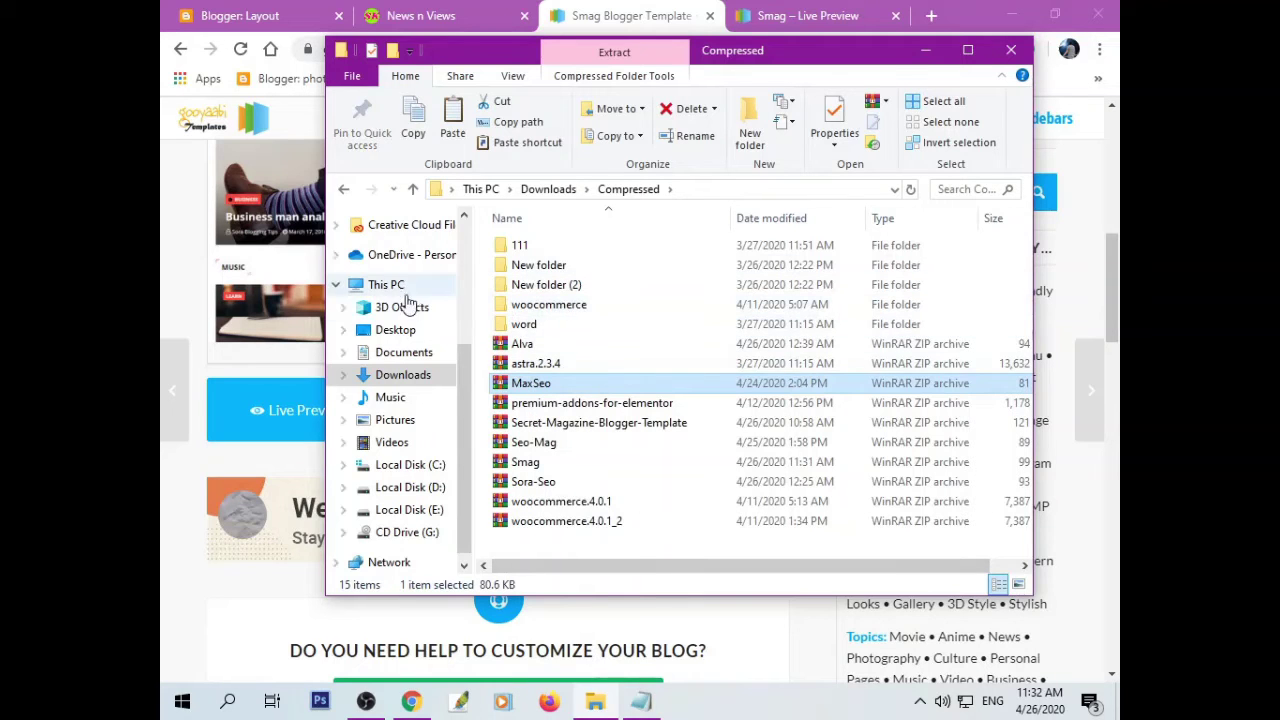
# Create a new folder on the Desktop, keeping its default name, and open it.
pyautogui.click(383, 330)
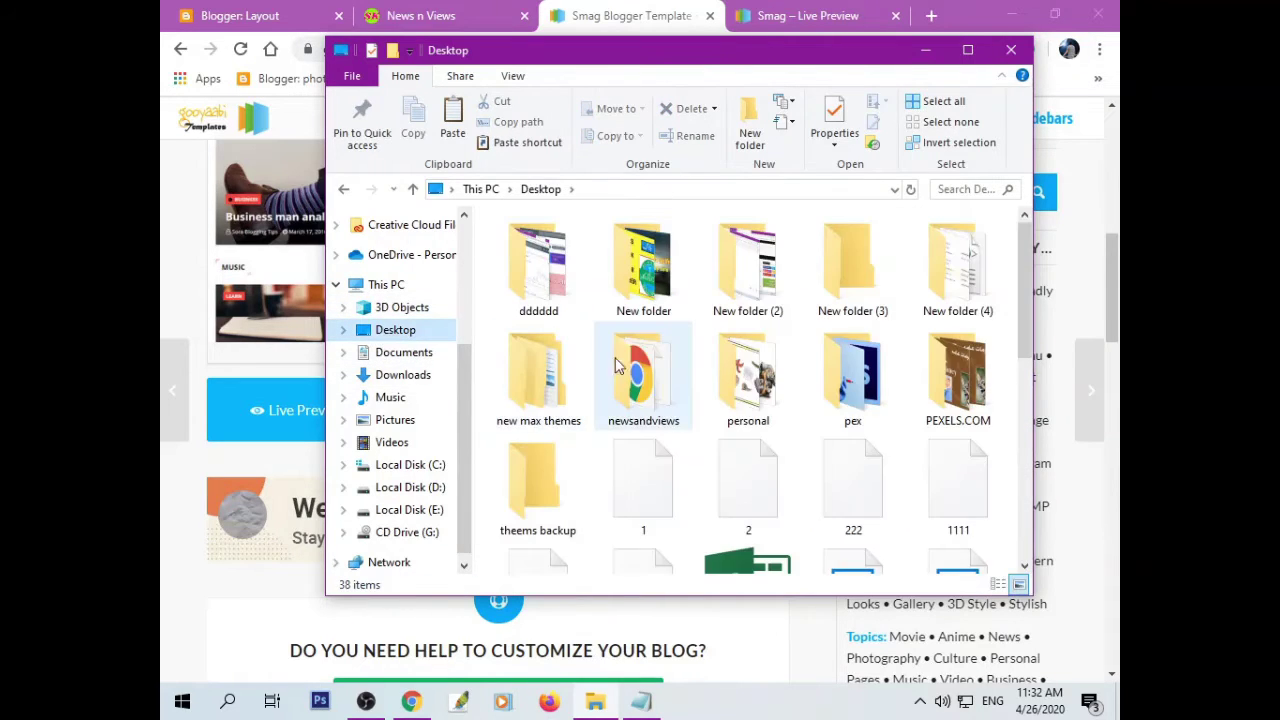
pyautogui.scroll(-5, 694, 360)
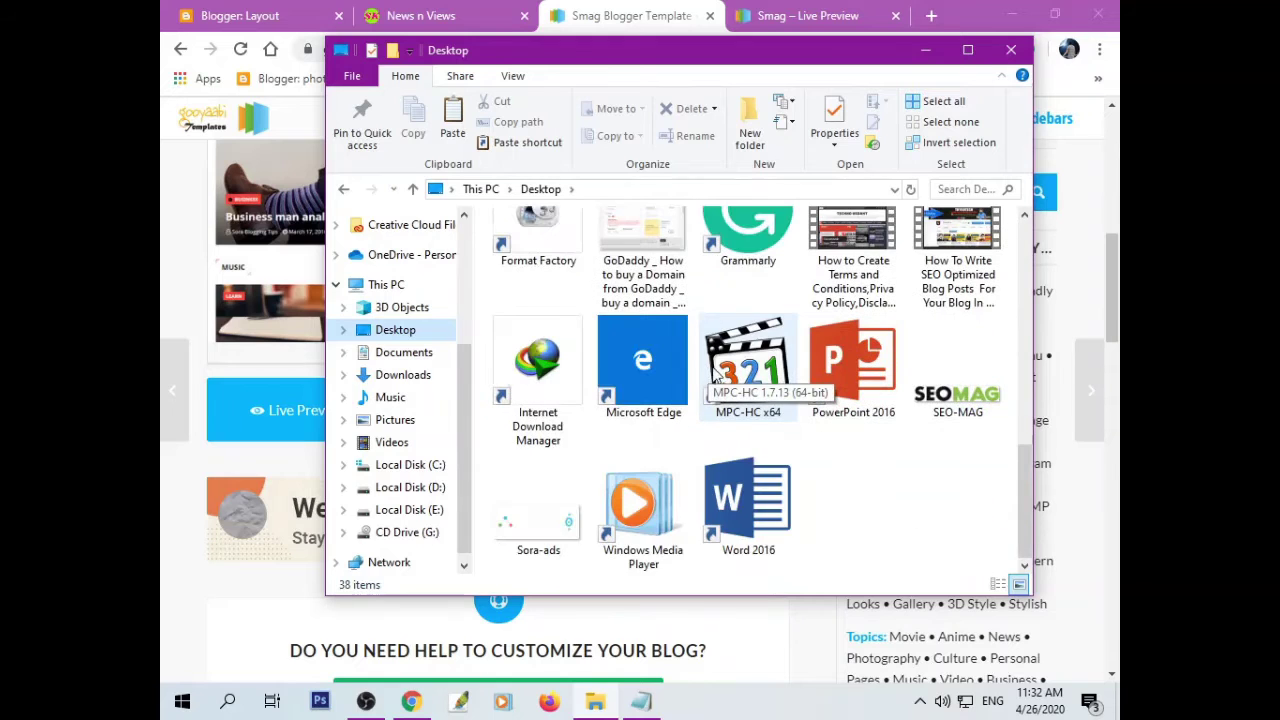
pyautogui.rightClick(926, 494)
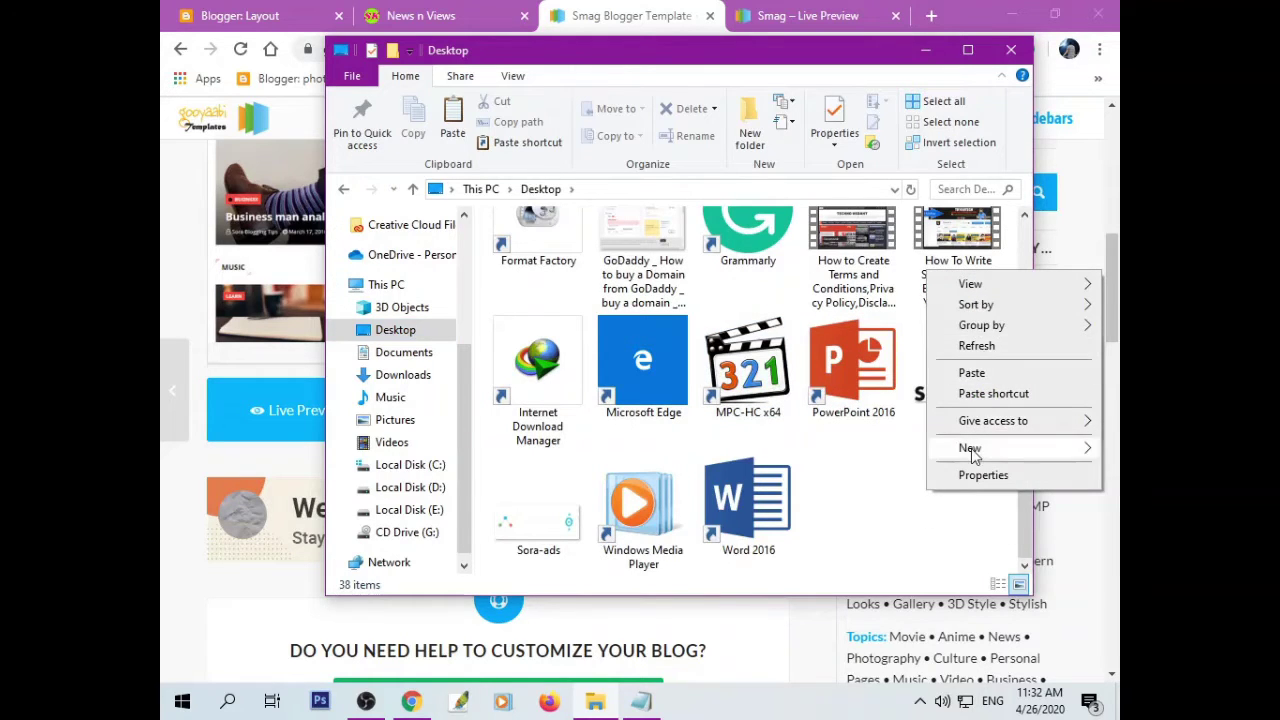
pyautogui.moveTo(972, 454)
pyautogui.click(727, 458)
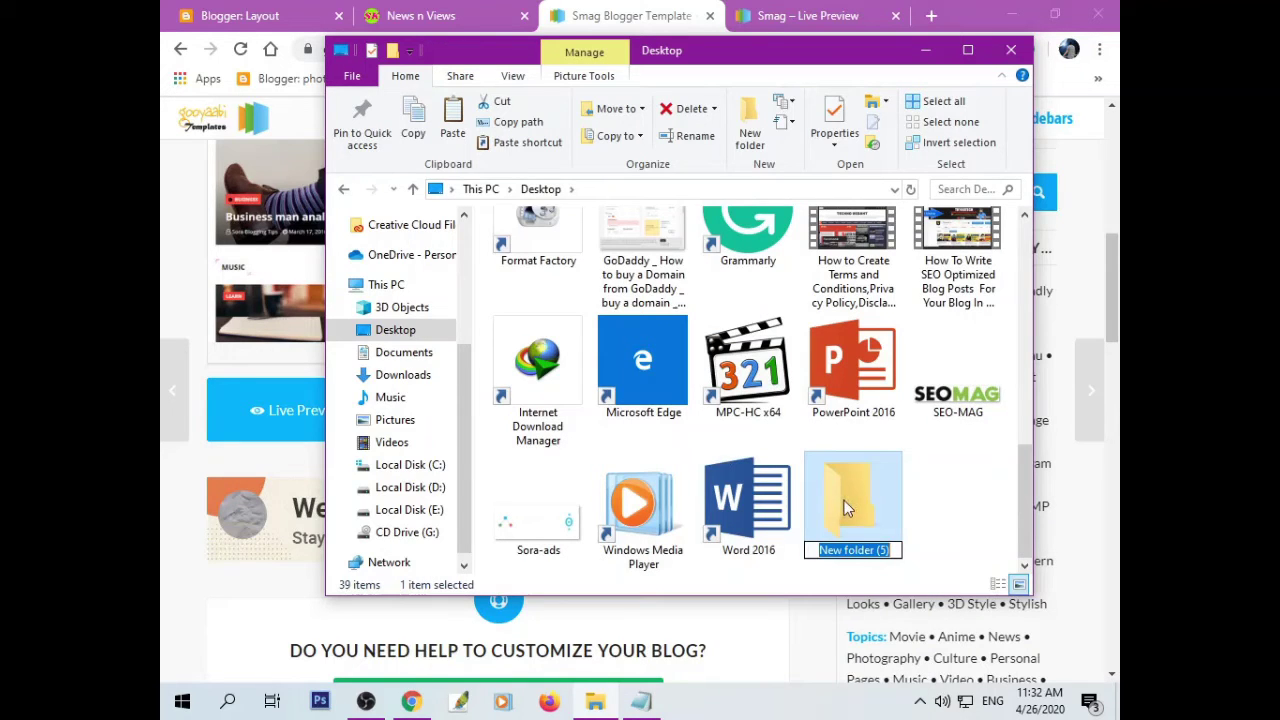
pyautogui.click(844, 500)
pyautogui.doubleClick(844, 500)
# Paste the MaxSeo archive into the new folder and extract its contents there.
pyautogui.rightClick(675, 342)
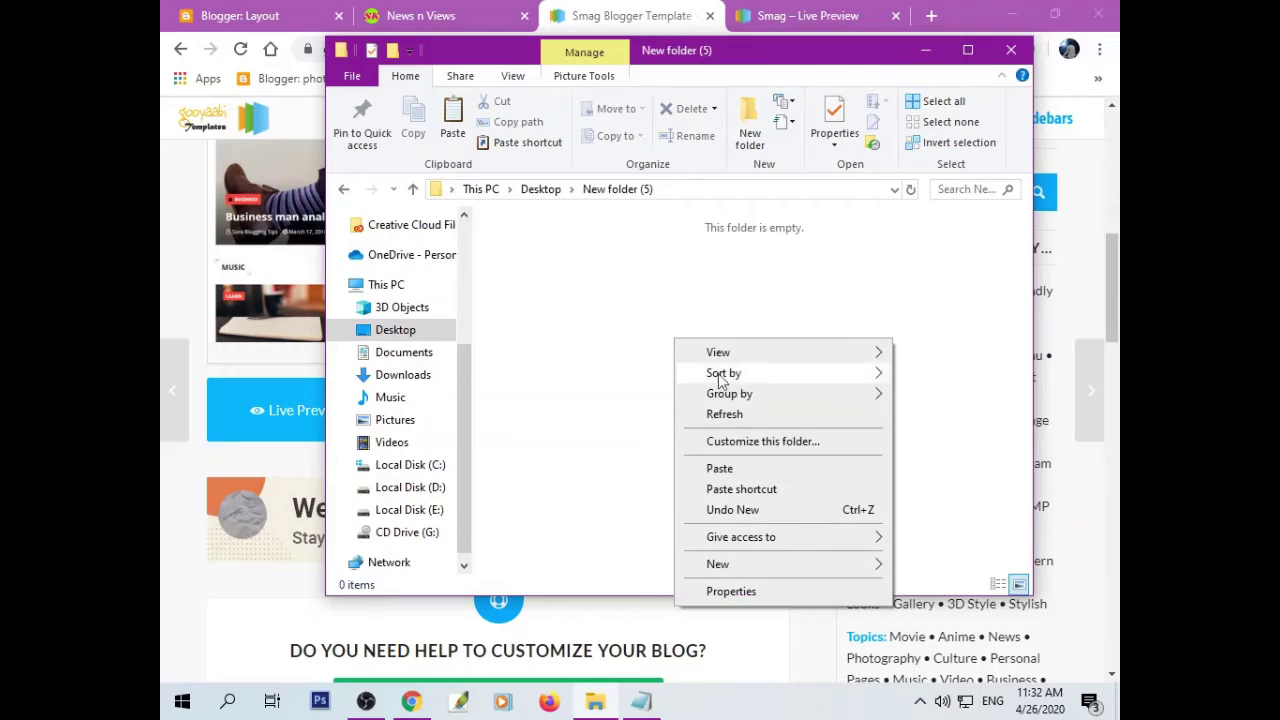
pyautogui.click(720, 470)
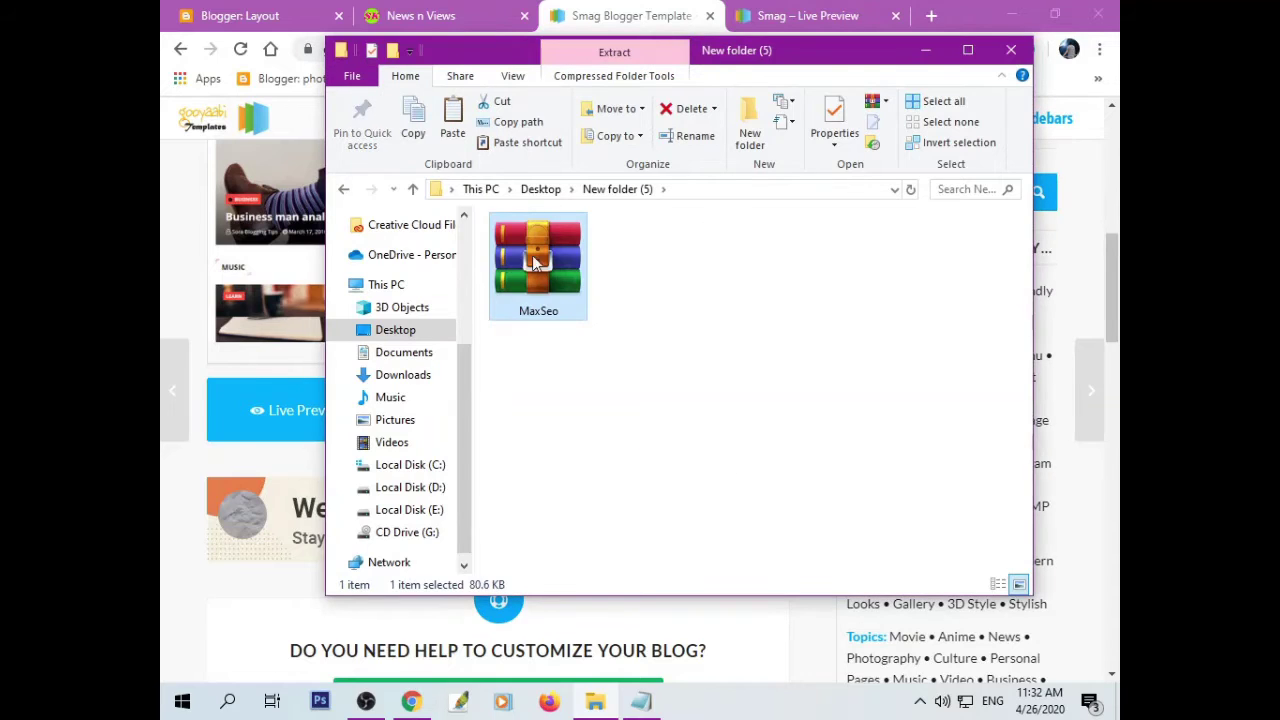
pyautogui.rightClick(544, 249)
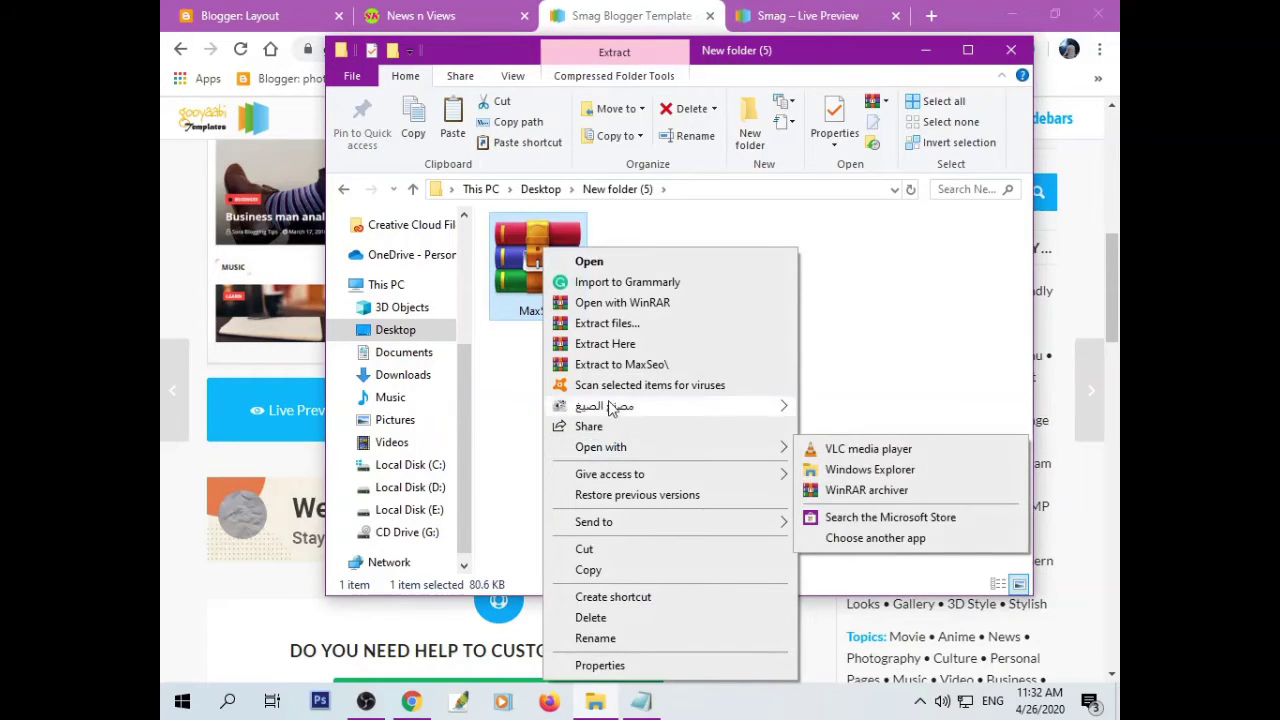
pyautogui.click(604, 344)
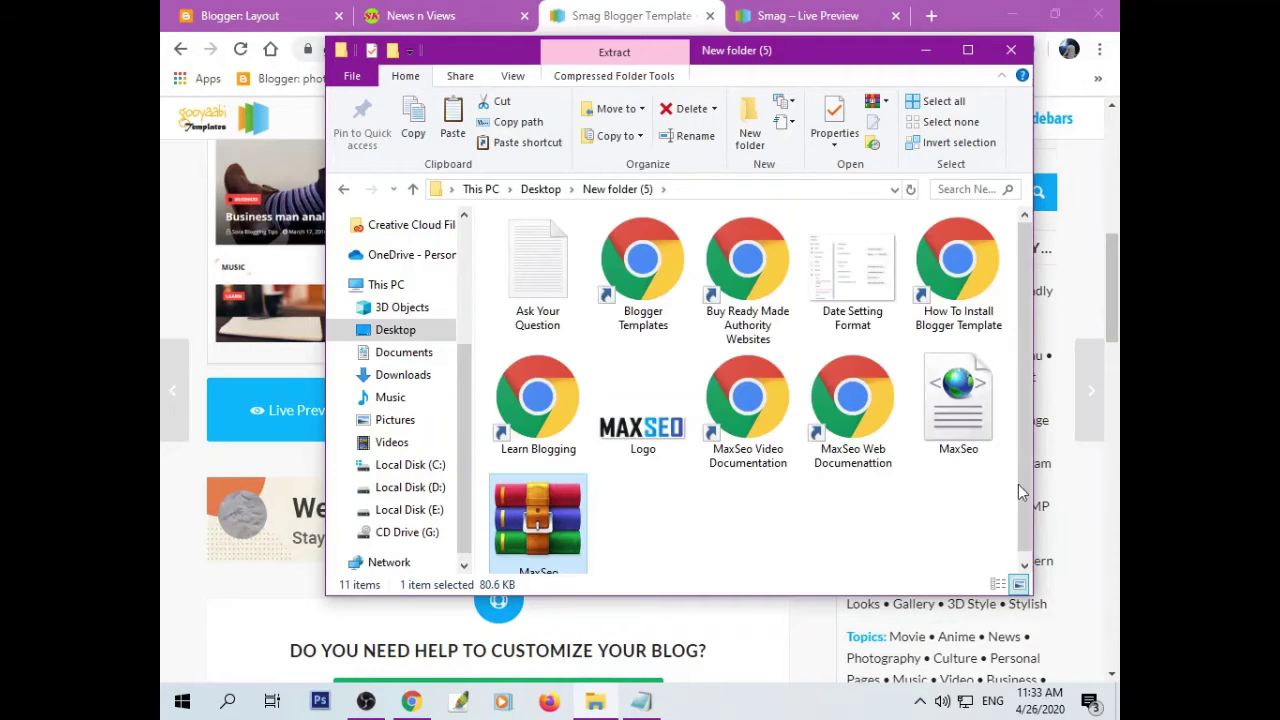
# Open the extracted MaxSeo XML file in Notepad and copy all of its code.
pyautogui.rightClick(968, 424)
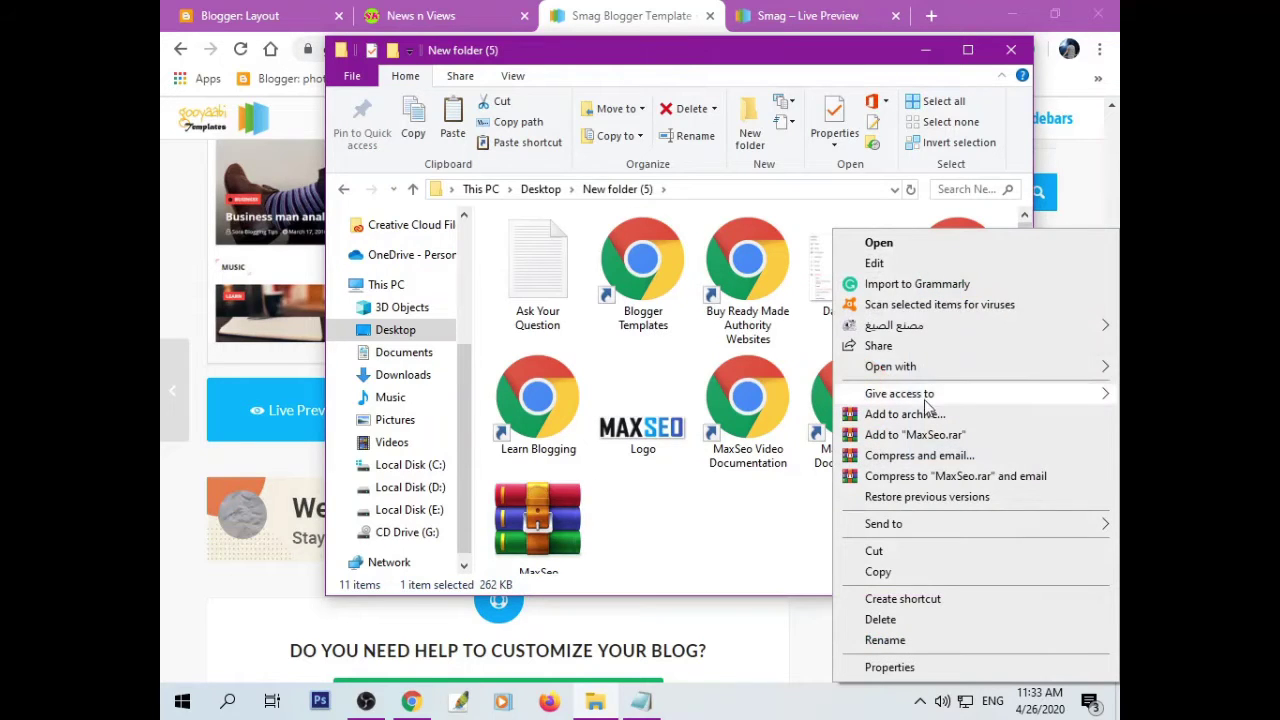
pyautogui.moveTo(896, 370)
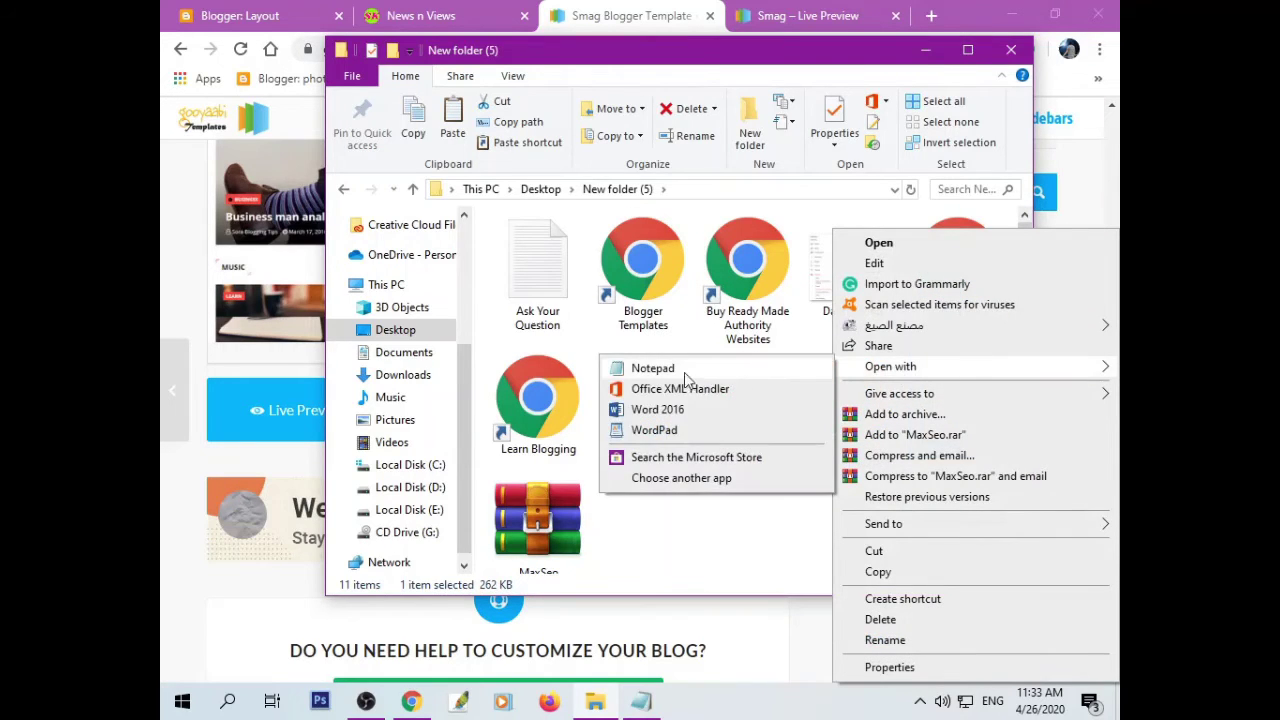
pyautogui.click(651, 370)
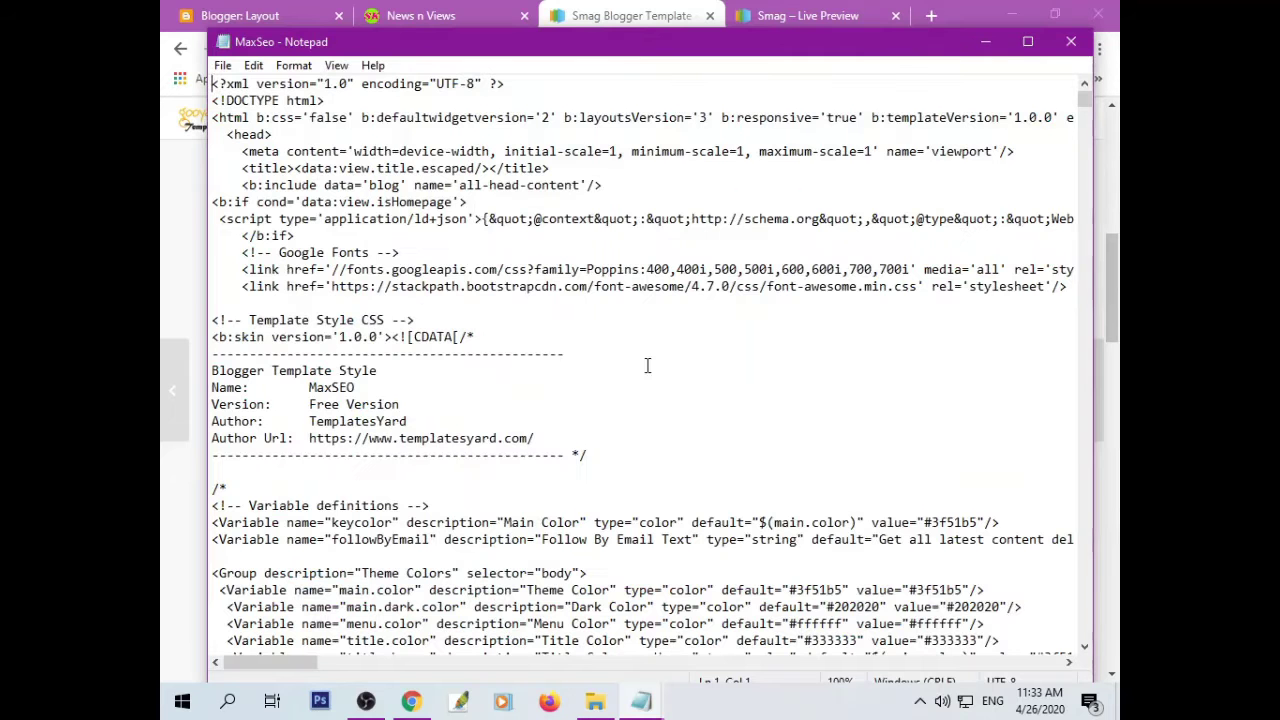
pyautogui.doubleClick(420, 270)
pyautogui.hotkey('ctrl', 'a')
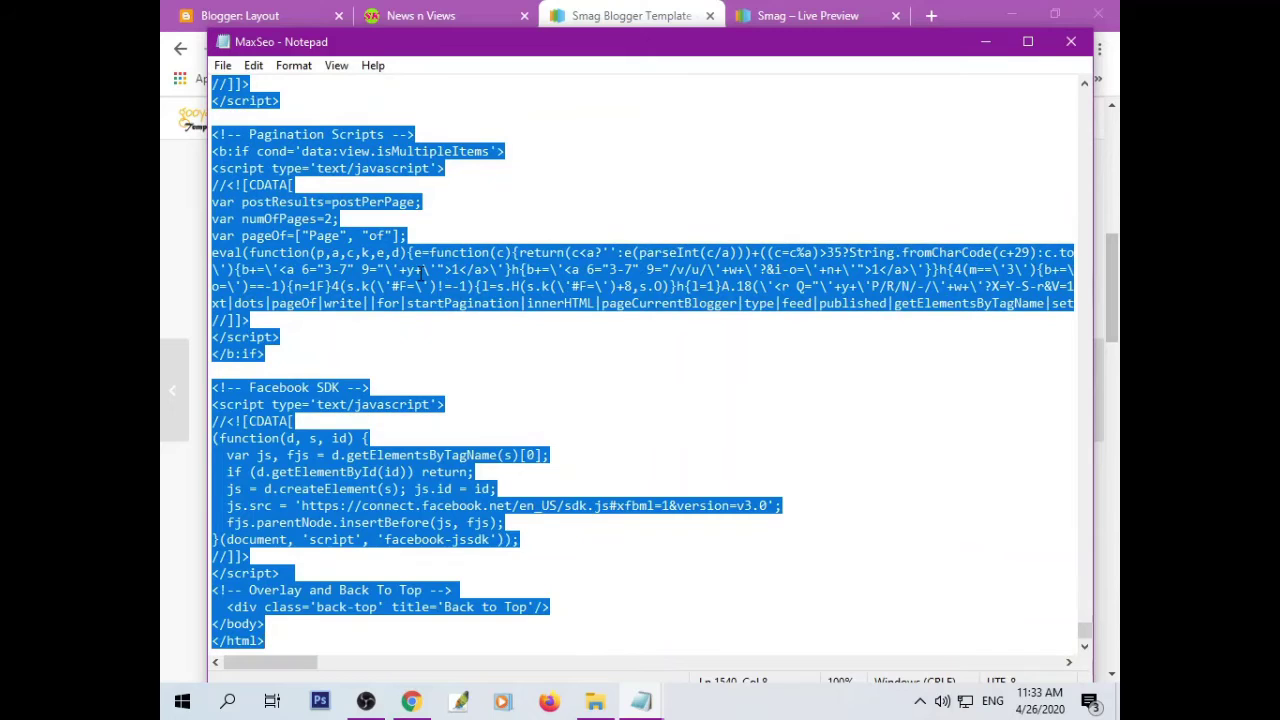
pyautogui.rightClick(420, 272)
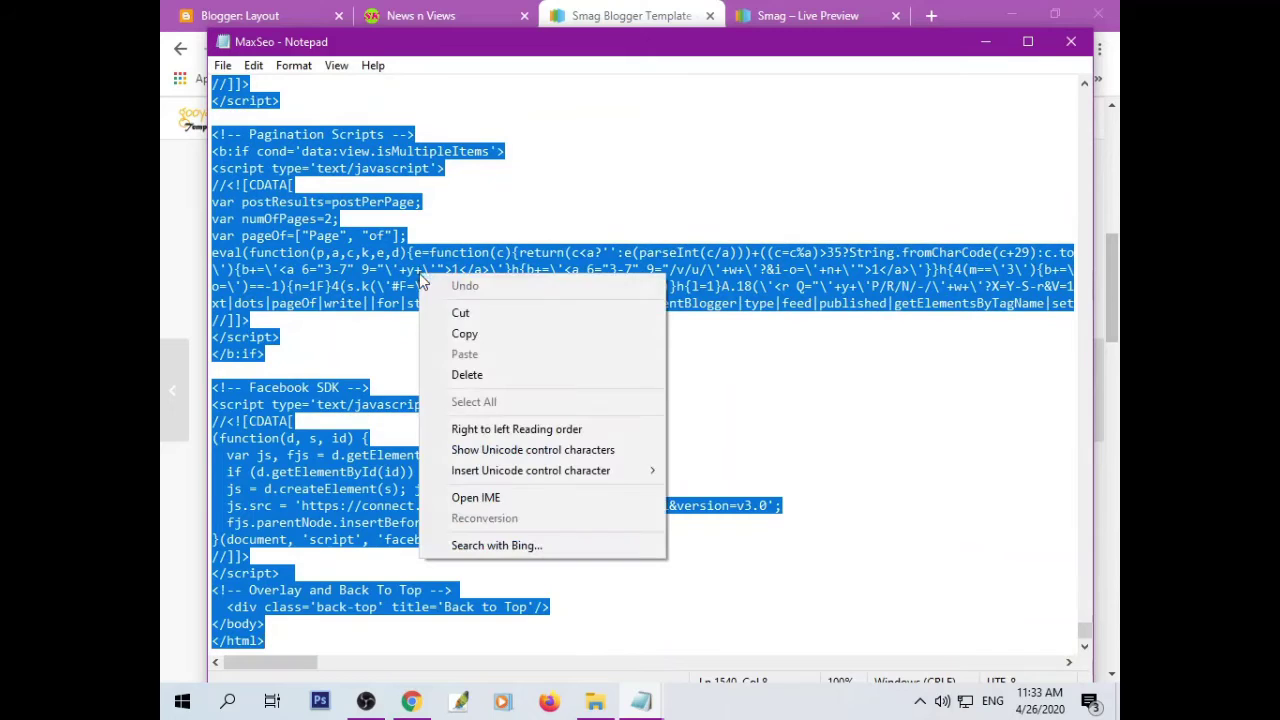
pyautogui.click(484, 336)
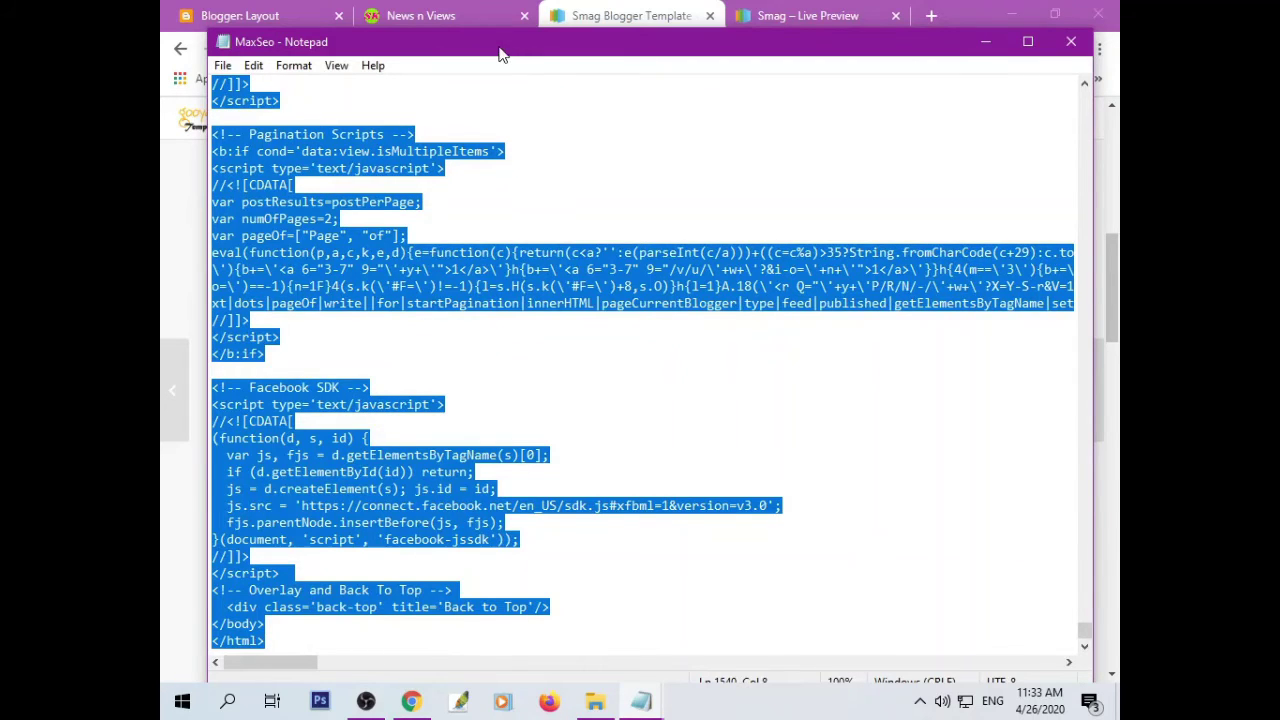
# Move the Notepad window aside, switch to Blogger in Chrome and open the News n Views theme's HTML for editing.
pyautogui.moveTo(500, 55); pyautogui.dragTo(790, 75)
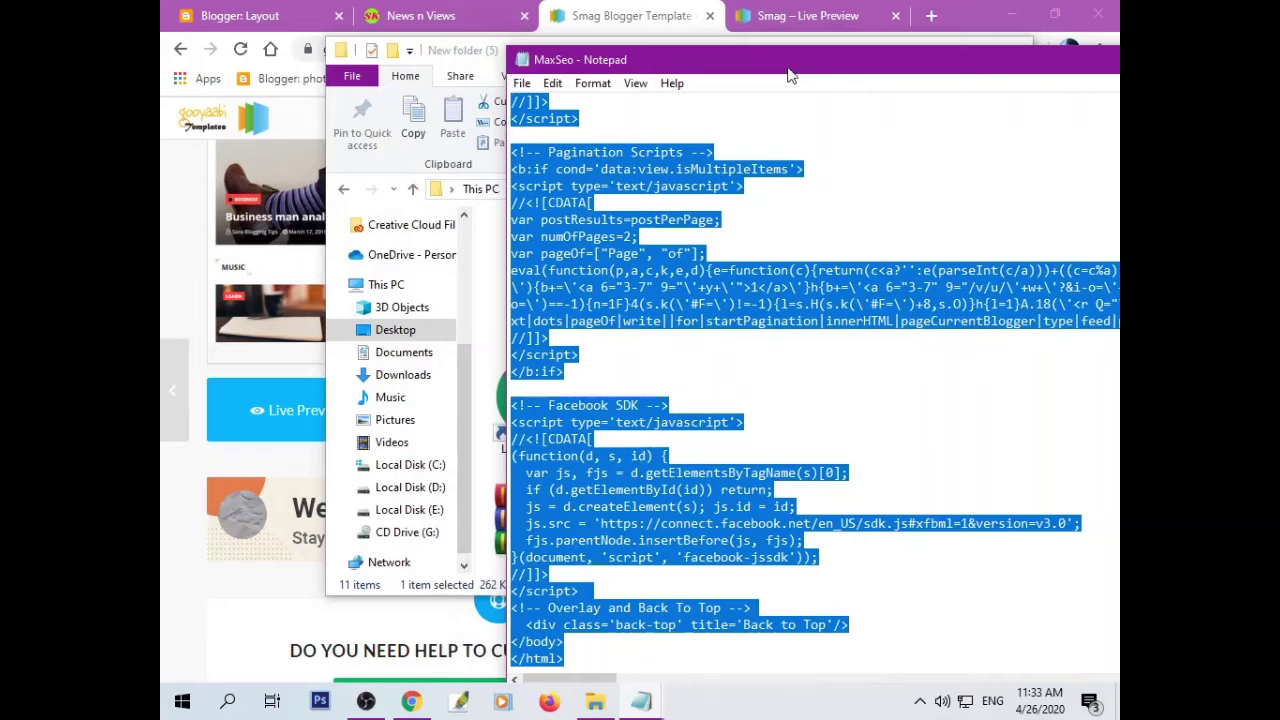
pyautogui.click(280, 16)
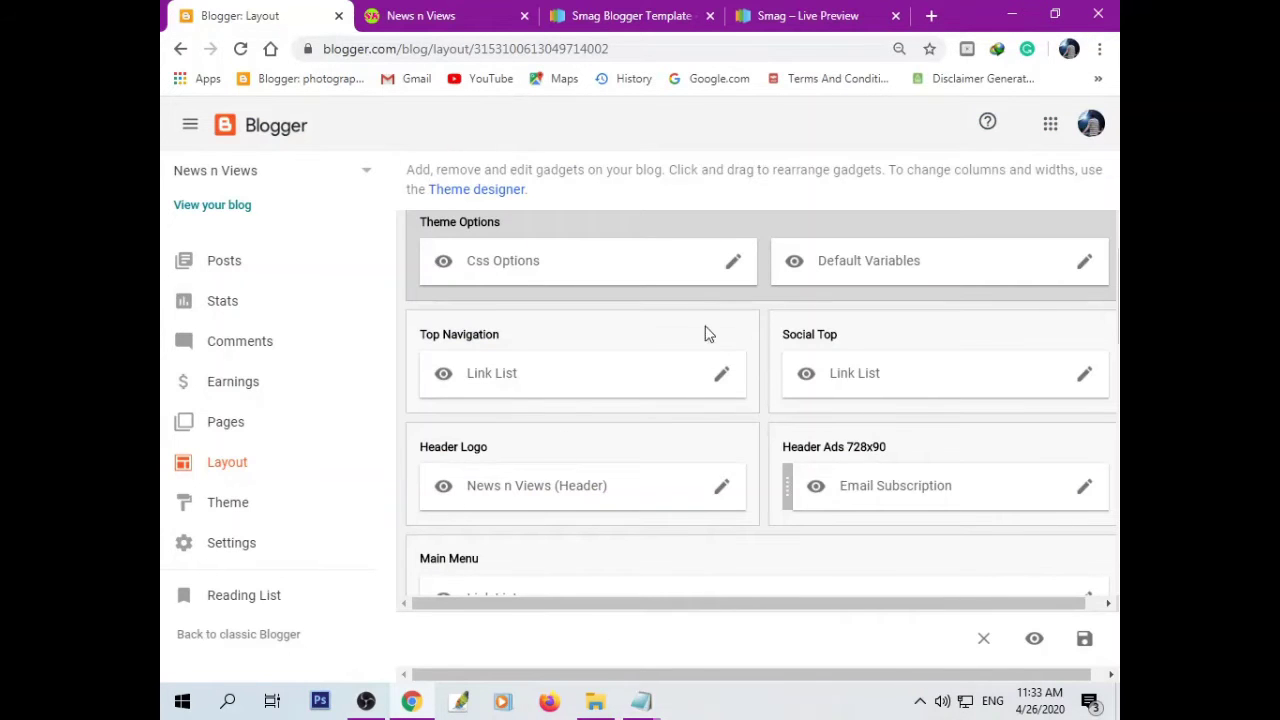
pyautogui.scroll(-2, 715, 345)
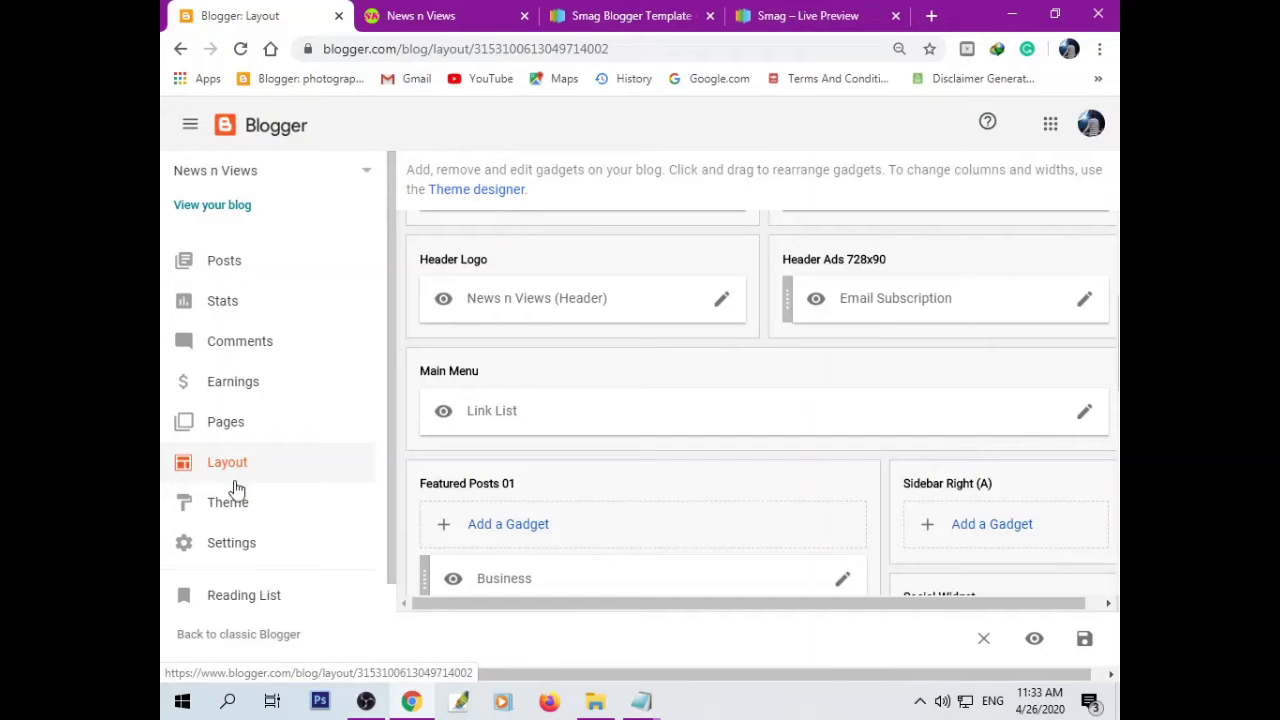
pyautogui.click(231, 506)
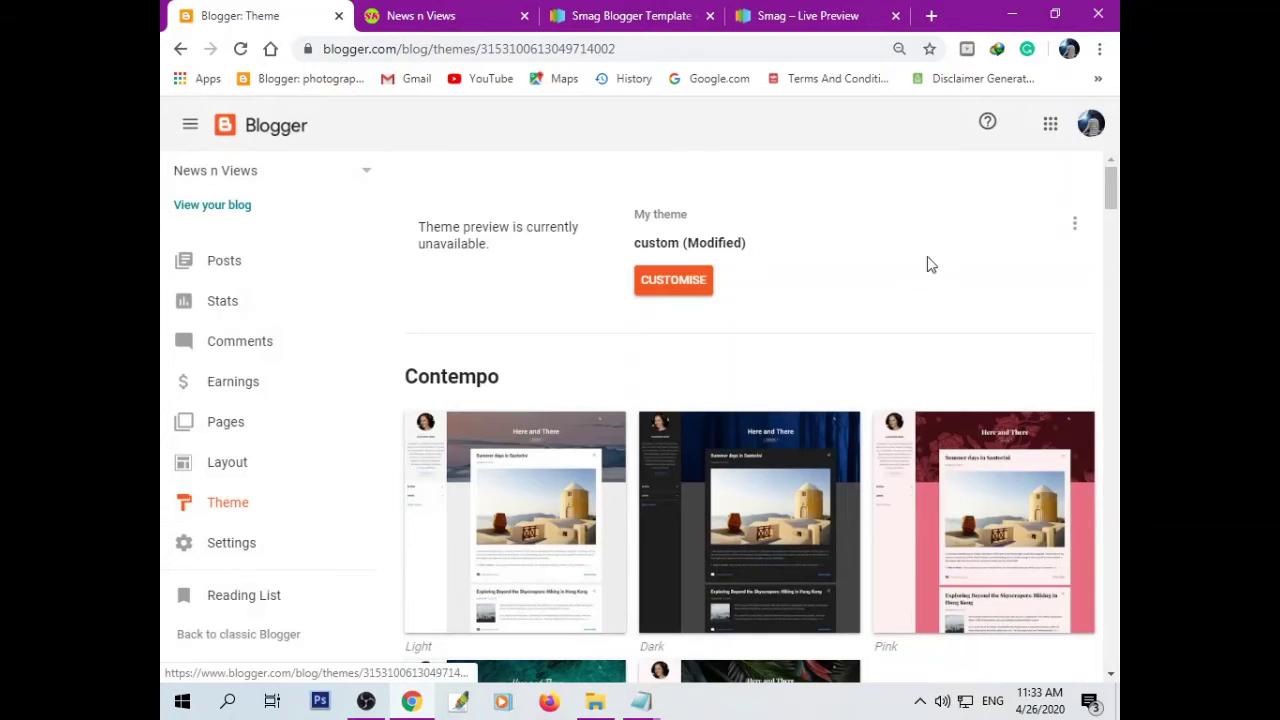
pyautogui.click(1075, 226)
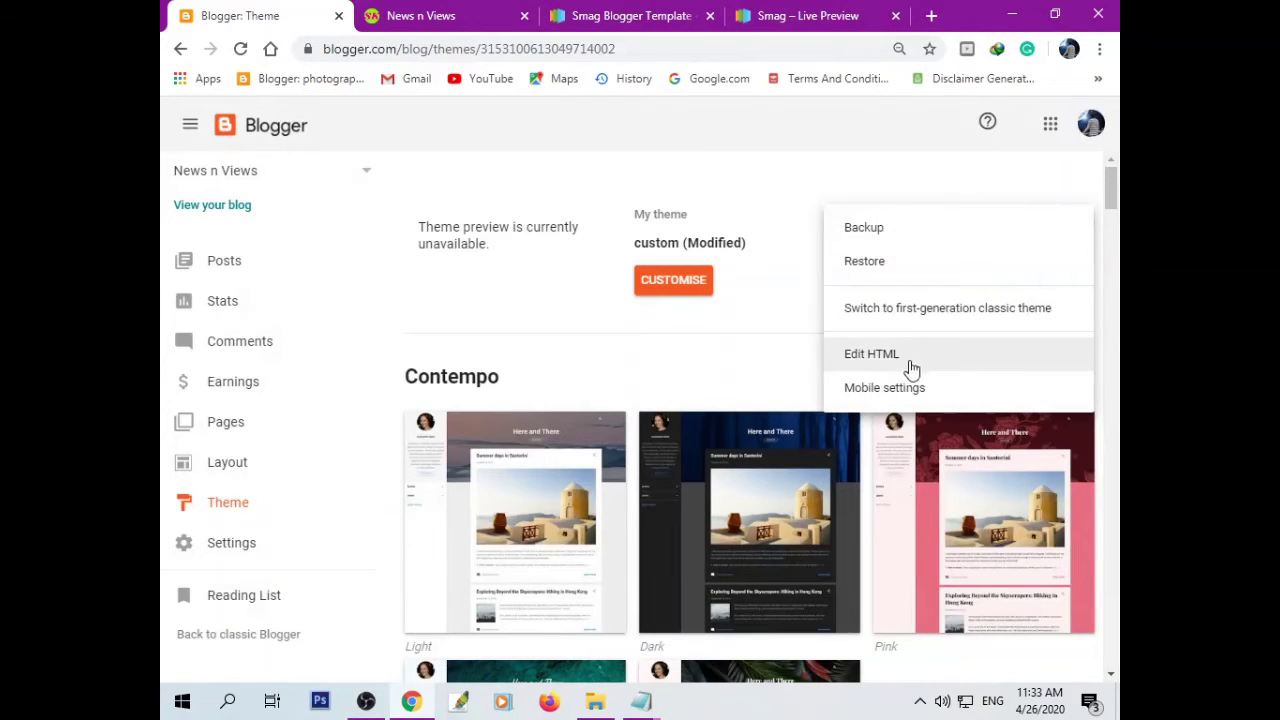
pyautogui.click(870, 360)
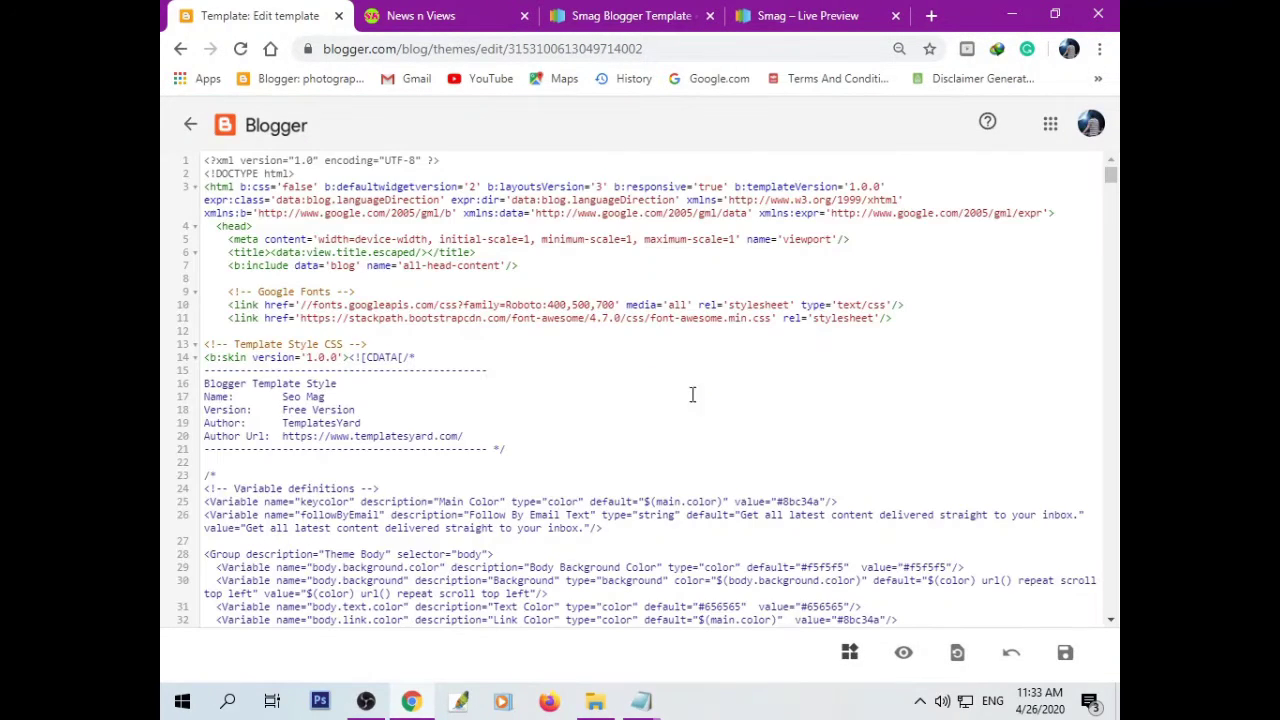
# Replace the theme's entire HTML with the copied MaxSeo code and save the theme.
pyautogui.doubleClick(489, 309)
pyautogui.hotkey('ctrl', 'a')
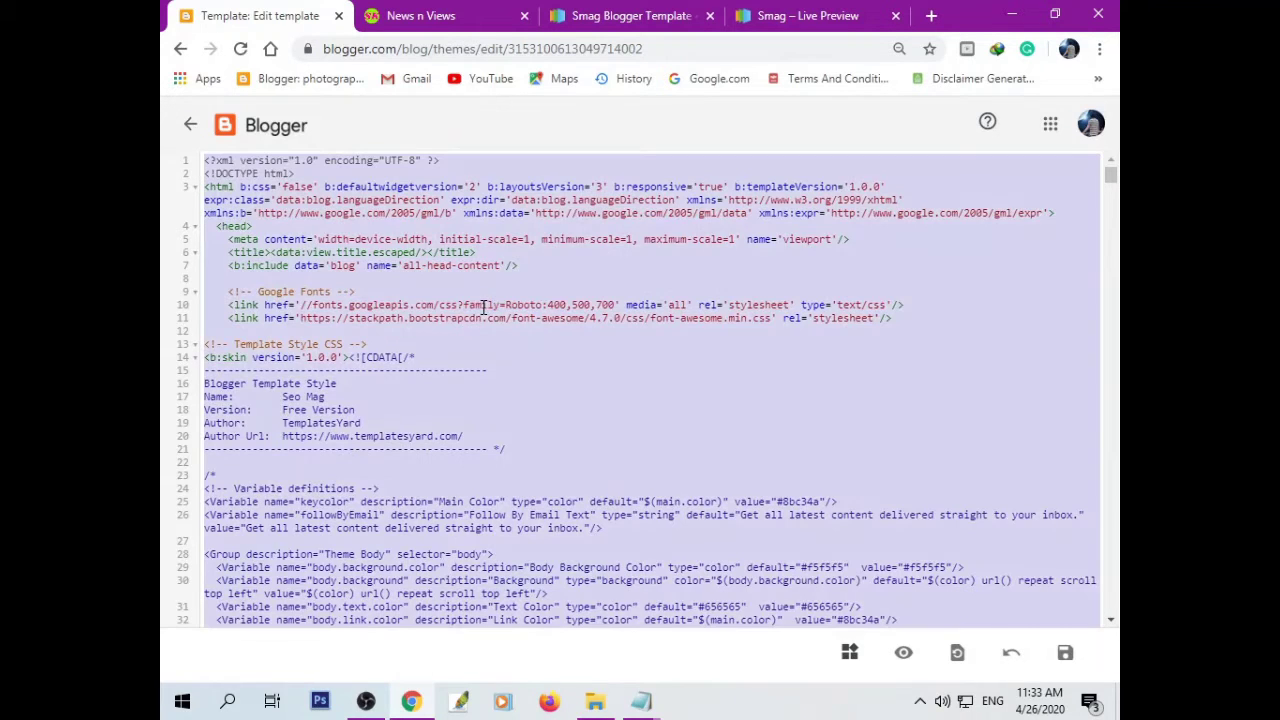
pyautogui.press('BackSpace')
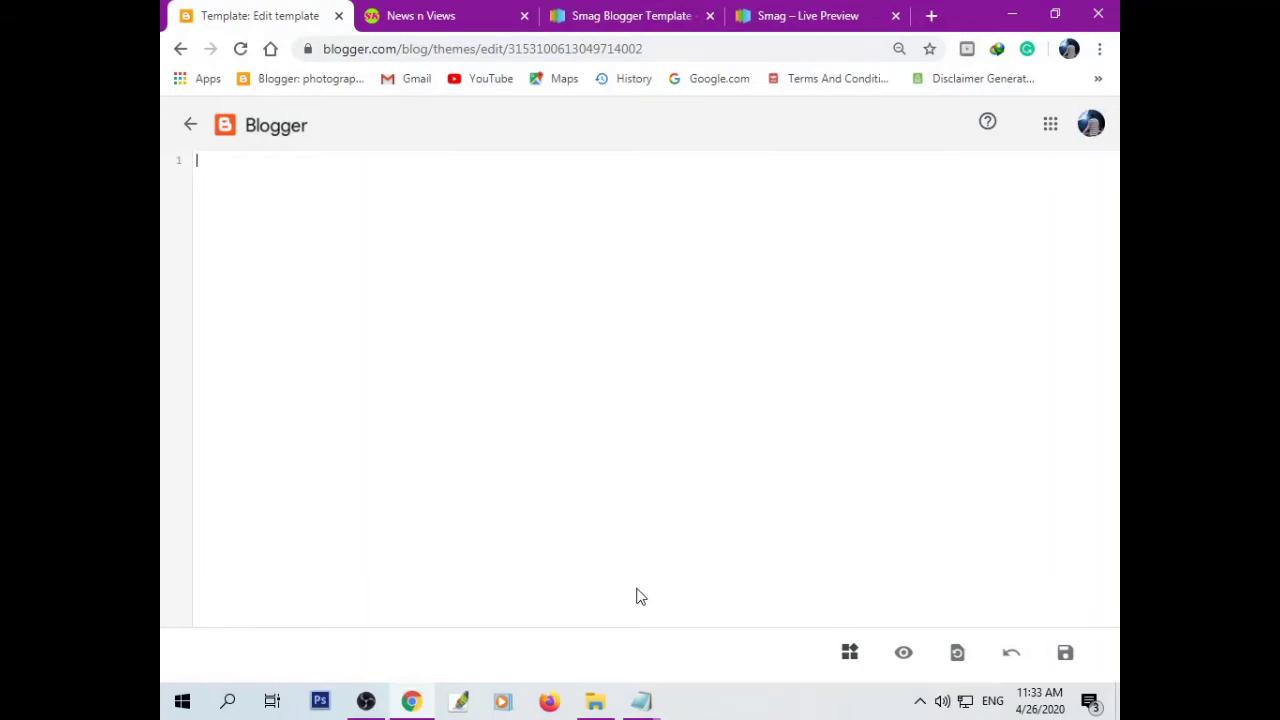
pyautogui.moveTo(645, 705)
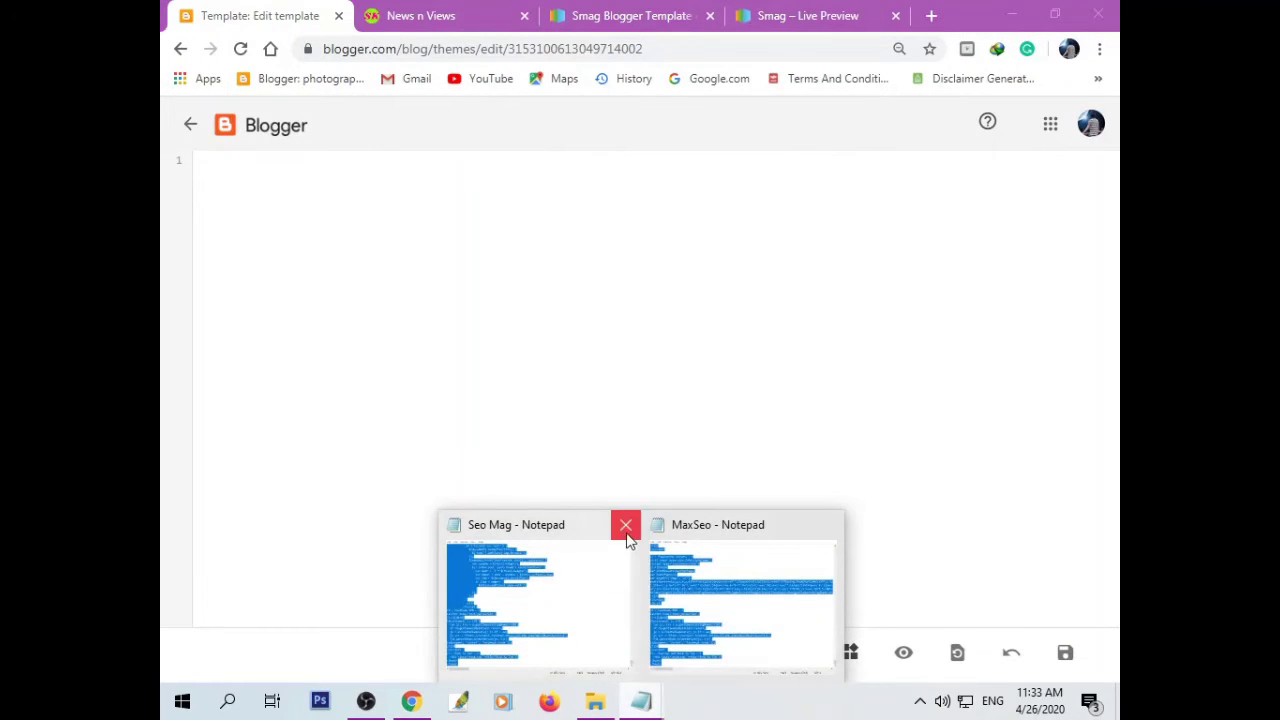
pyautogui.moveTo(677, 537)
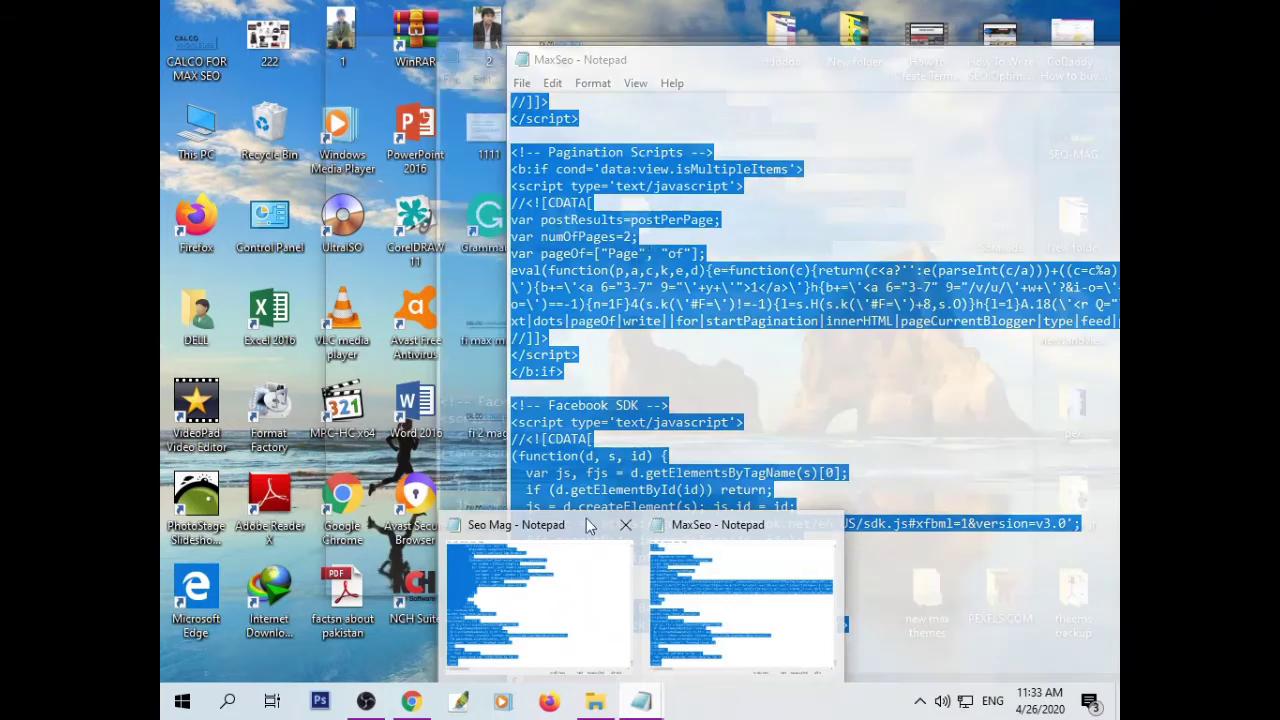
pyautogui.moveTo(562, 533)
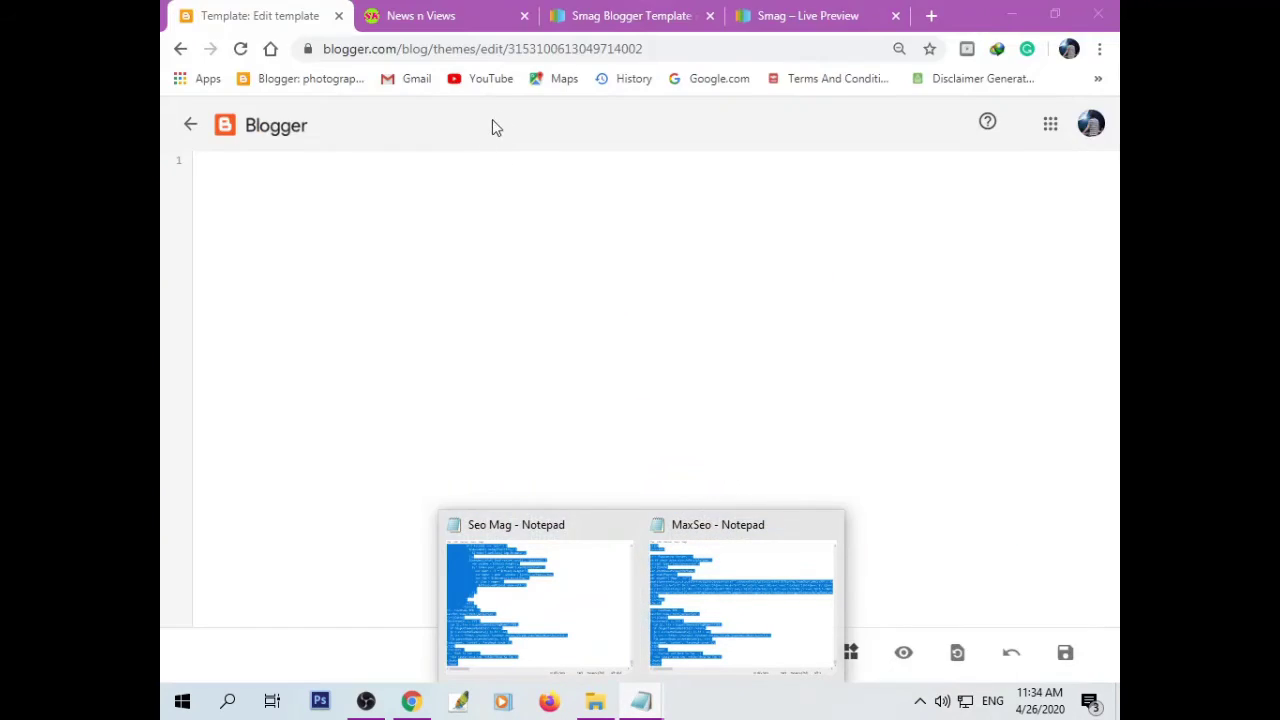
pyautogui.rightClick(411, 255)
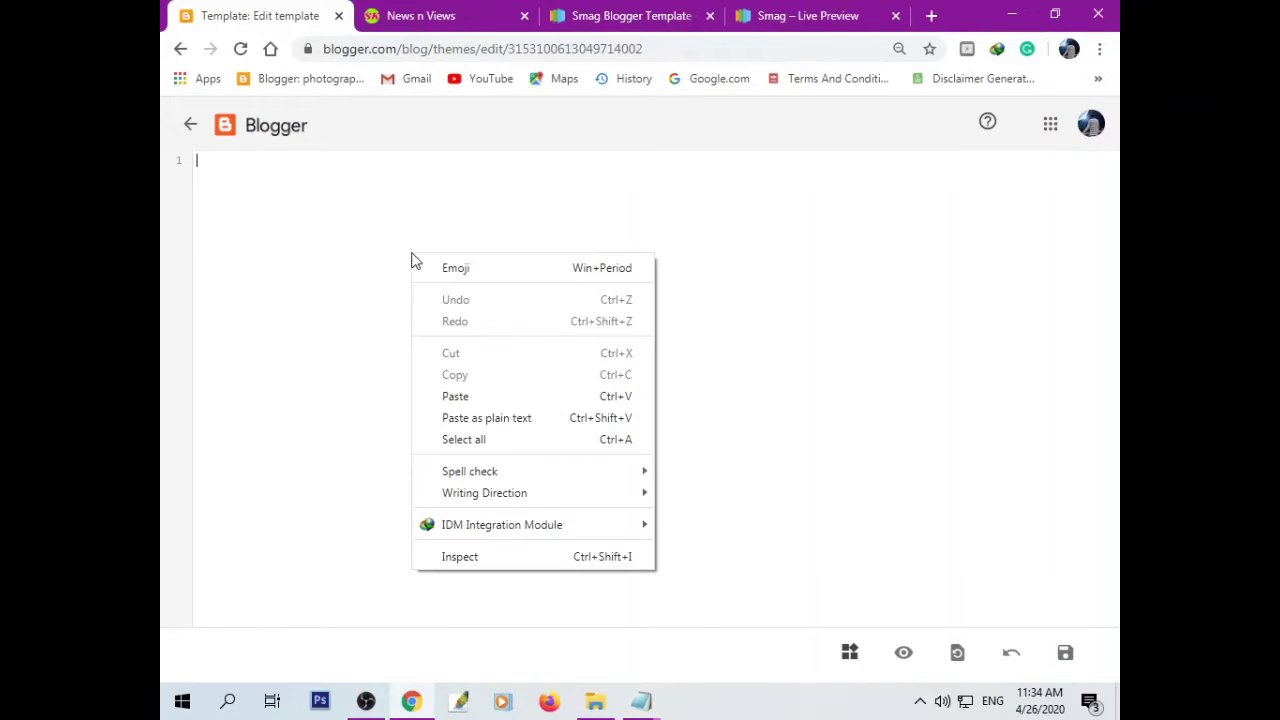
pyautogui.click(464, 400)
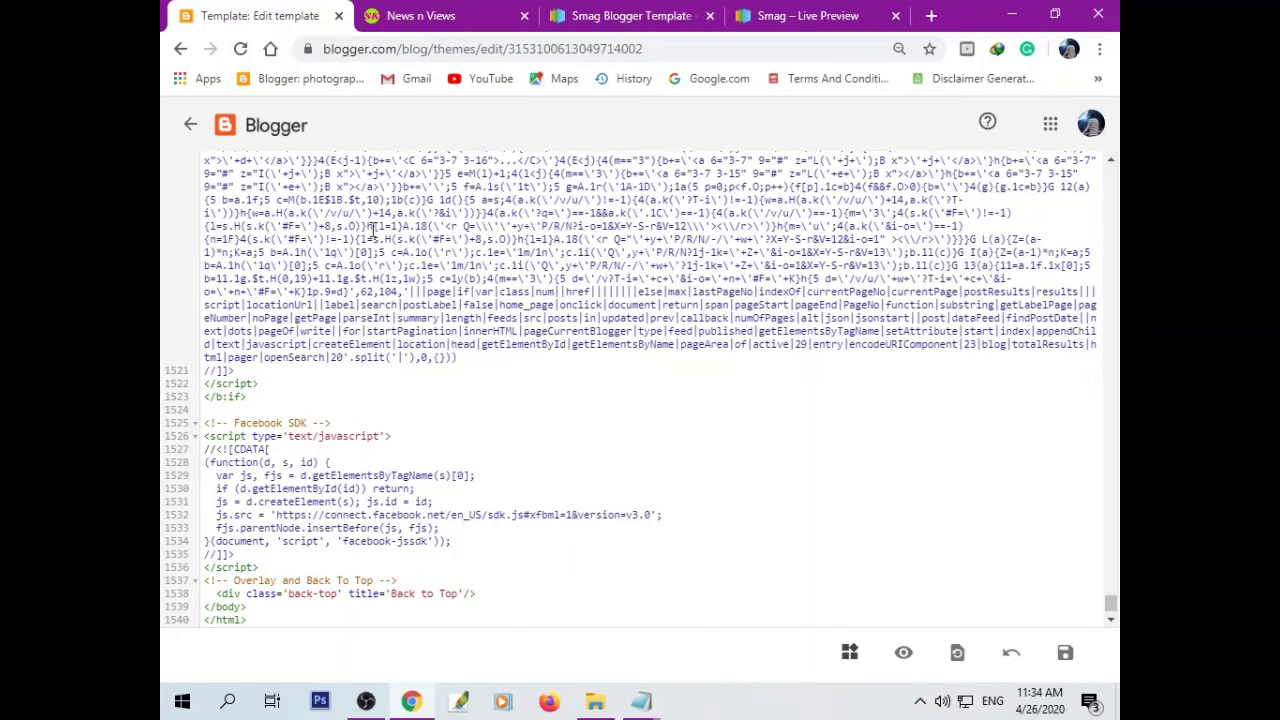
pyautogui.click(1063, 662)
pyautogui.click(1066, 660)
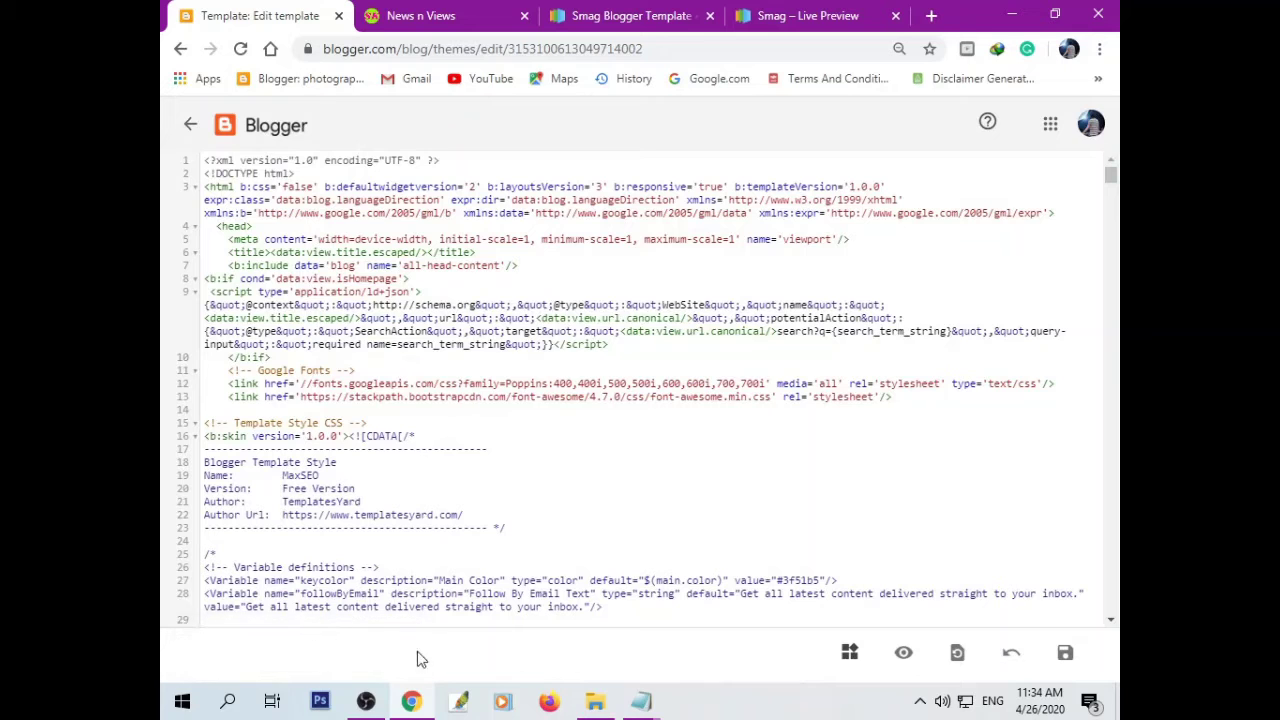
# Leave the HTML editor and reload the News n Views blog at khannewspoint.blogspot.com.
pyautogui.click(191, 127)
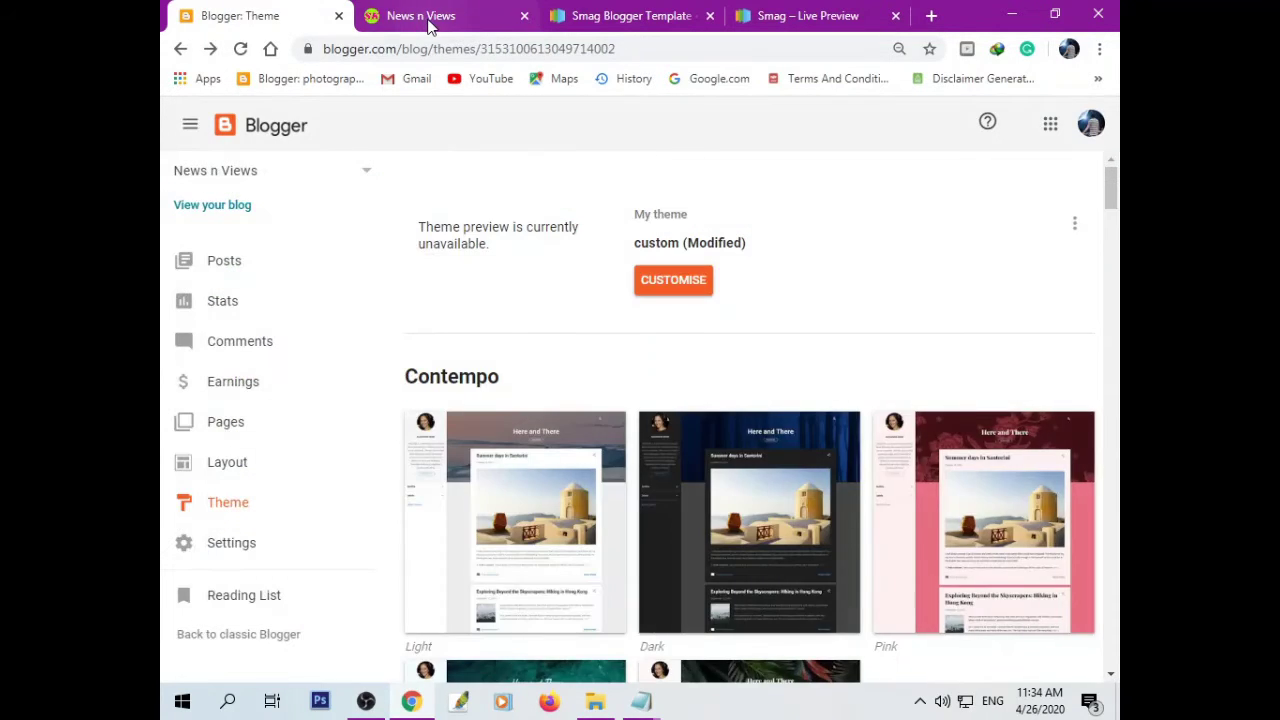
pyautogui.click(428, 20)
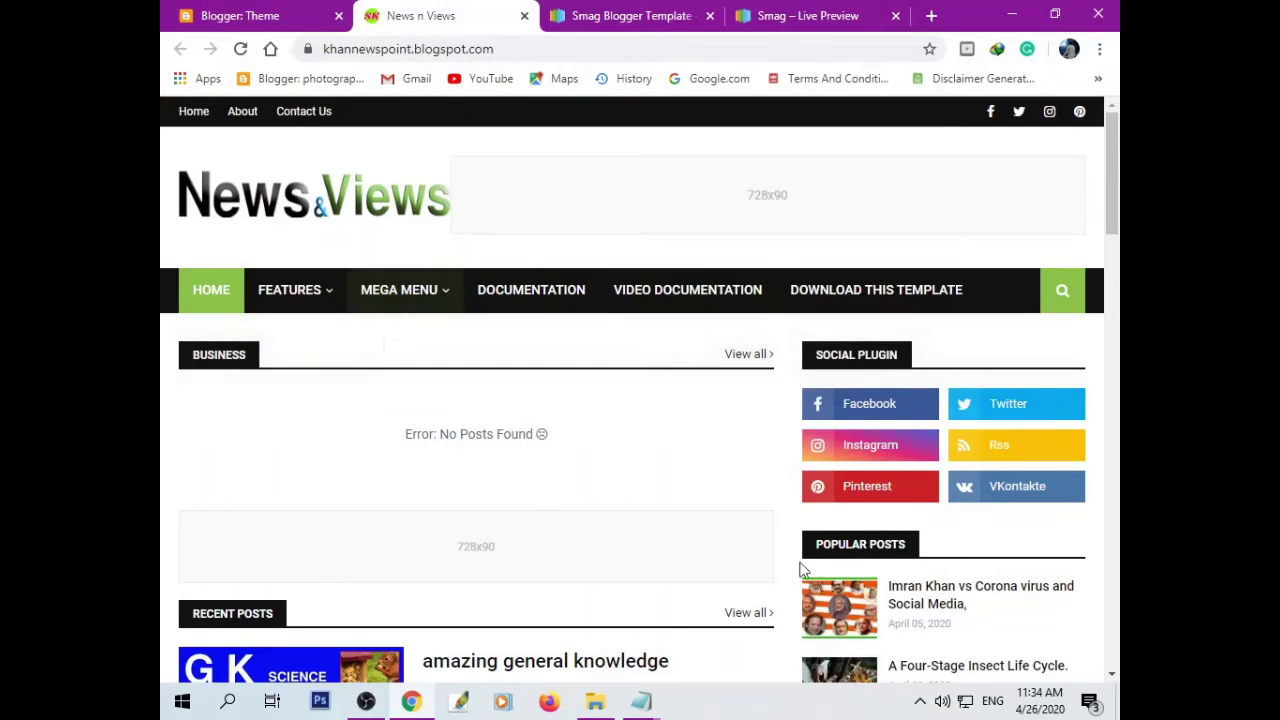
pyautogui.click(242, 50)
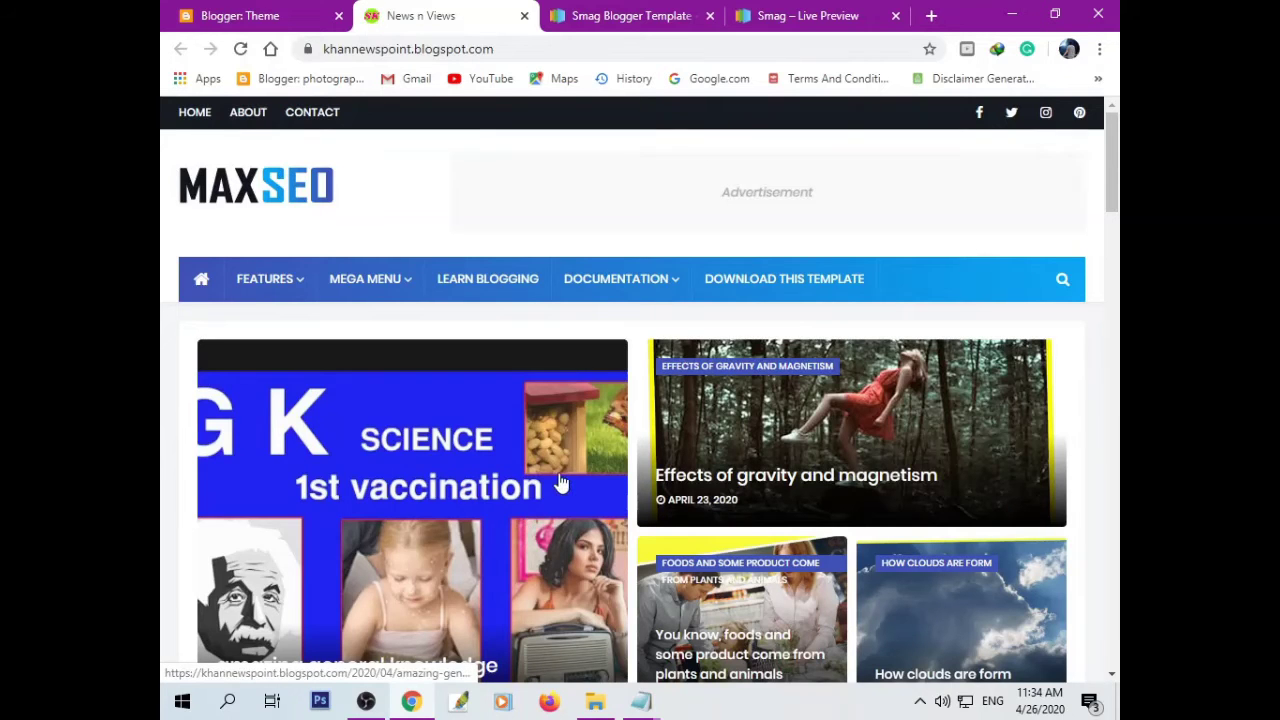
# Examine the blog's mega menu, featured posts, recent posts and sidebar widgets under the MaxSeo template.
pyautogui.moveTo(345, 286)
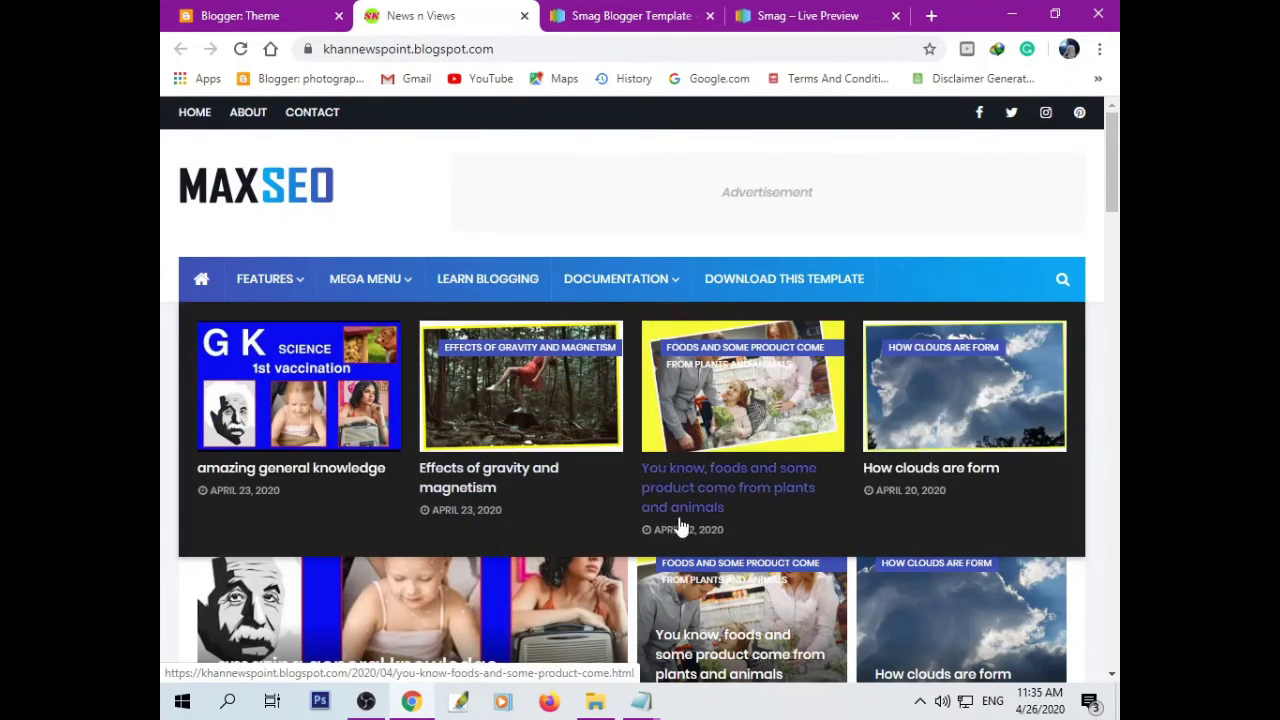
pyautogui.scroll(-3, 575, 570)
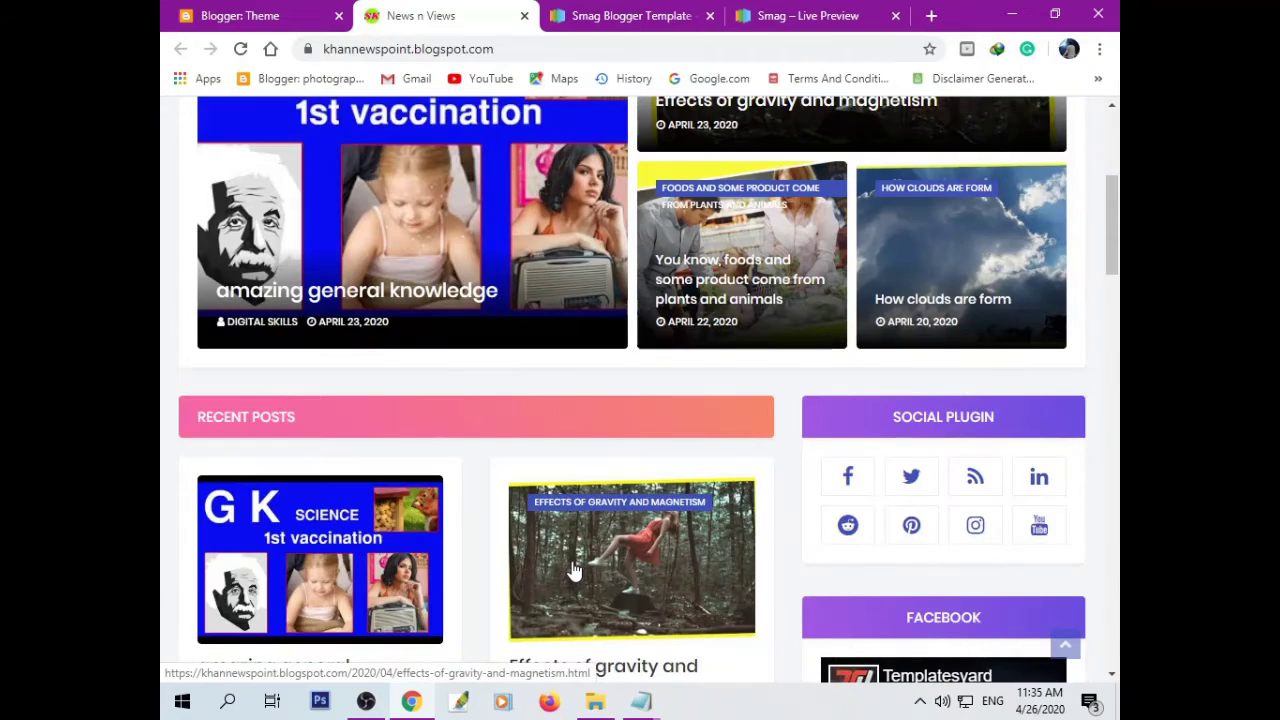
pyautogui.scroll(-8, 575, 570)
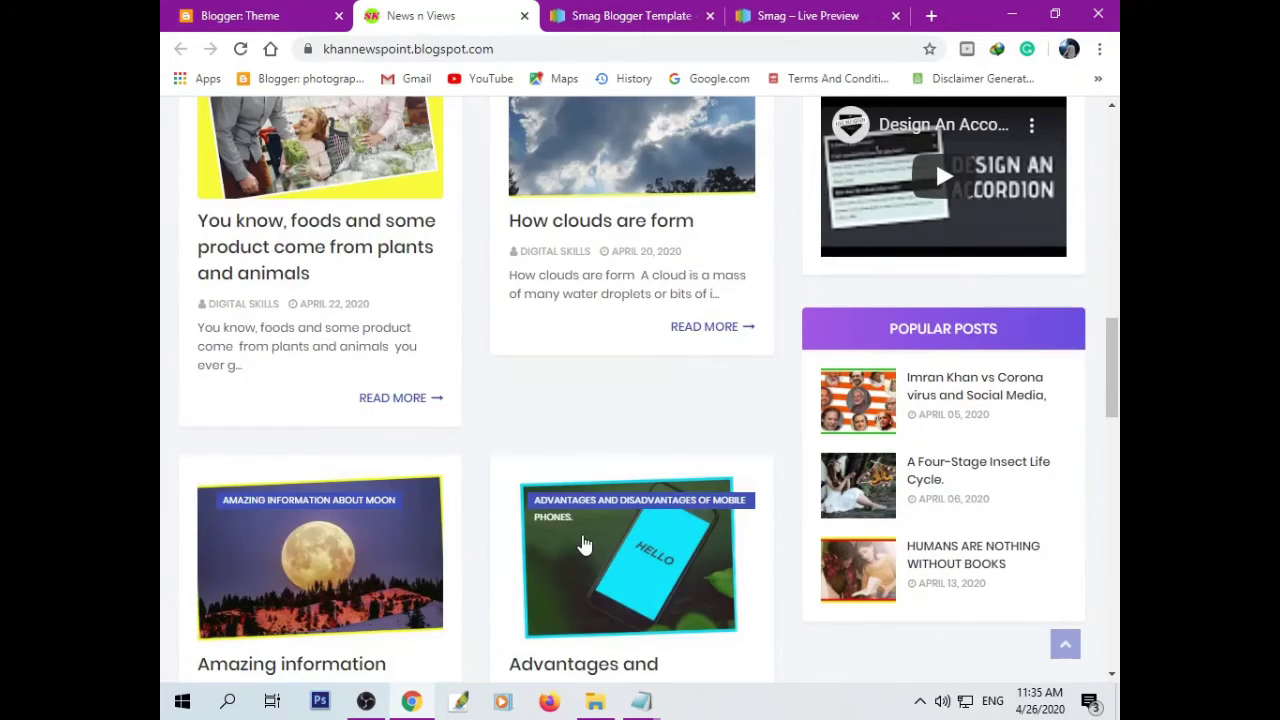
pyautogui.scroll(-7, 586, 543)
pyautogui.scroll(-6, 594, 546)
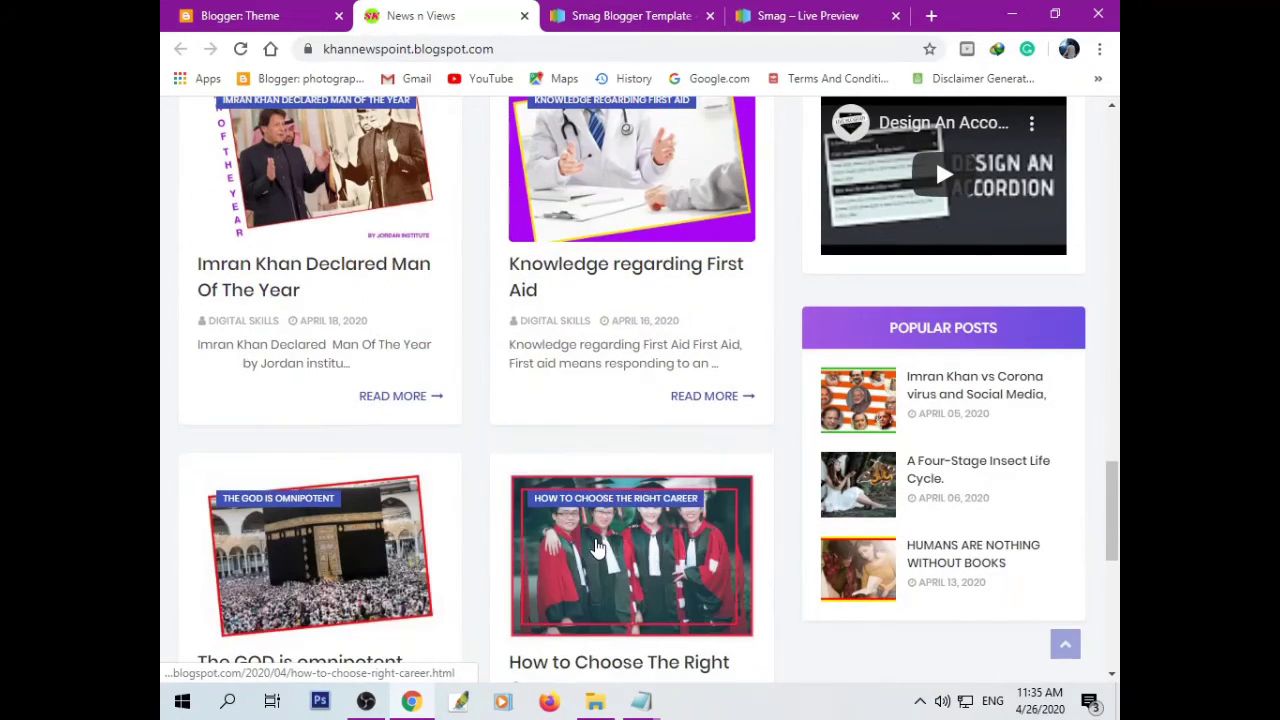
# Examine the remaining posts, page numbers and footer sections of the blog, and return to its header.
pyautogui.scroll(-1, 621, 503)
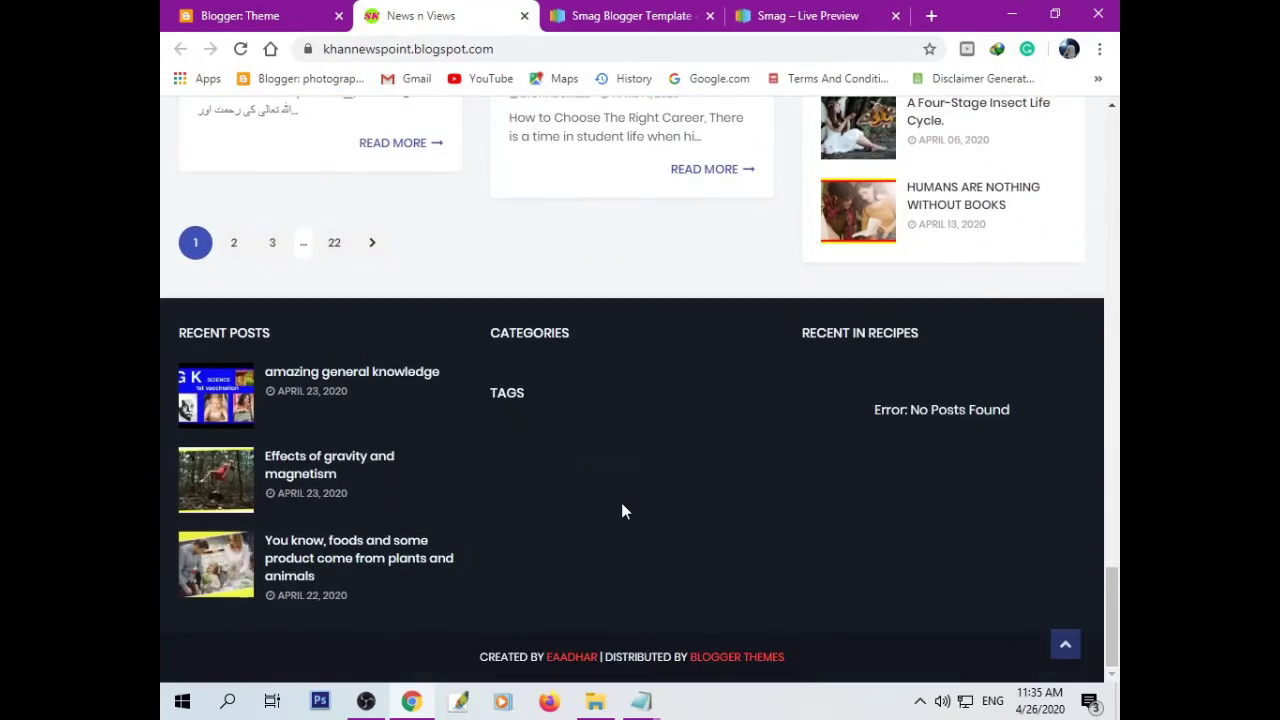
pyautogui.scroll(14, 622, 508)
pyautogui.scroll(10, 622, 510)
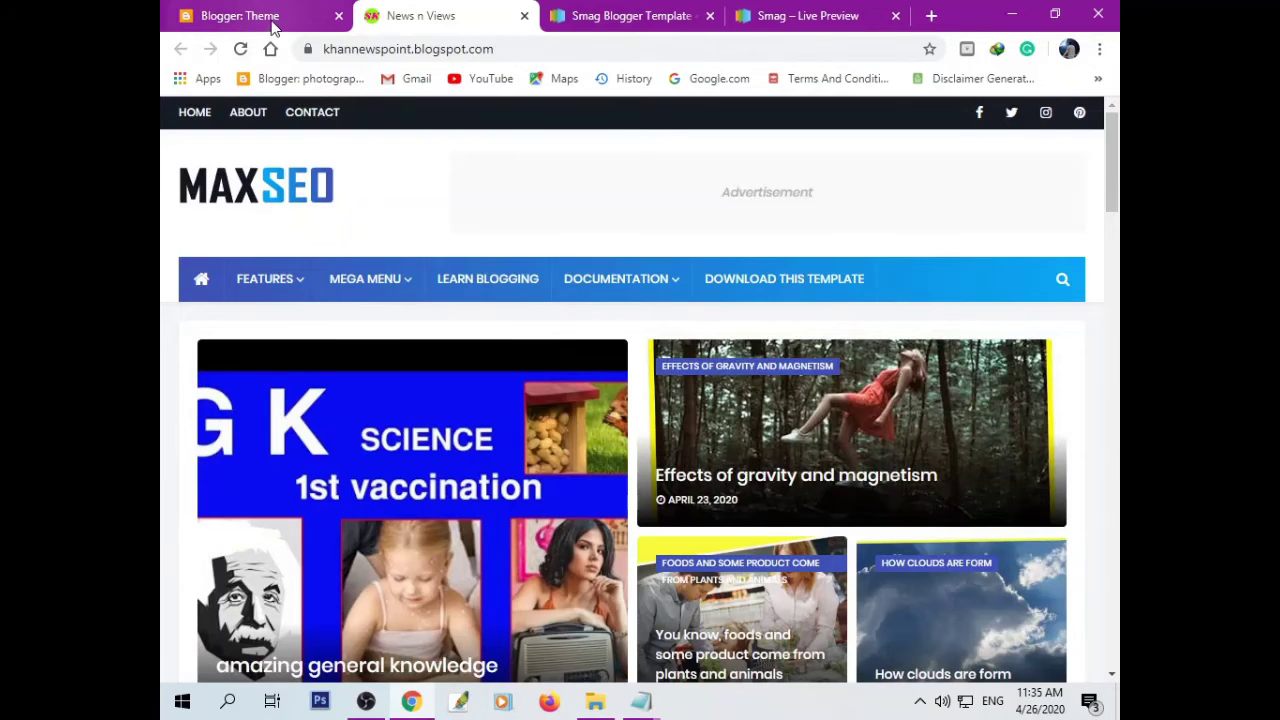
# Switch to the Blogger dashboard, go to the blog's Layout and open the Header Logo gadget for editing.
pyautogui.click(196, 15)
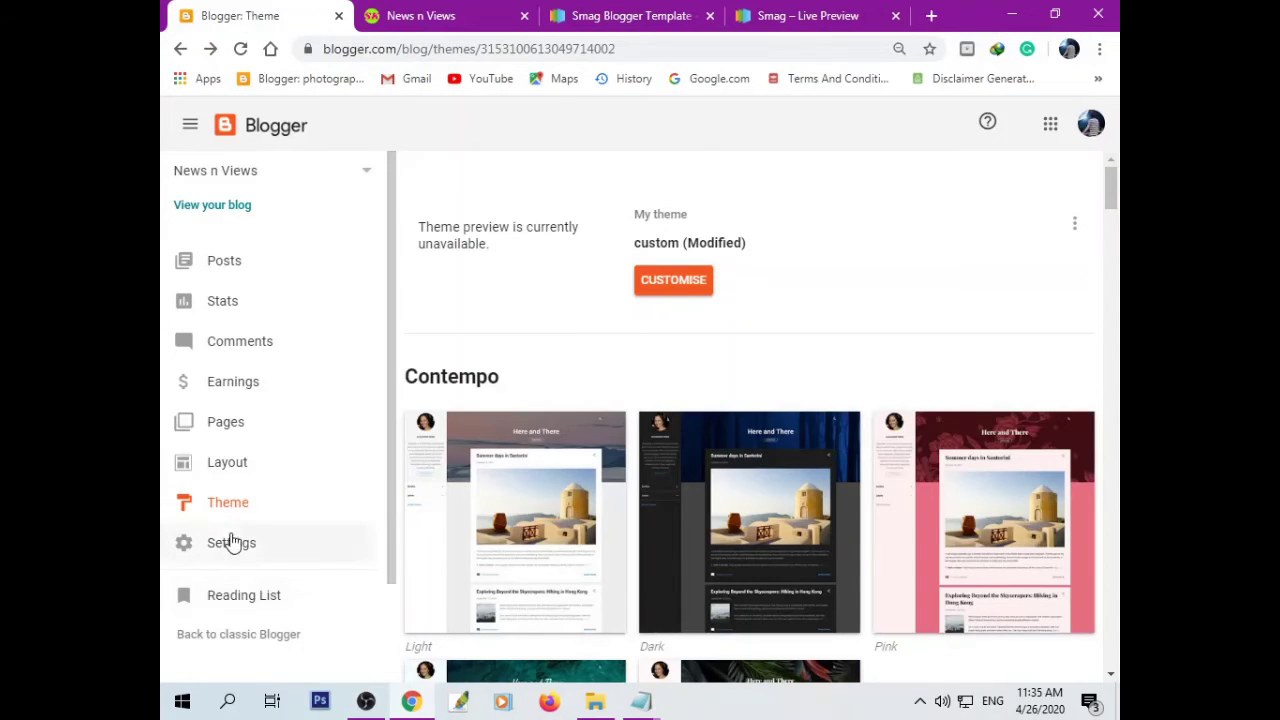
pyautogui.click(242, 468)
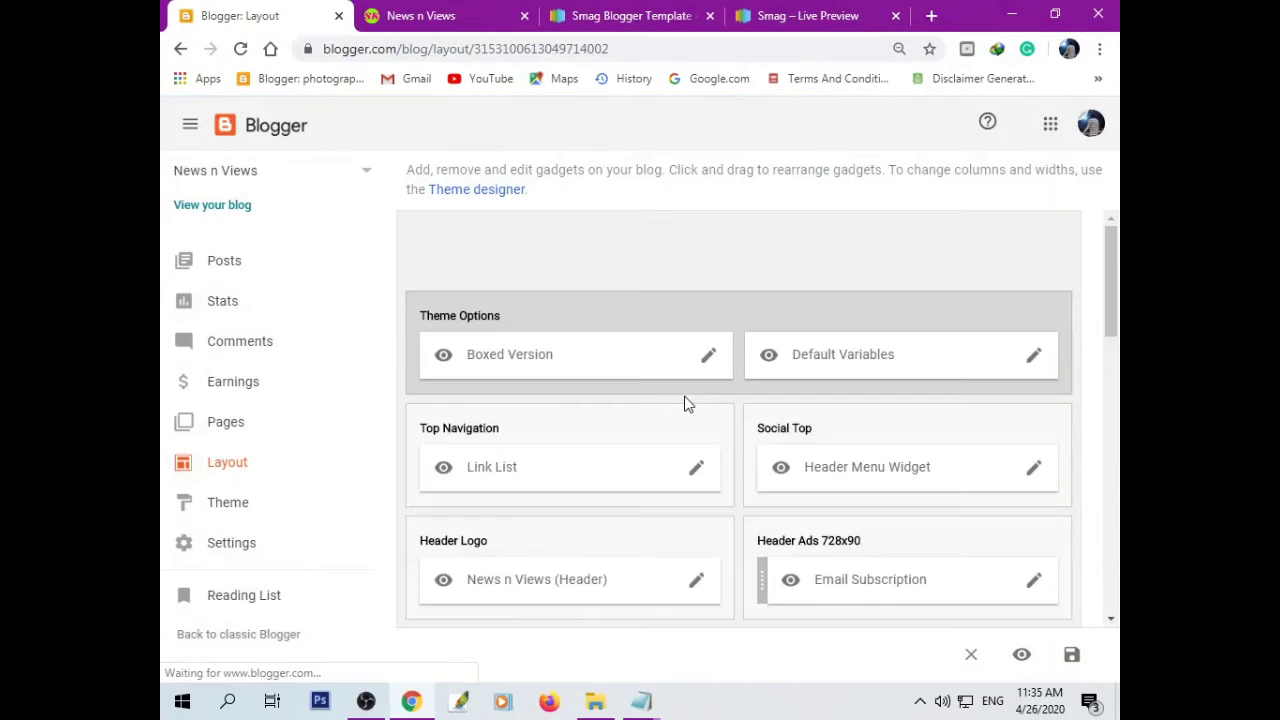
pyautogui.scroll(-2, 875, 366)
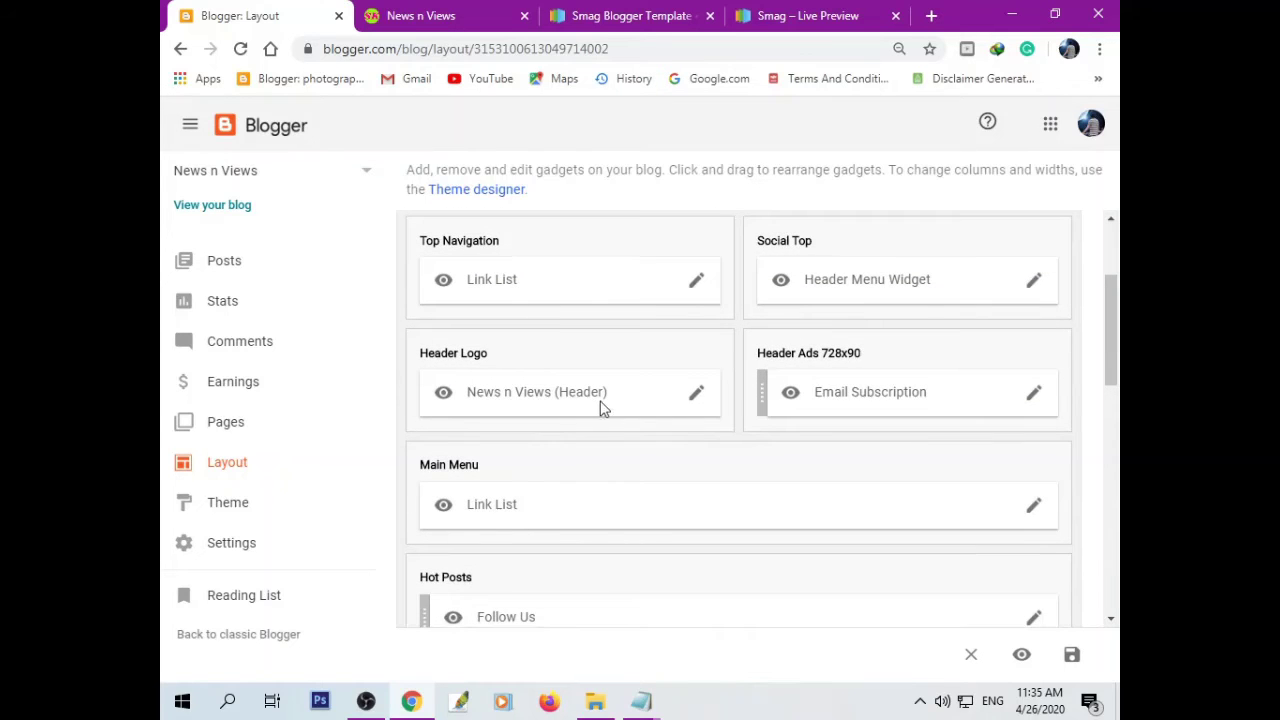
pyautogui.click(695, 400)
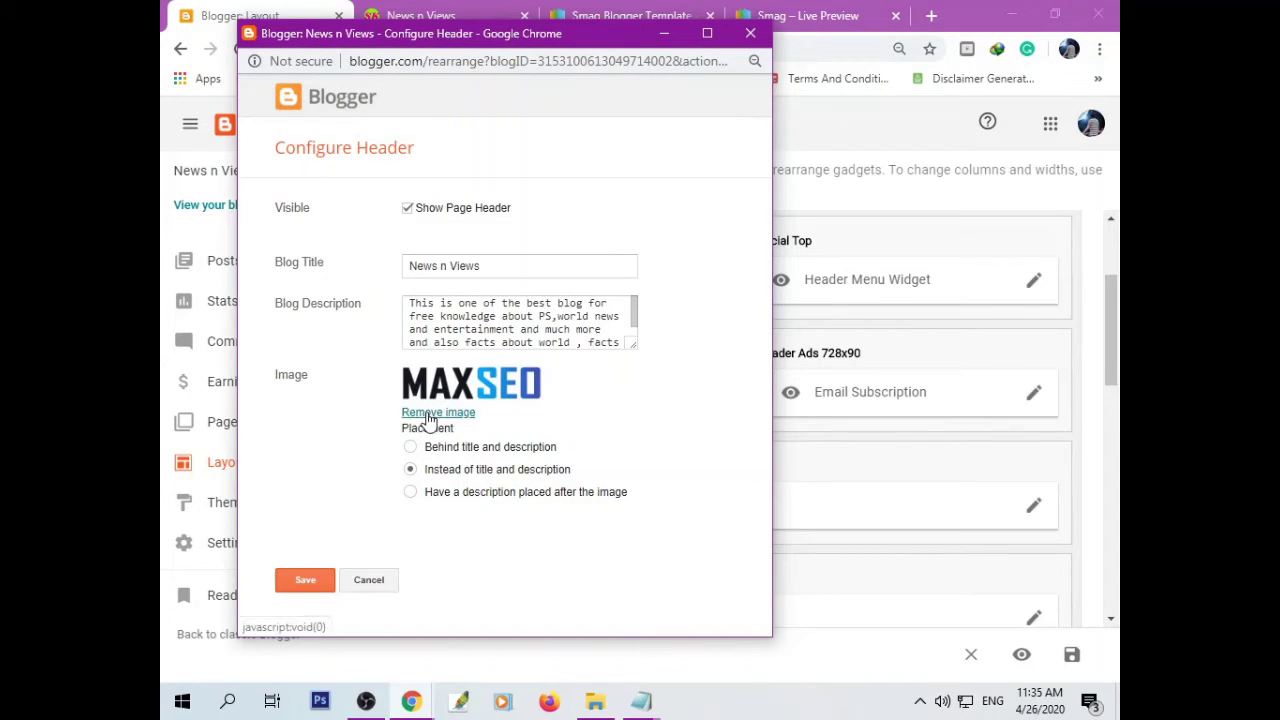
# Replace the header's MaxSeo image with the f4 image from New folder (3) on the computer and save the header.
pyautogui.click(424, 413)
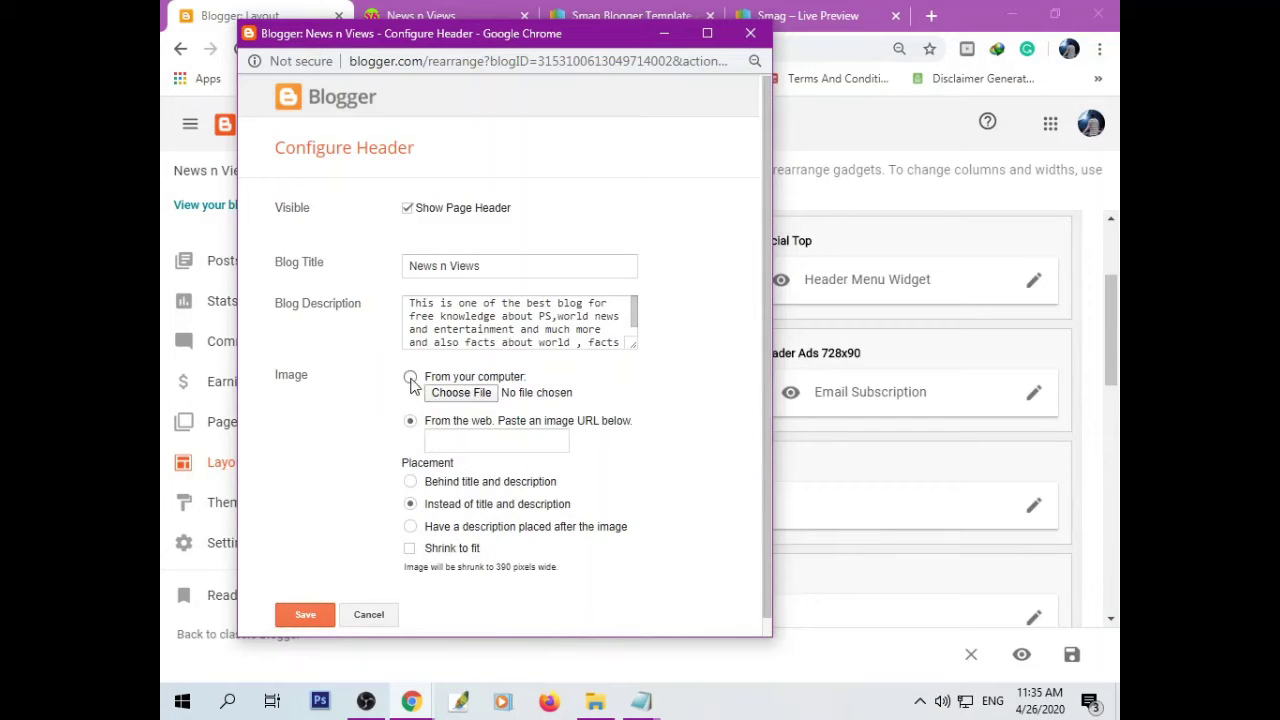
pyautogui.click(411, 378)
pyautogui.click(466, 398)
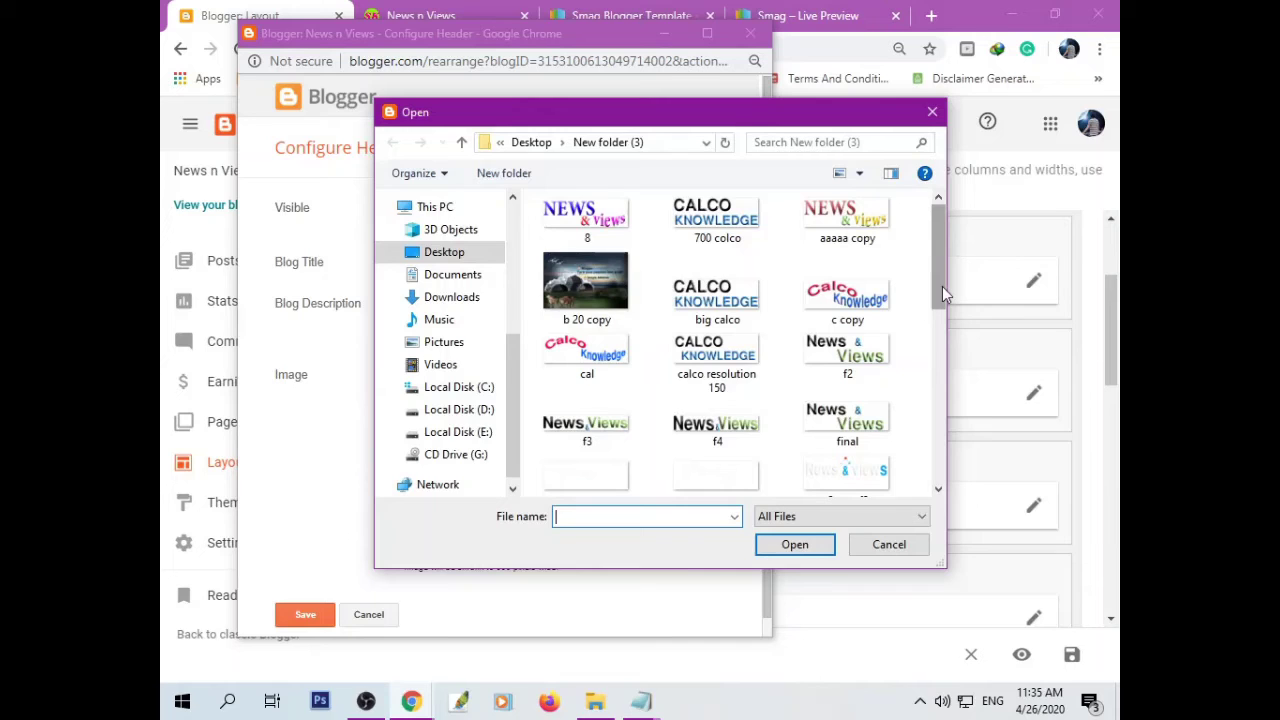
pyautogui.moveTo(942, 286); pyautogui.dragTo(934, 365)
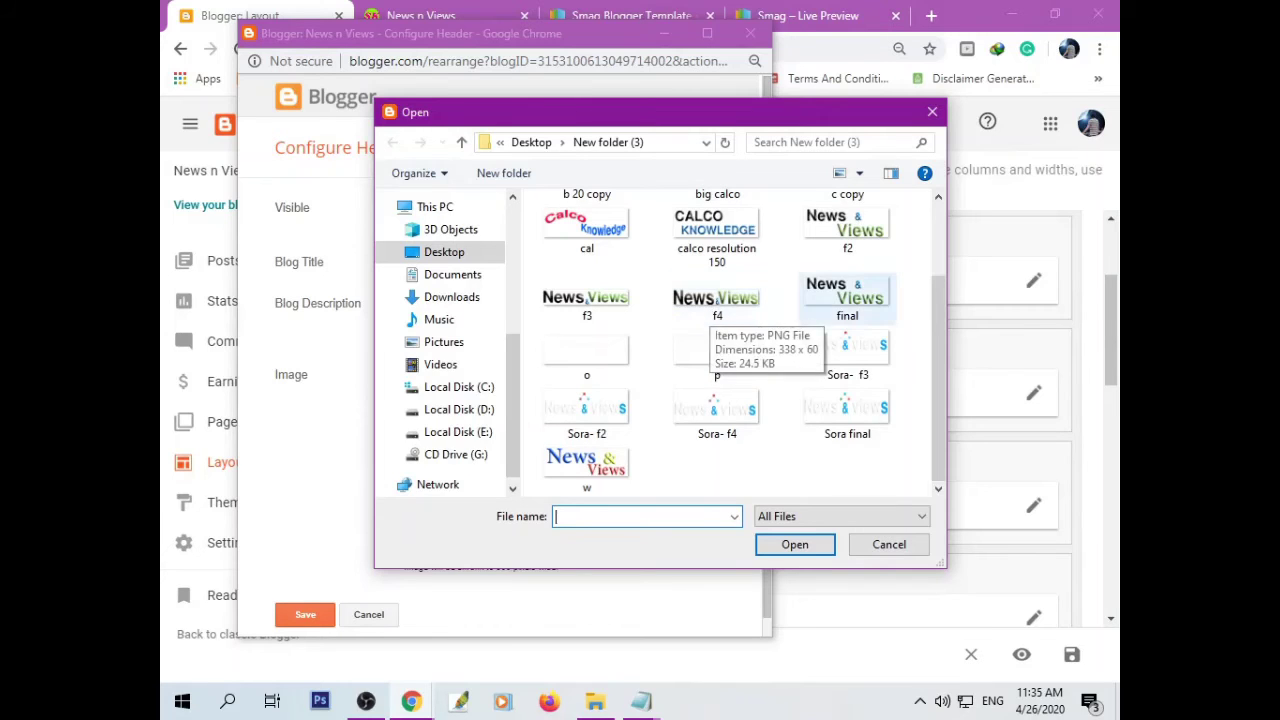
pyautogui.click(722, 314)
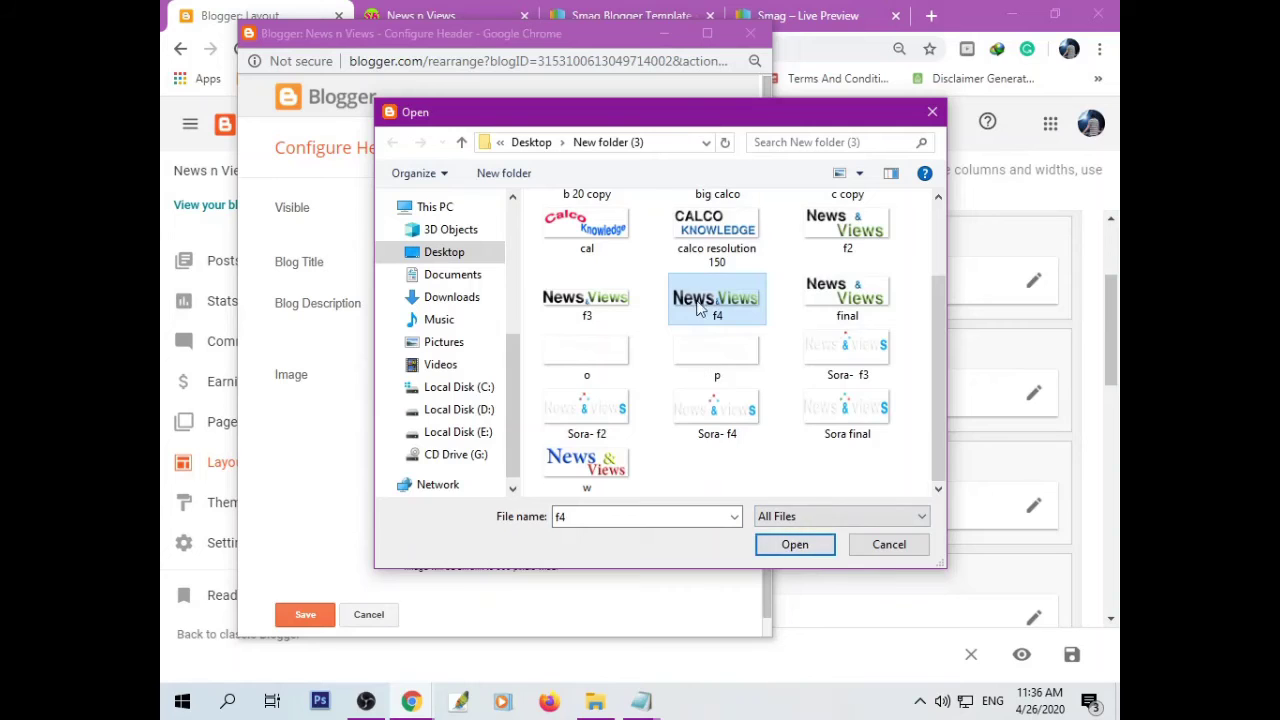
pyautogui.click(806, 545)
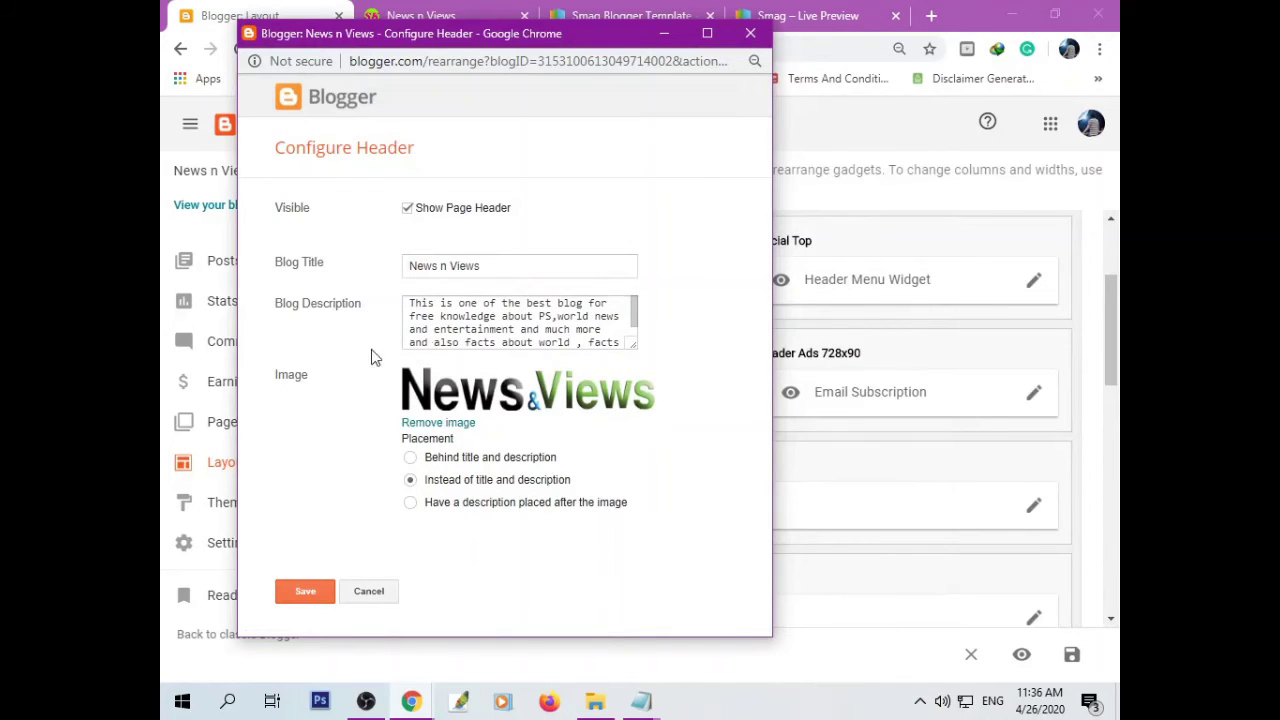
pyautogui.click(306, 595)
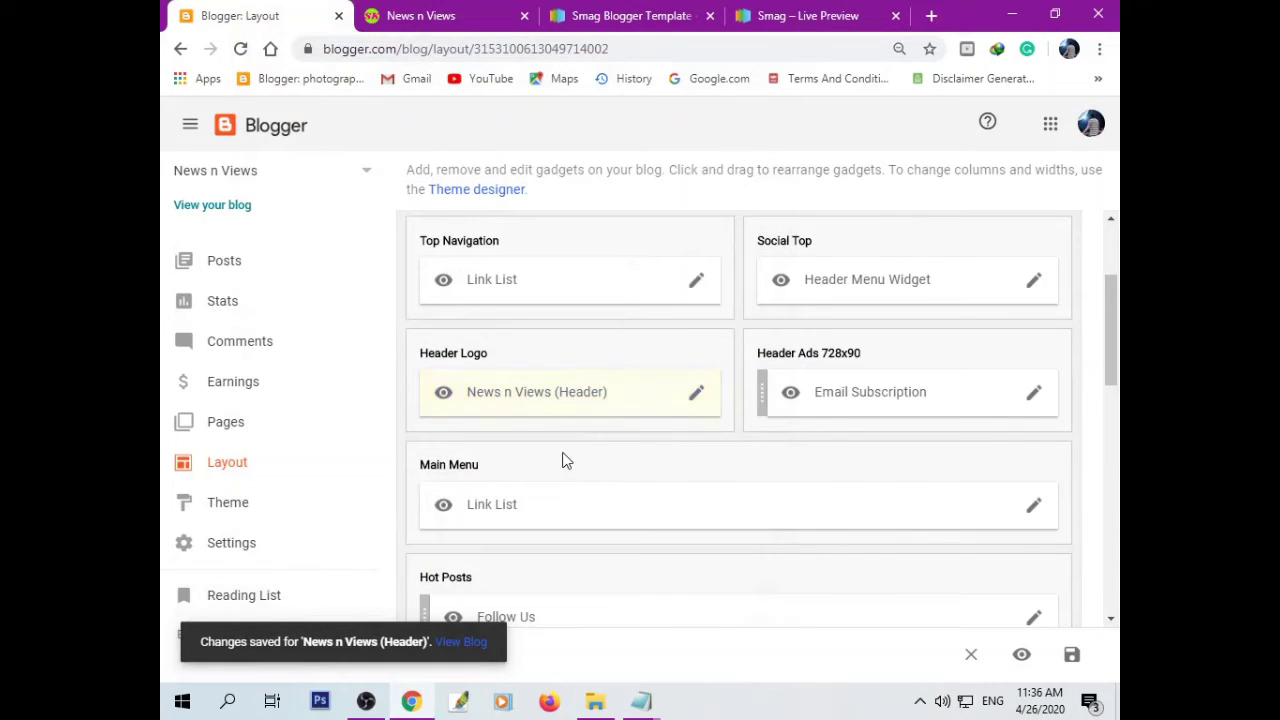
# Reload the News n Views blog and examine its header logo, featured posts, recent posts and sidebar widgets.
pyautogui.click(418, 22)
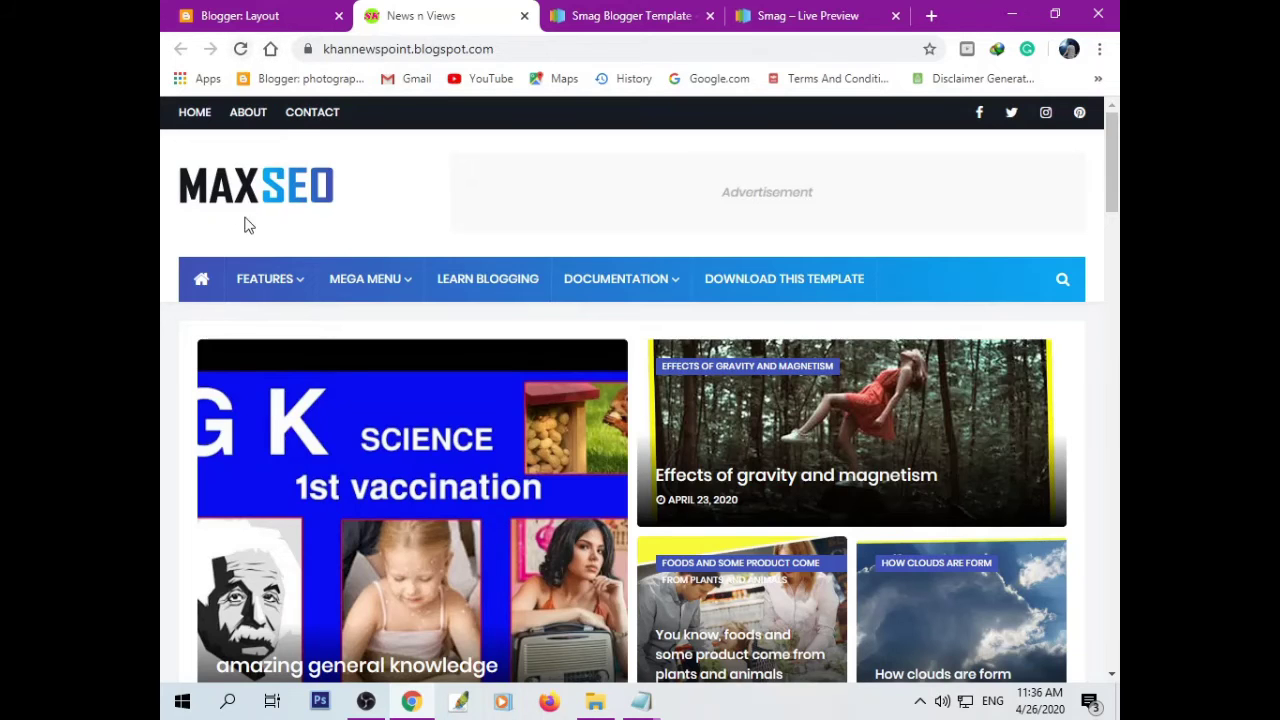
pyautogui.click(240, 48)
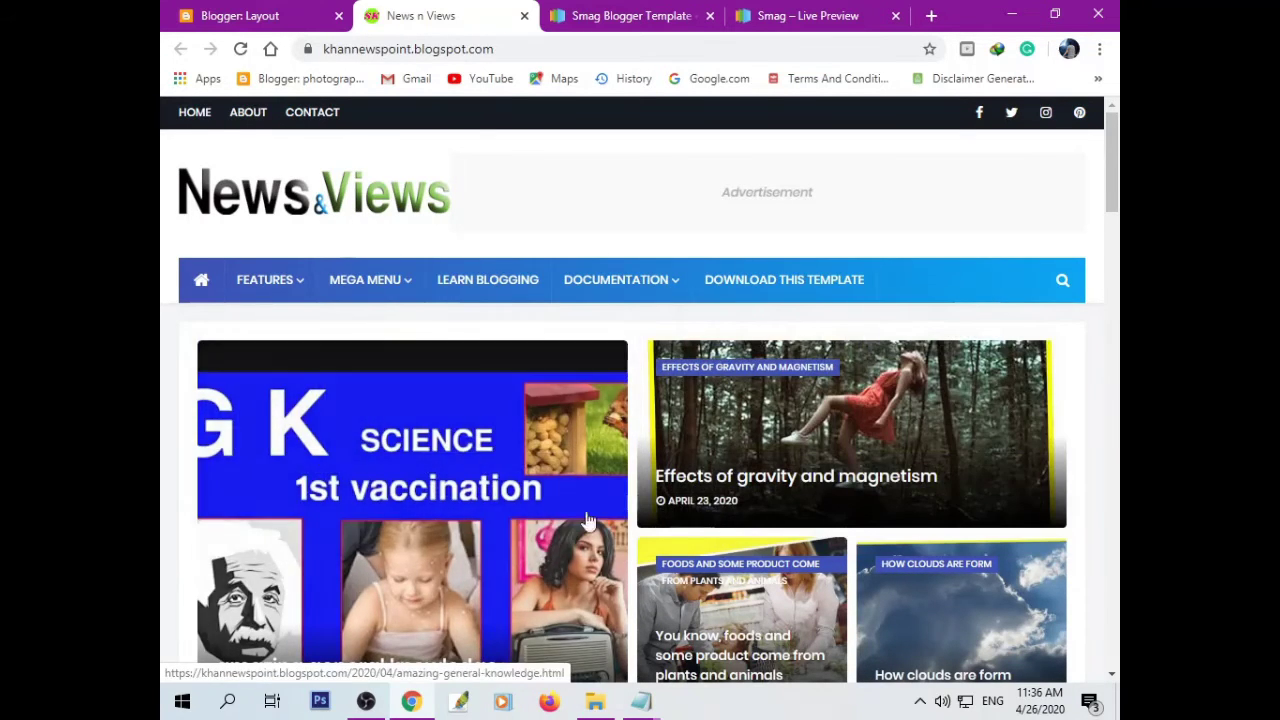
pyautogui.scroll(-10, 722, 455)
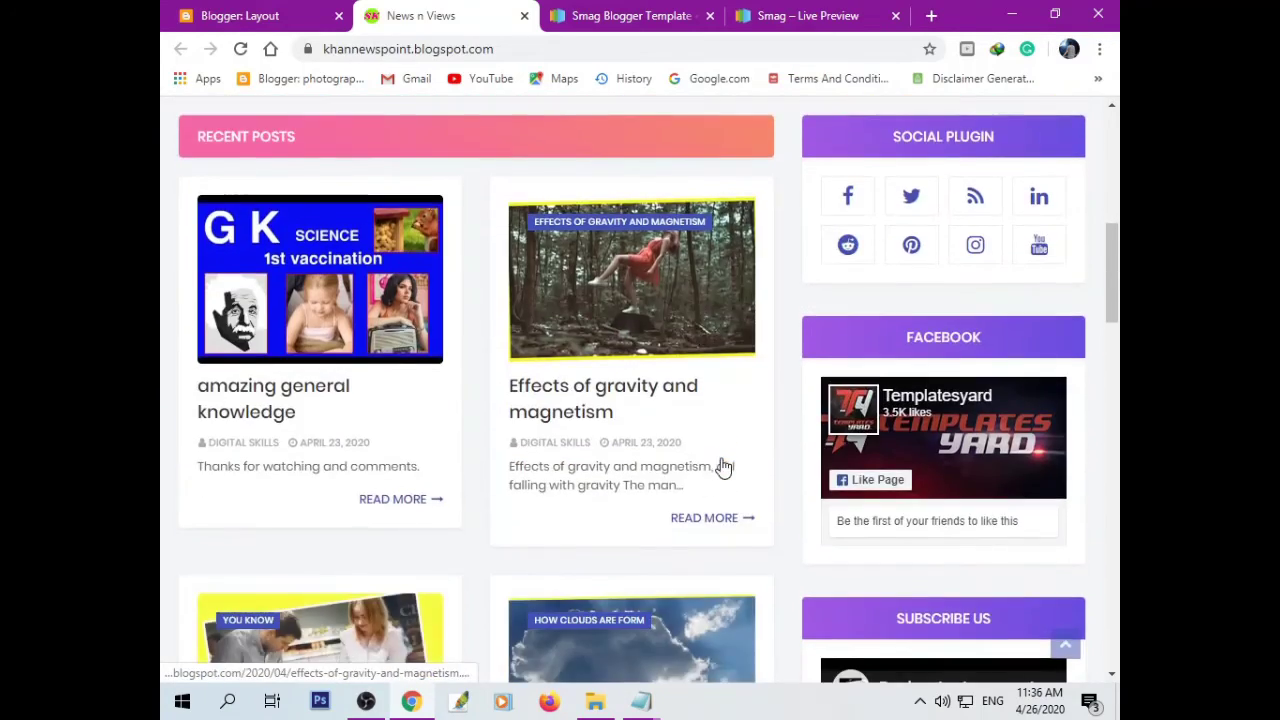
pyautogui.scroll(-10, 714, 480)
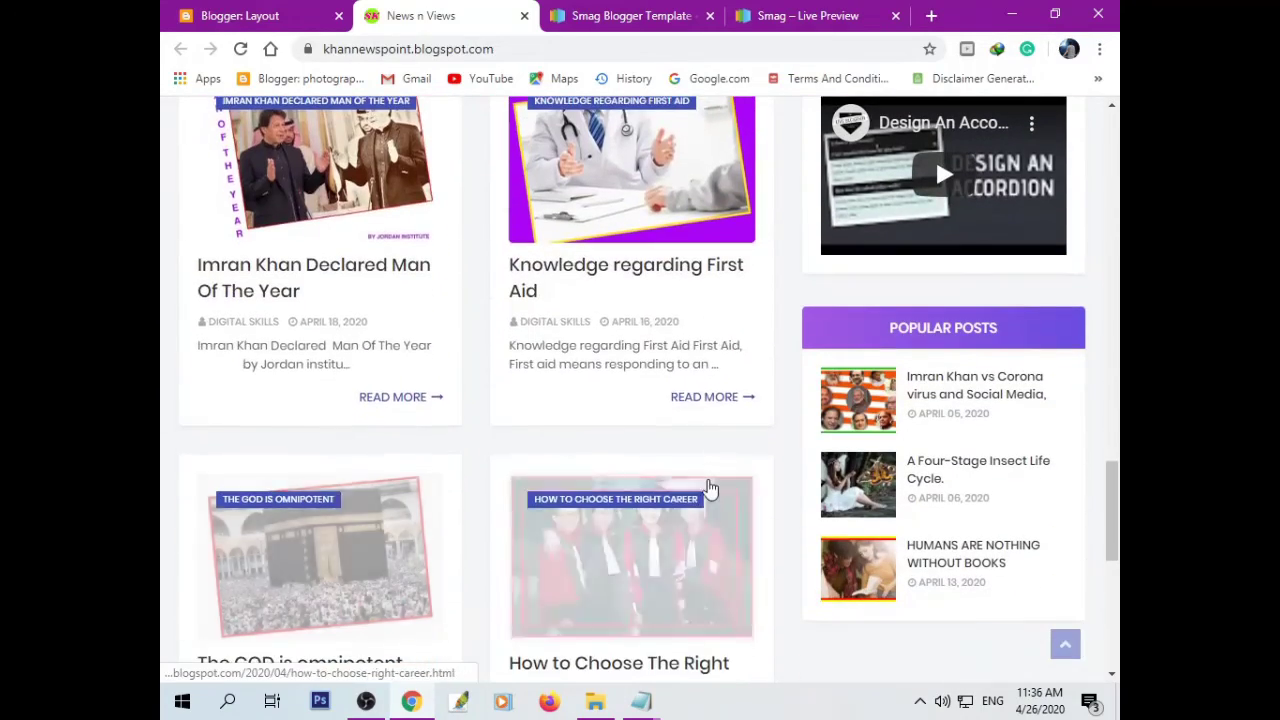
pyautogui.scroll(10, 650, 470)
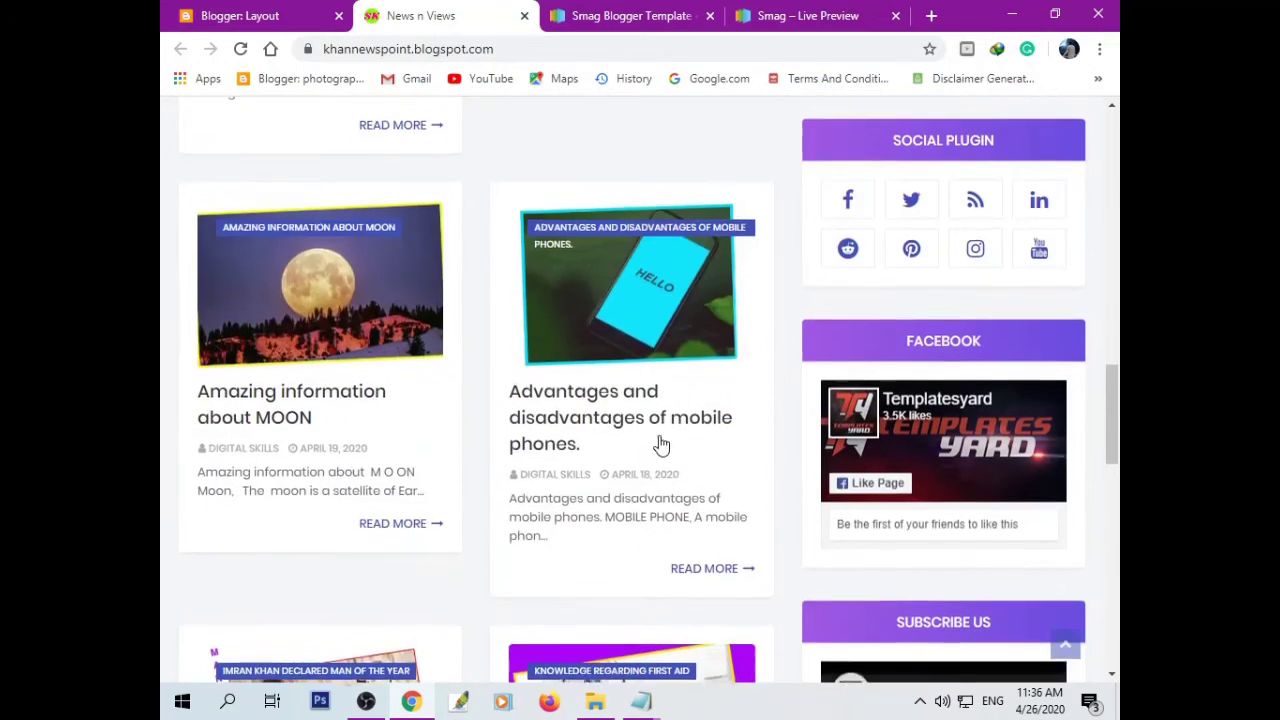
pyautogui.scroll(10, 662, 443)
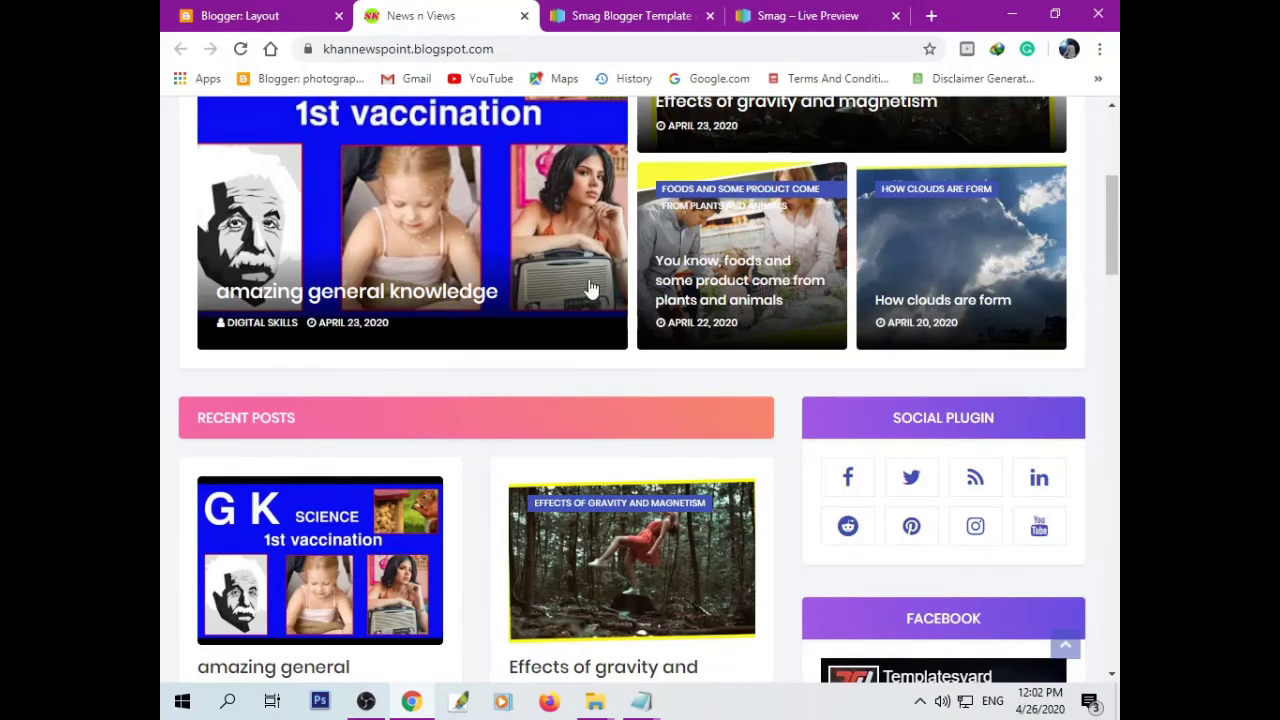
pyautogui.scroll(5, 591, 289)
pyautogui.scroll(-3, 713, 405)
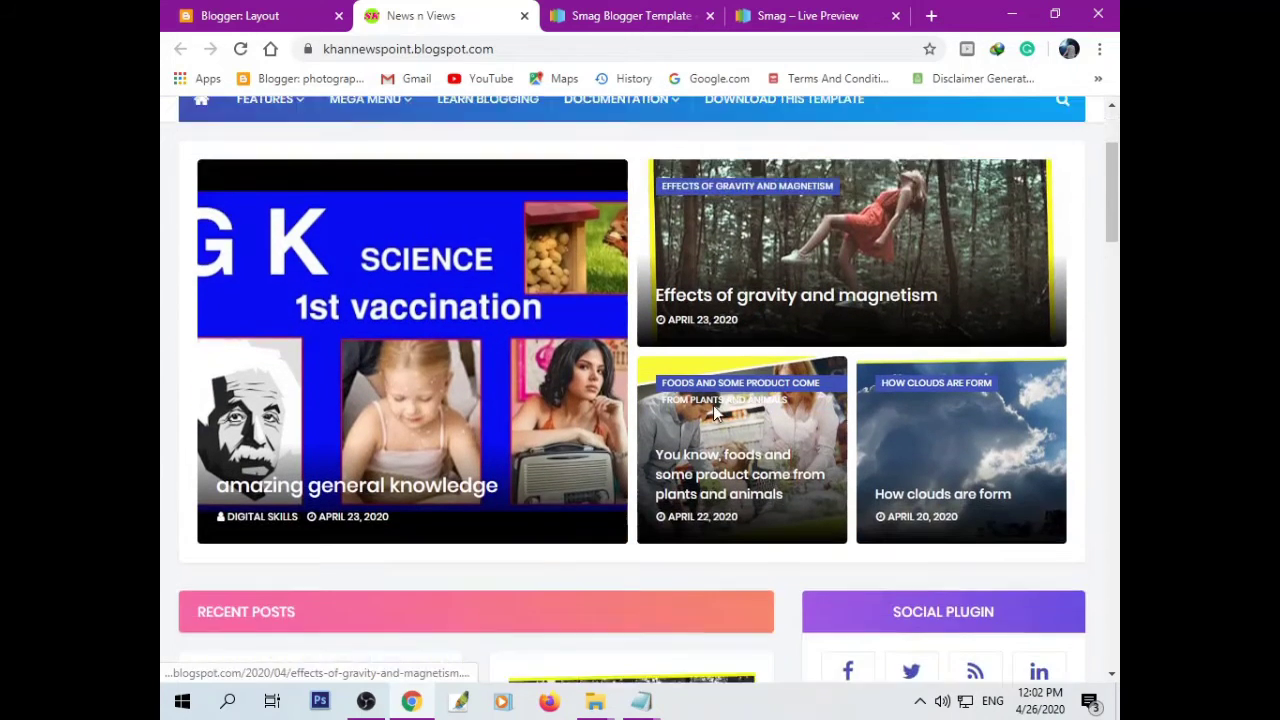
pyautogui.scroll(-3, 713, 410)
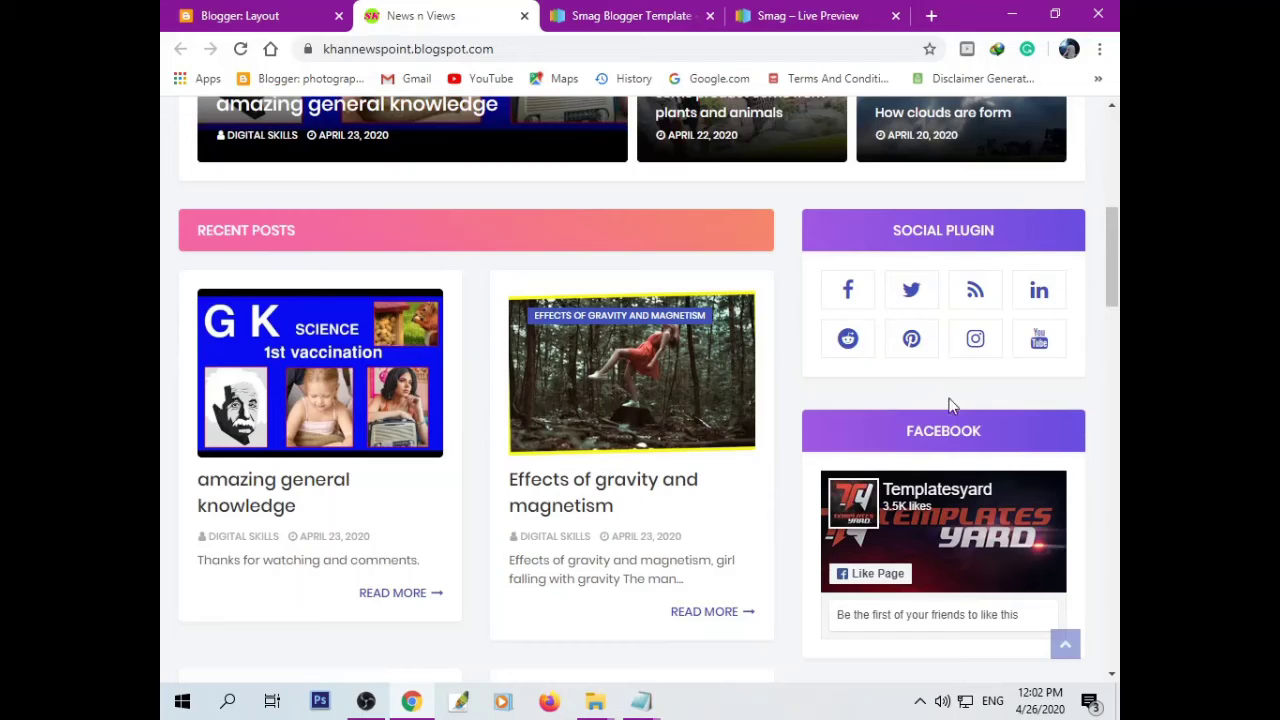
# Return to the Blogger layout and choose the Pages gadget for Sidebar Right (A).
pyautogui.click(276, 26)
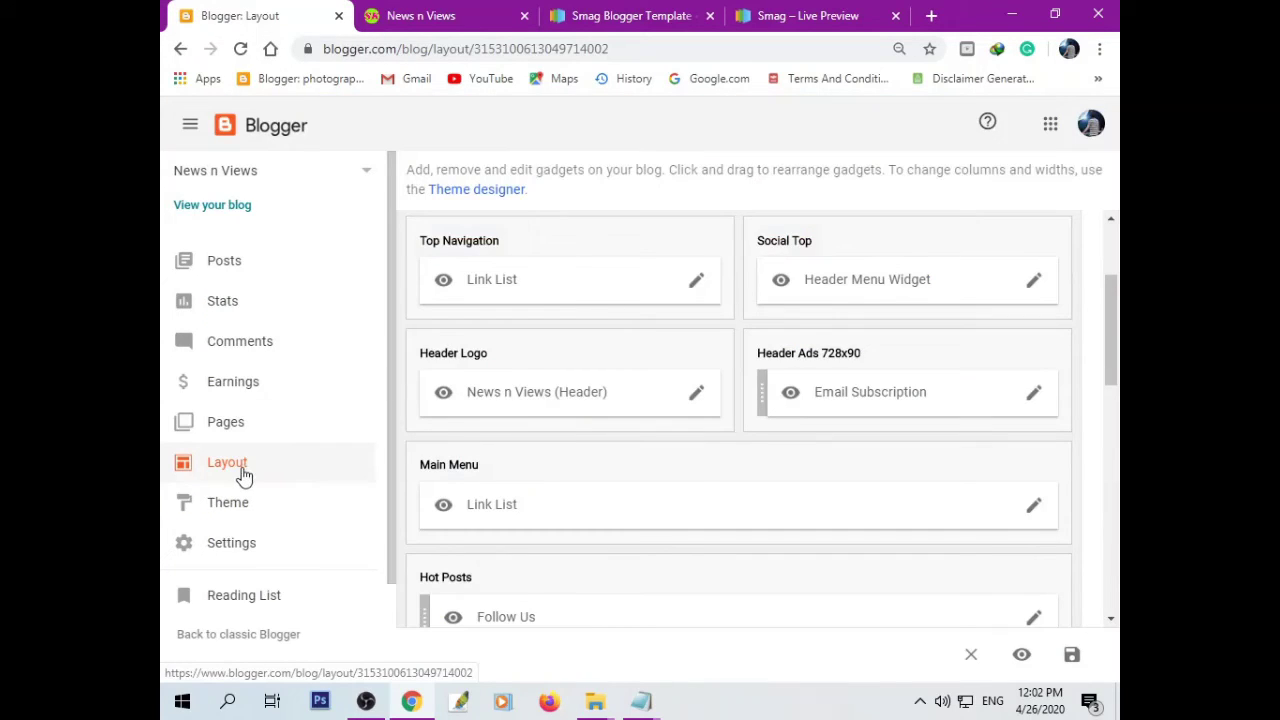
pyautogui.scroll(-4, 818, 432)
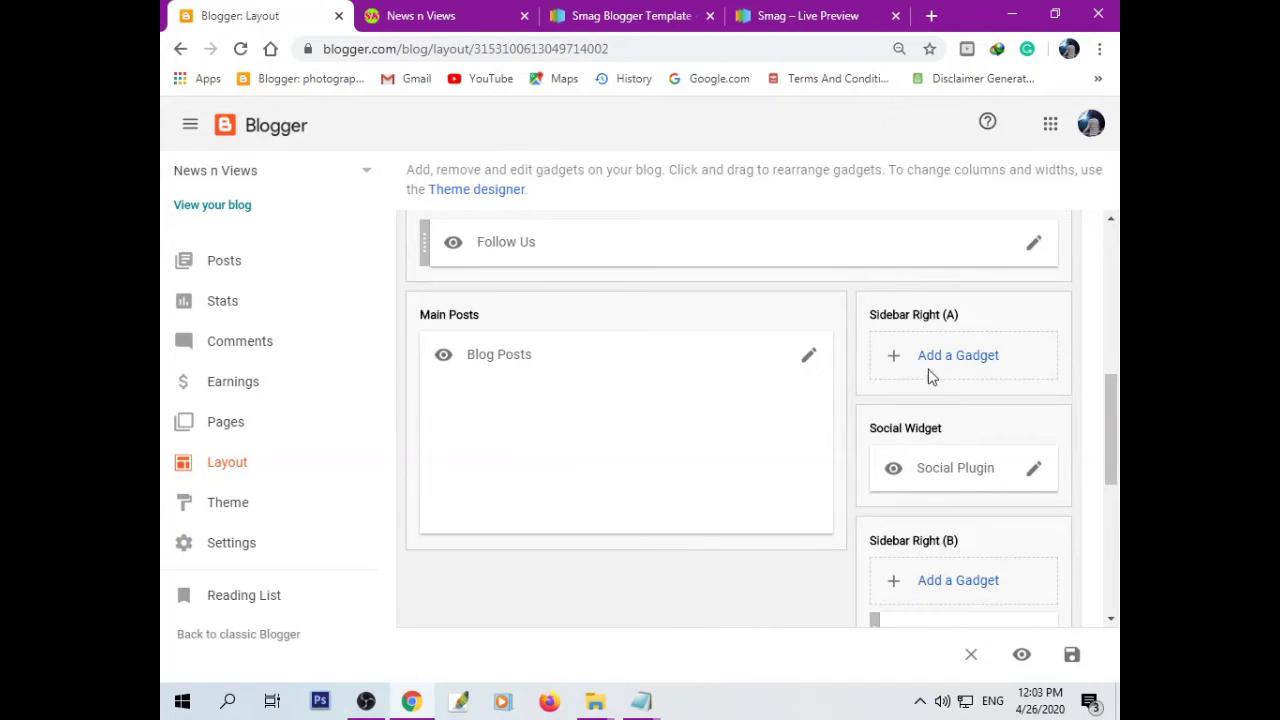
pyautogui.scroll(-2, 948, 443)
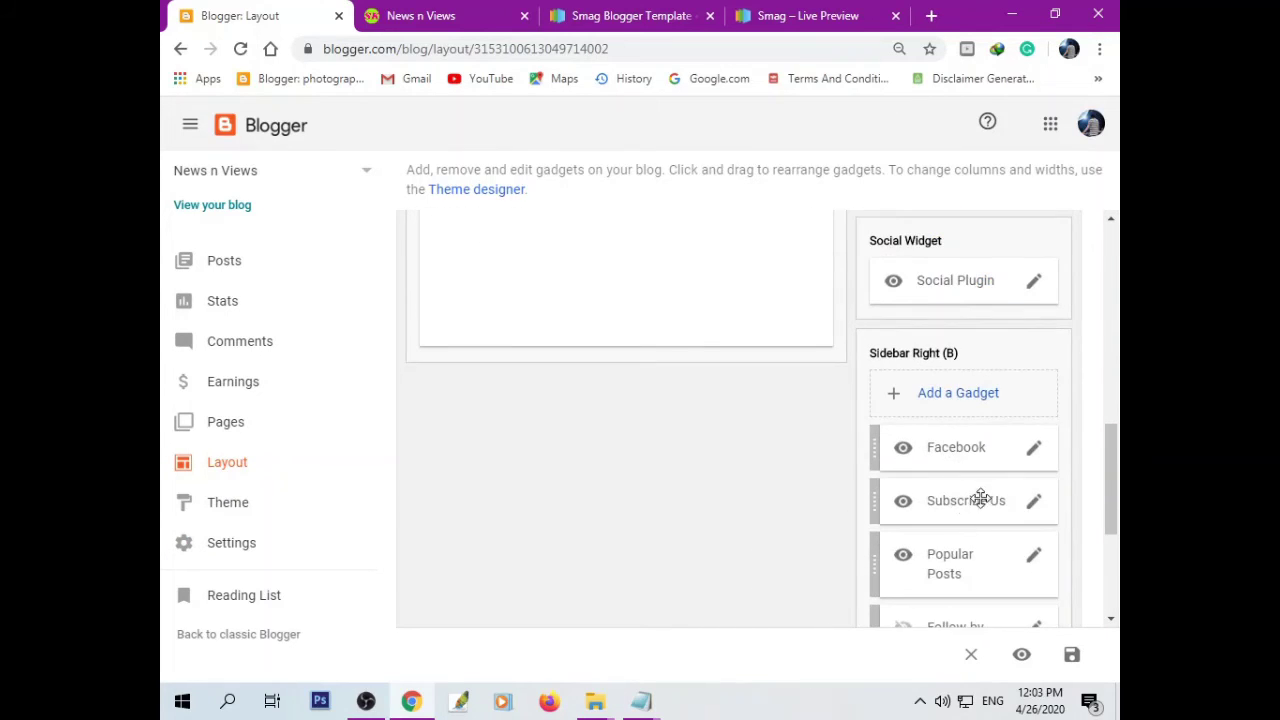
pyautogui.scroll(1, 984, 497)
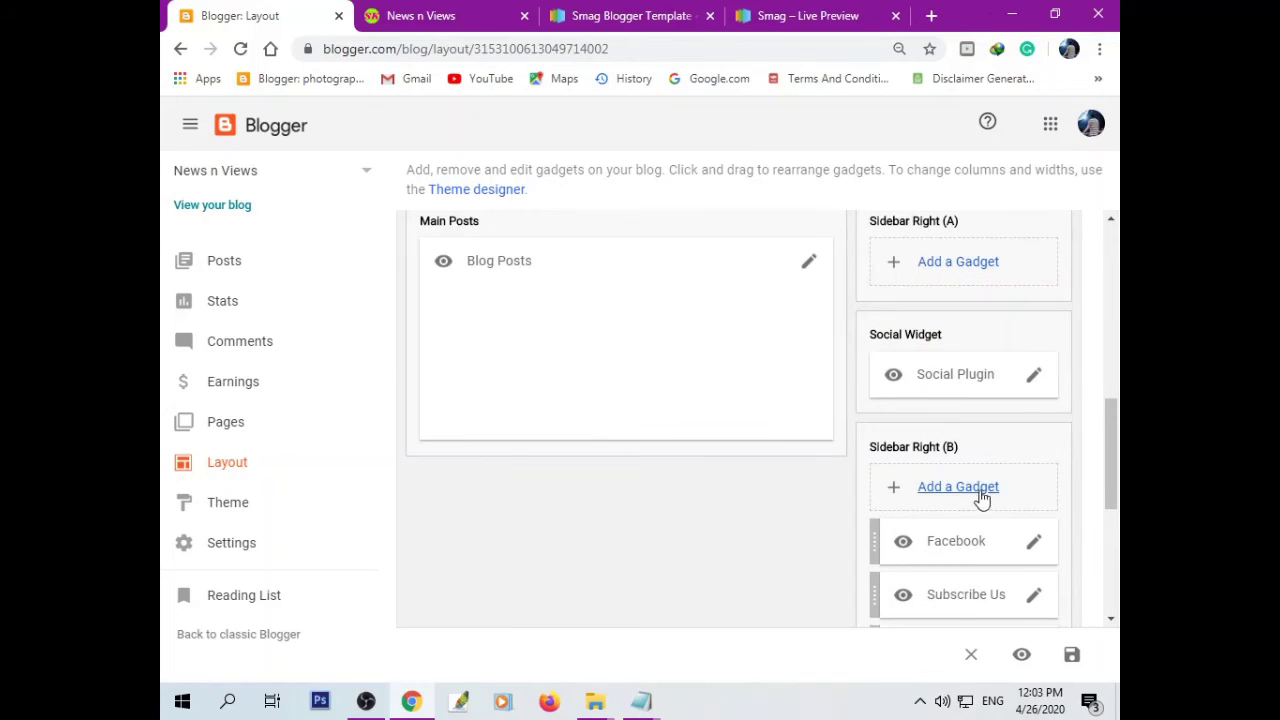
pyautogui.scroll(1, 957, 280)
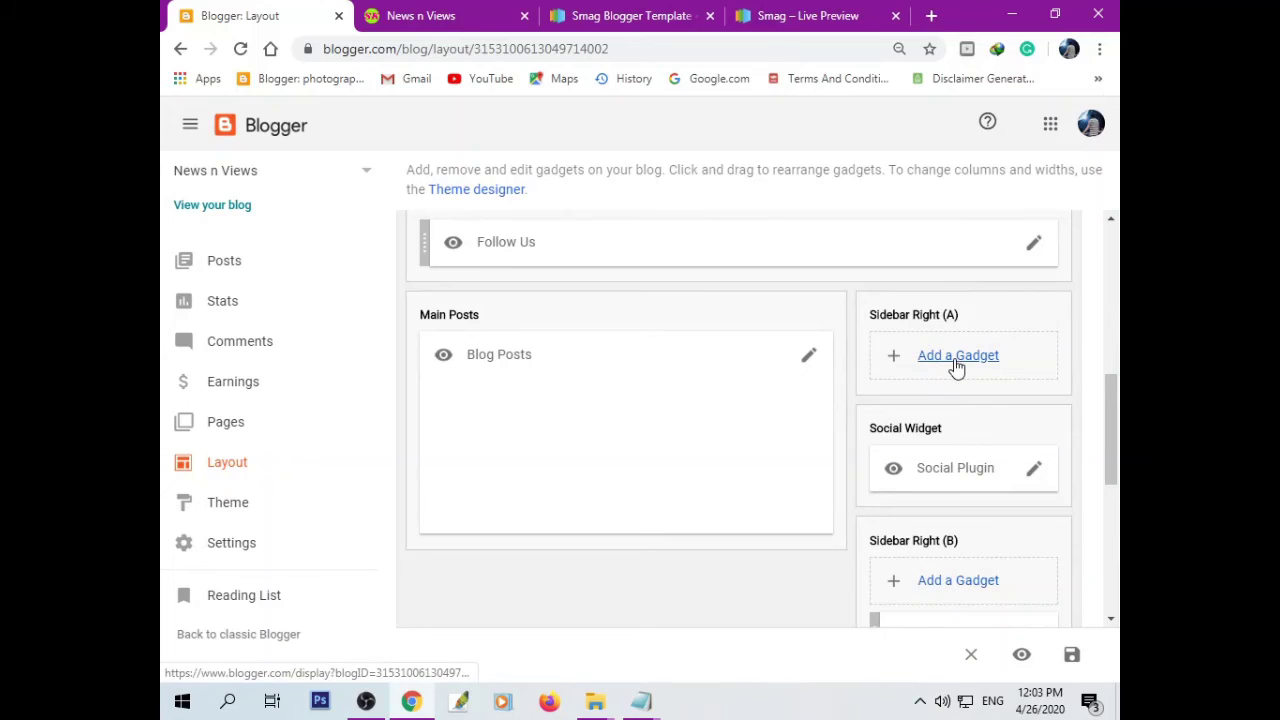
pyautogui.click(957, 360)
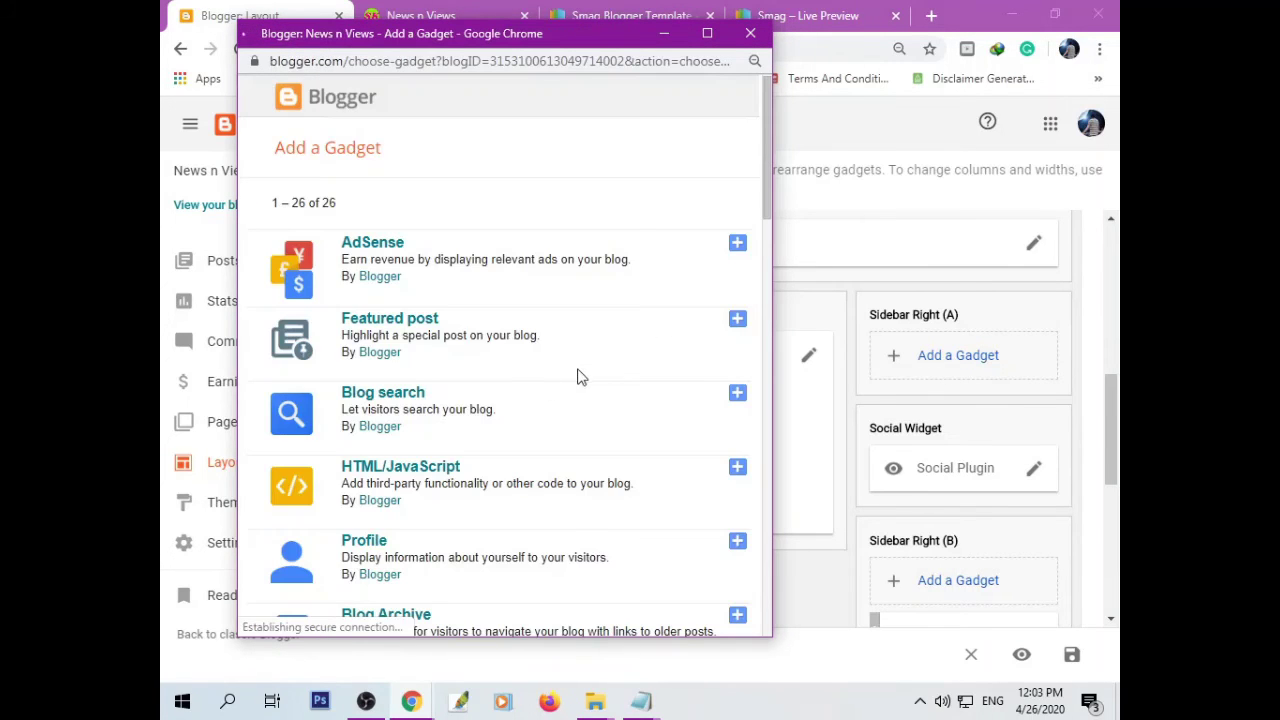
pyautogui.scroll(-3, 405, 443)
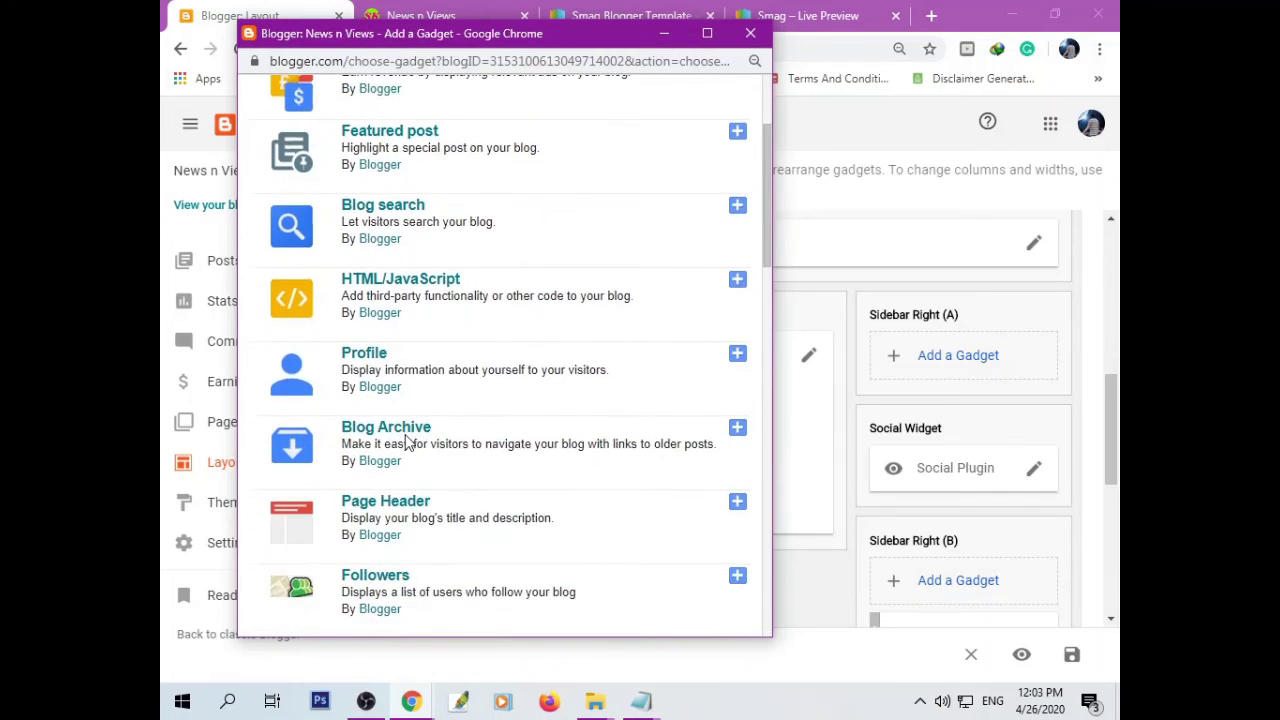
pyautogui.scroll(-3, 405, 443)
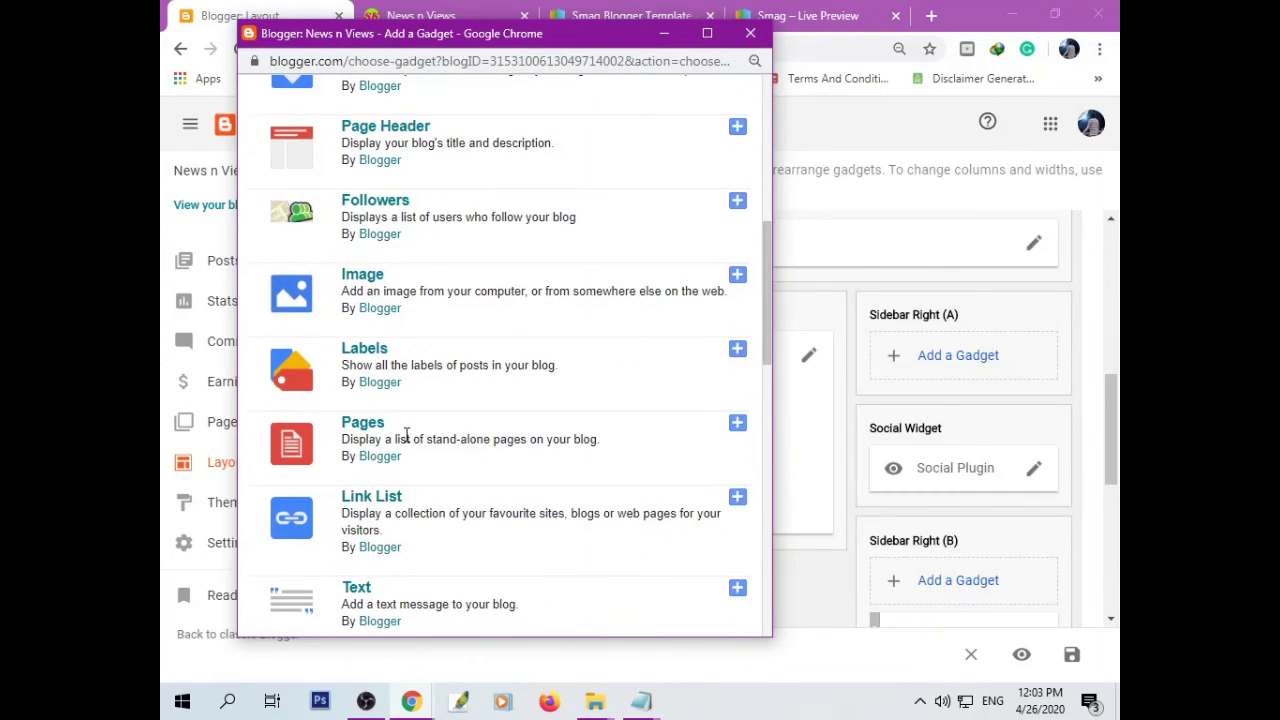
pyautogui.scroll(-1, 395, 455)
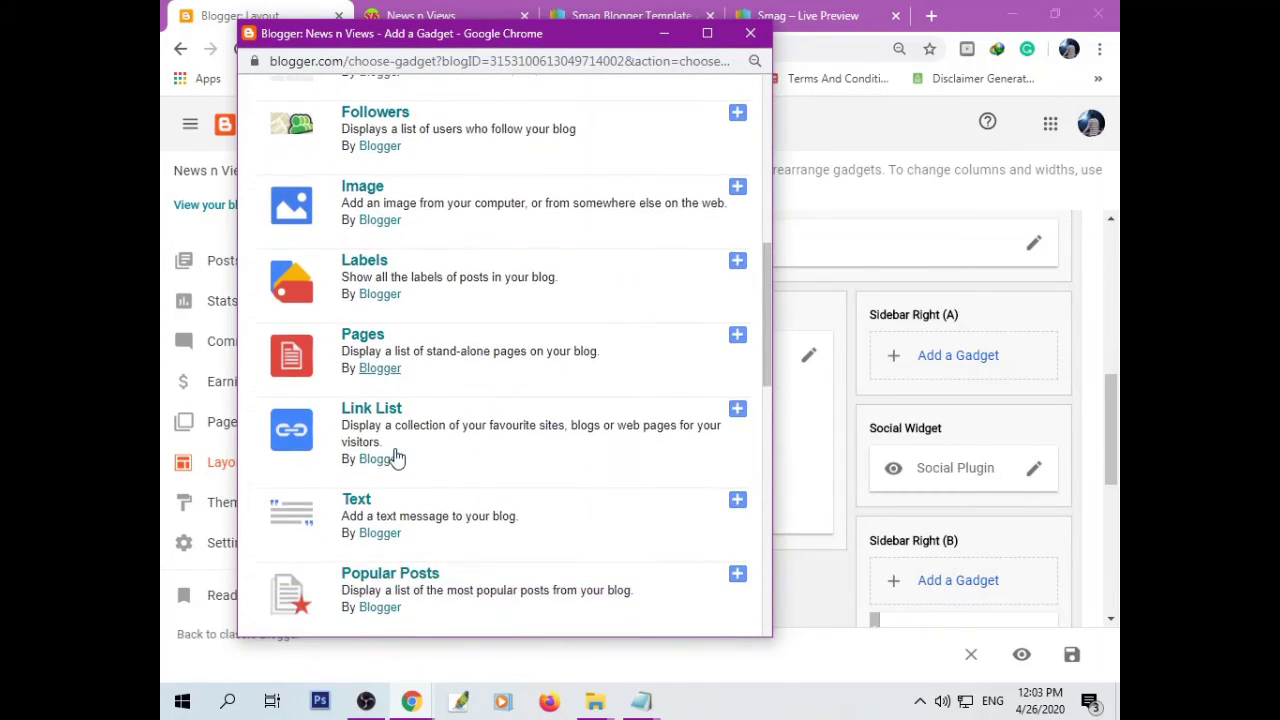
pyautogui.click(366, 342)
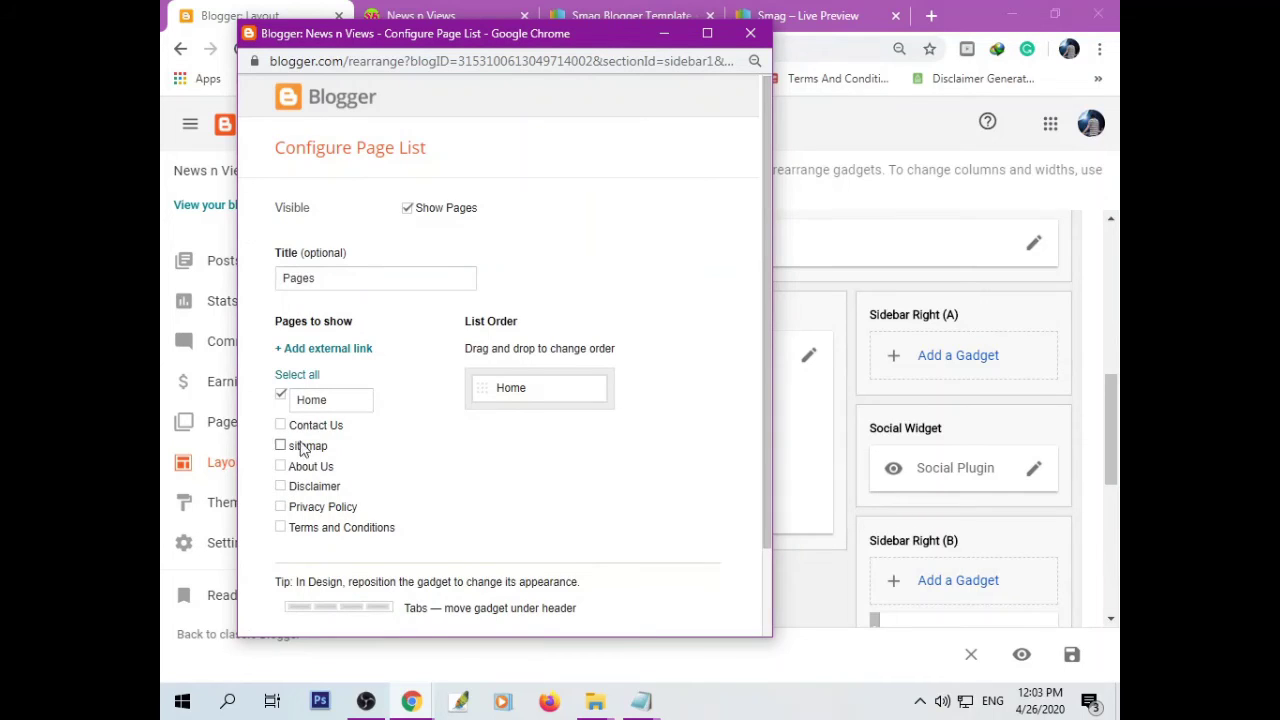
# Include About Us, Contact Us, sitemap, Disclaimer, Privacy Policy and Terms and Conditions in the Pages gadget and save it.
pyautogui.click(281, 466)
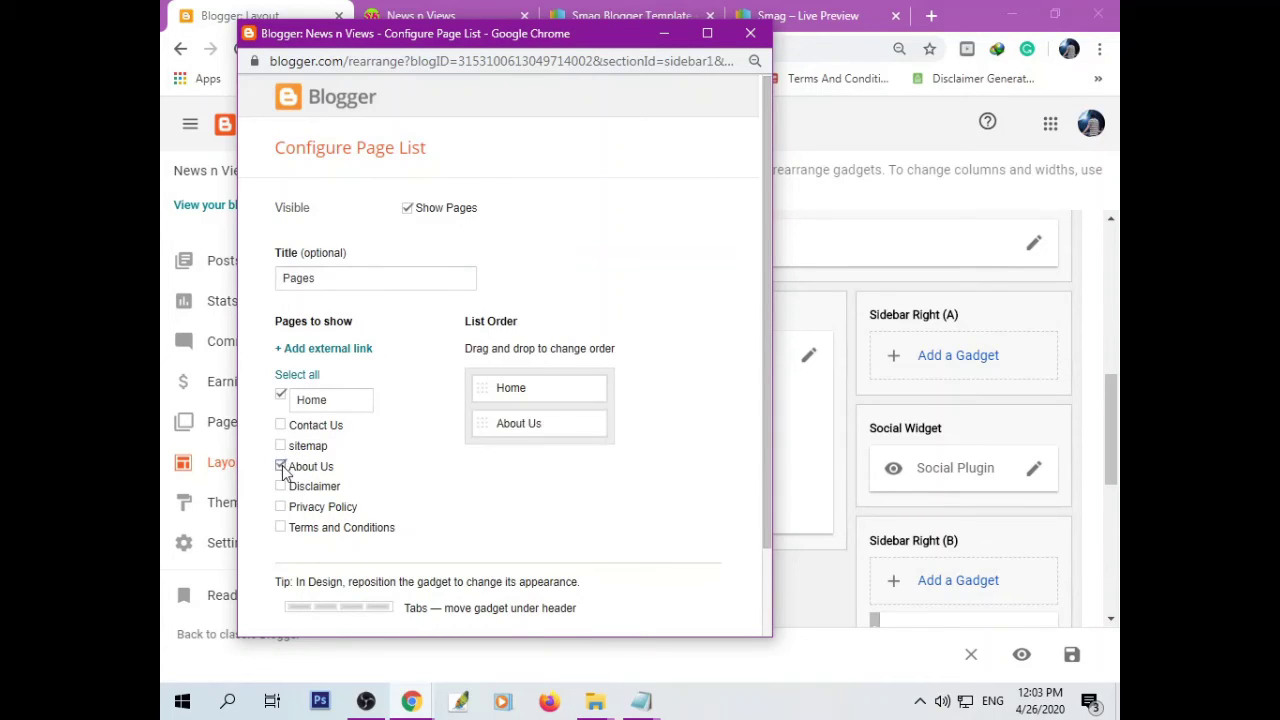
pyautogui.click(281, 425)
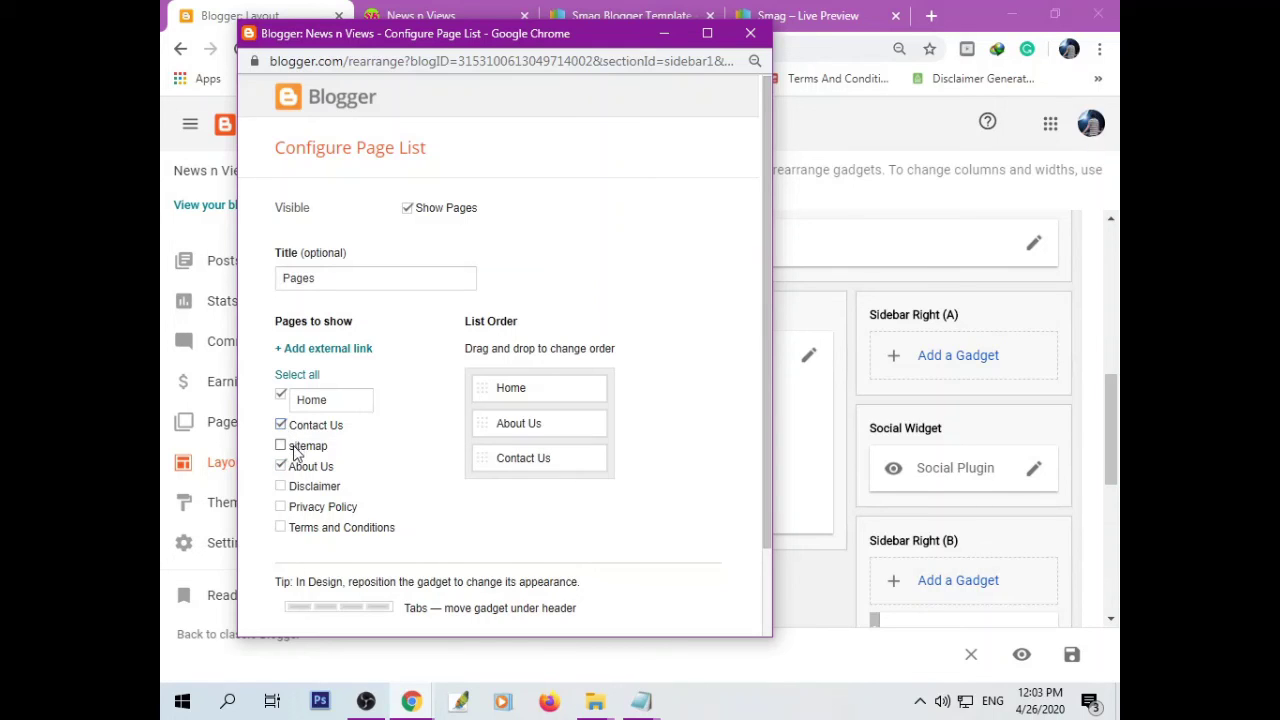
pyautogui.click(281, 446)
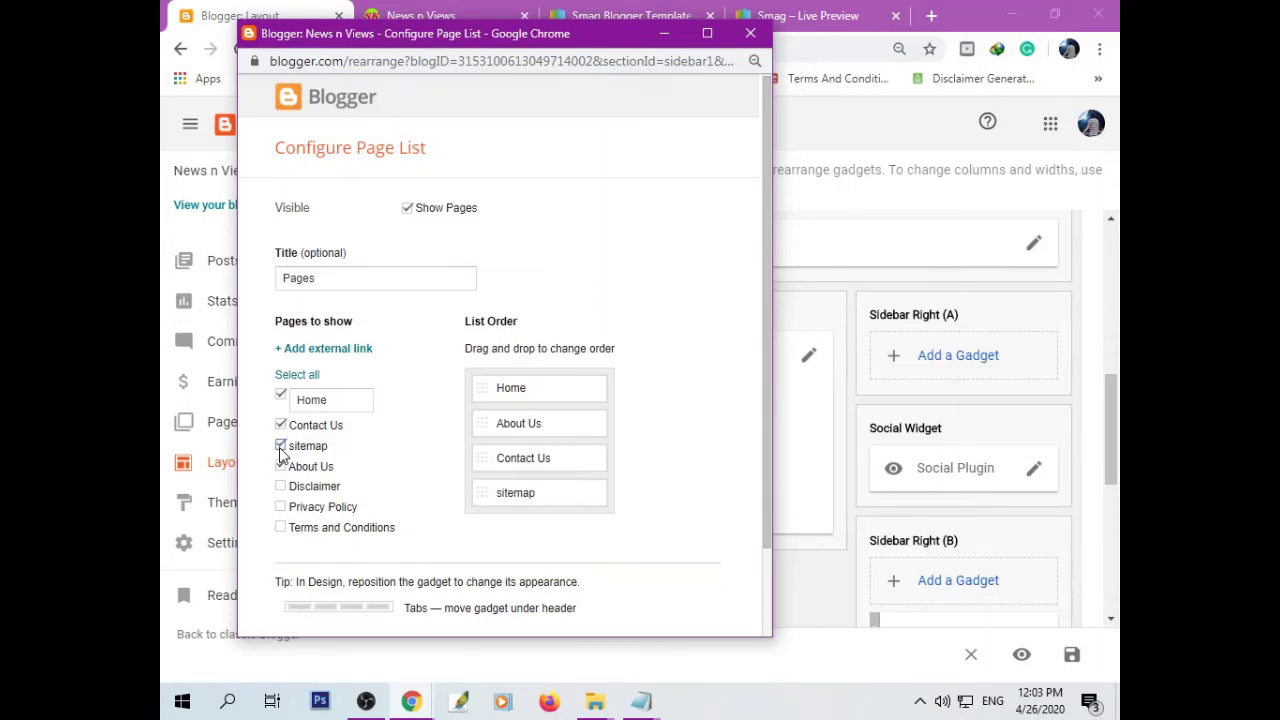
pyautogui.click(281, 487)
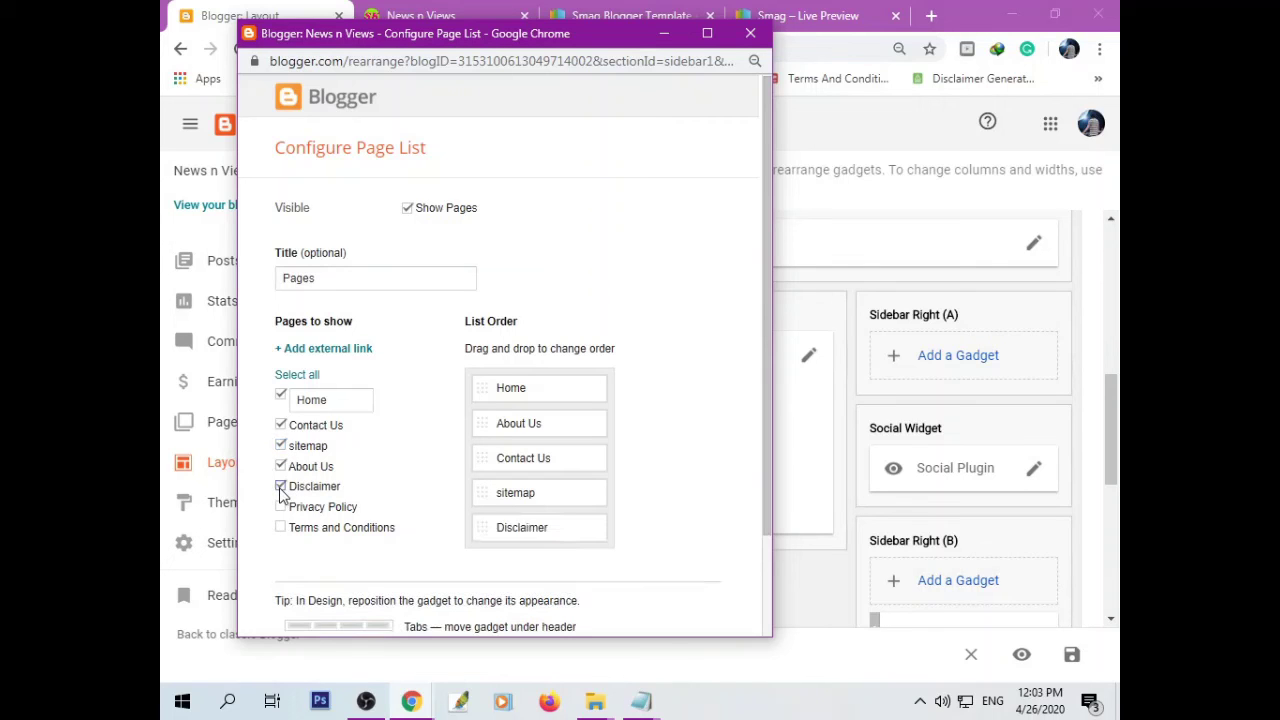
pyautogui.click(281, 507)
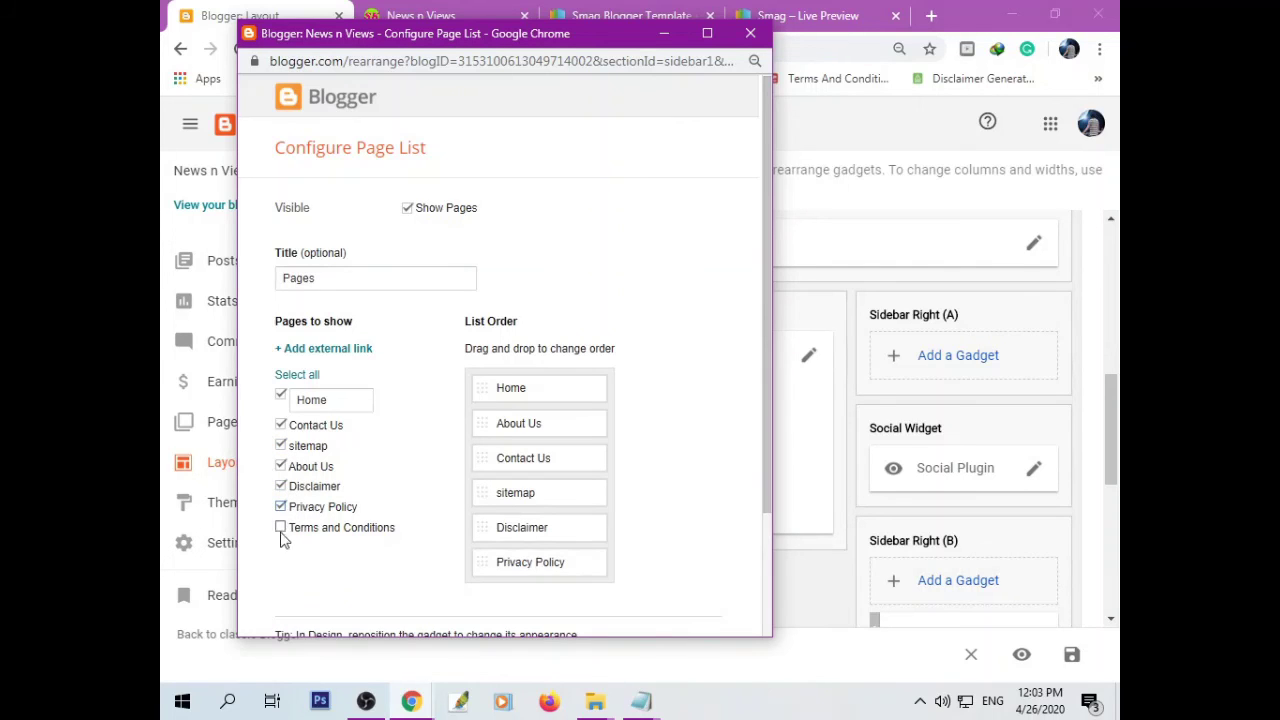
pyautogui.click(281, 528)
pyautogui.scroll(-3, 410, 440)
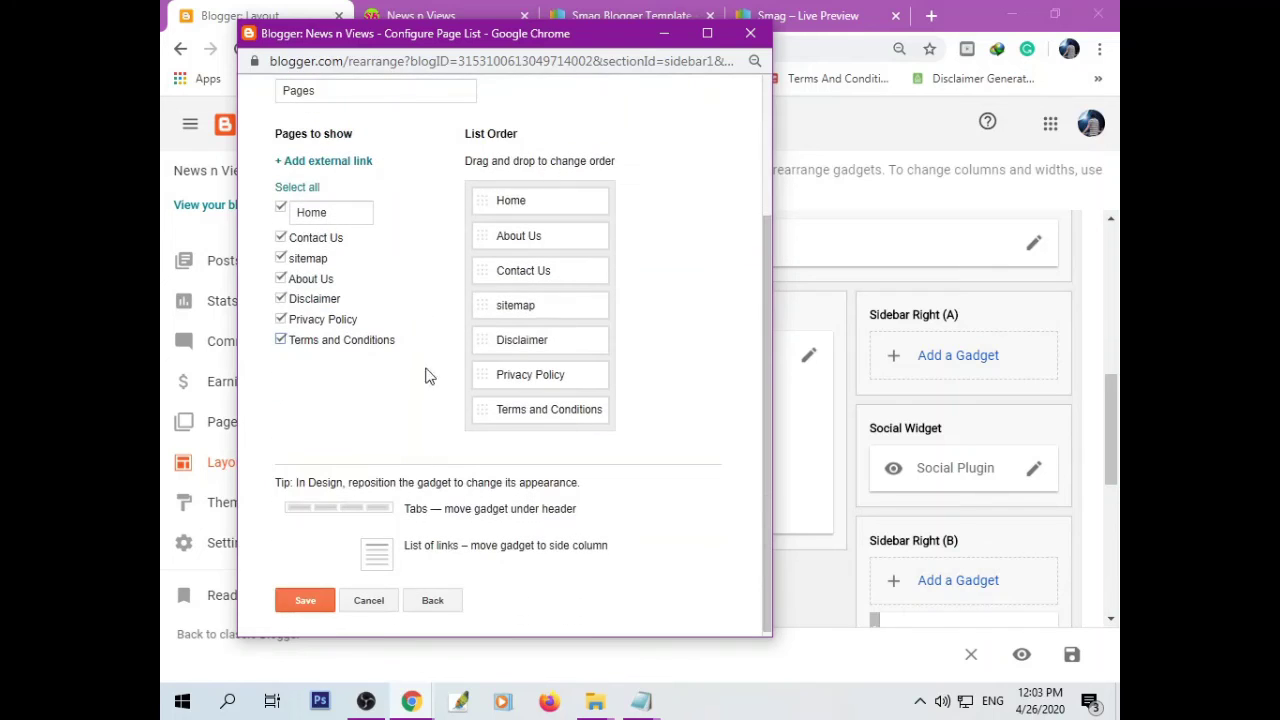
pyautogui.click(306, 605)
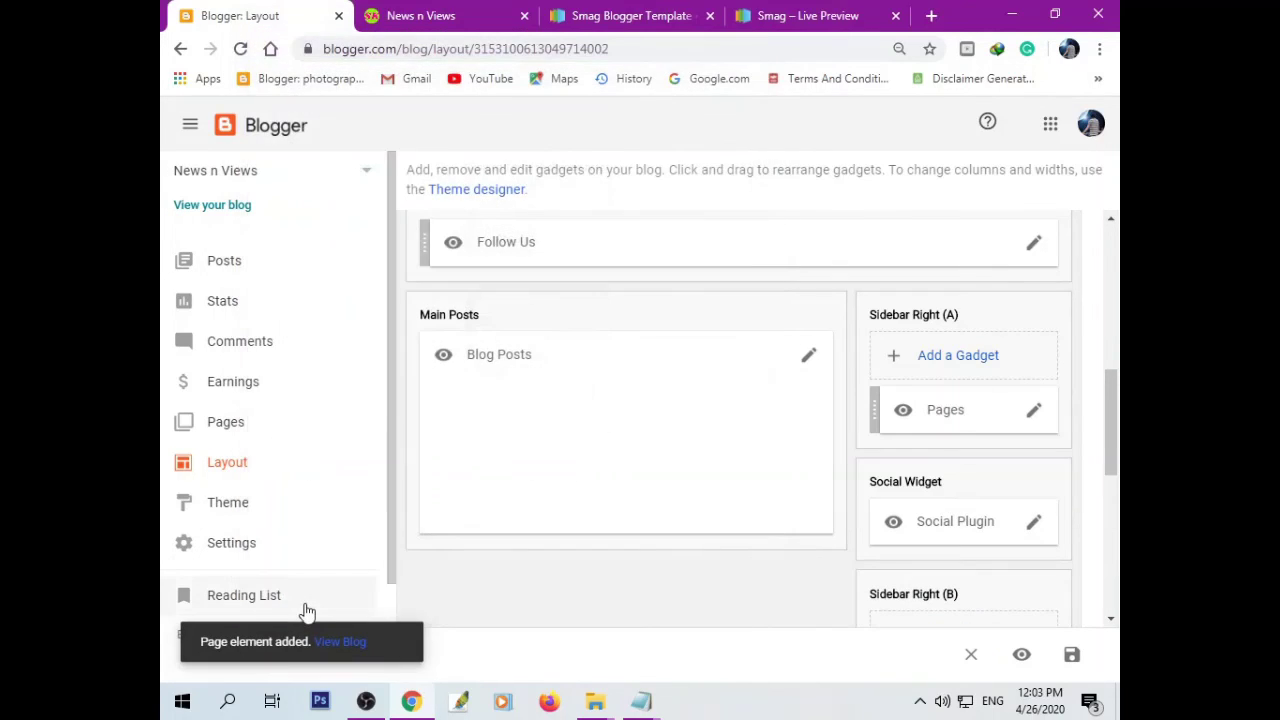
# Return to the News n Views blog and reload it to check the sidebar's Pages gadget.
pyautogui.click(462, 27)
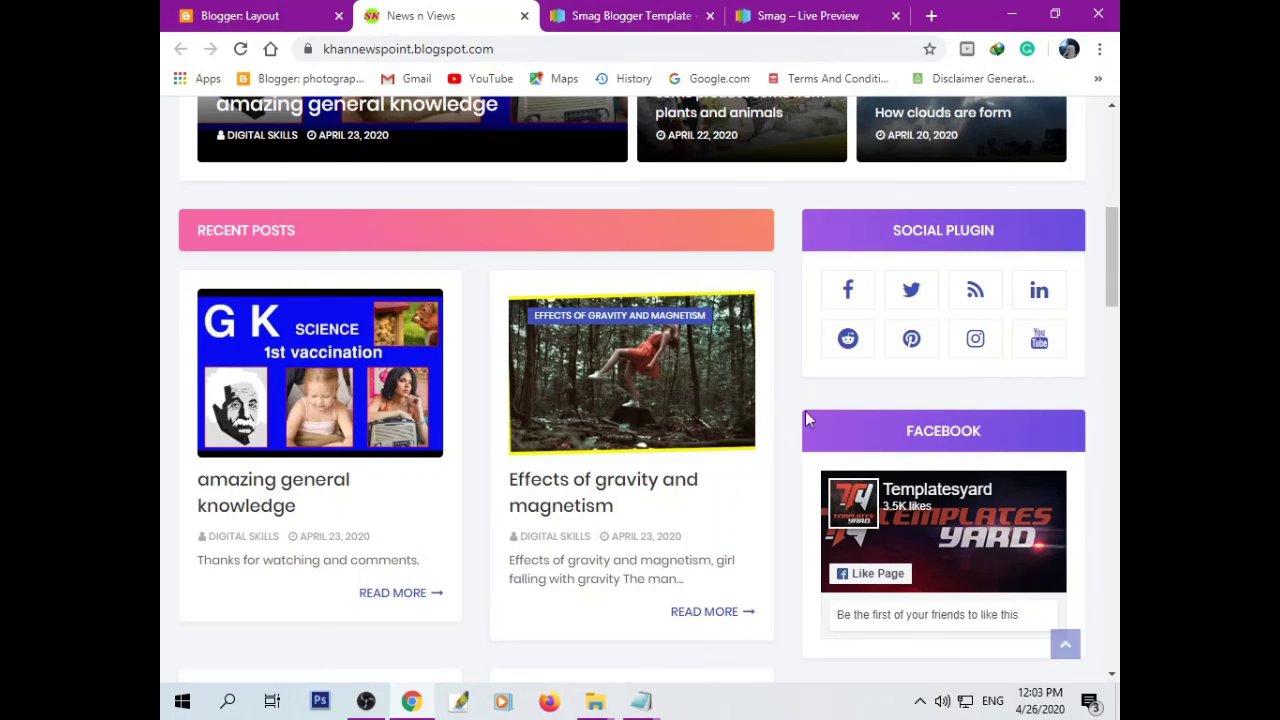
pyautogui.click(240, 56)
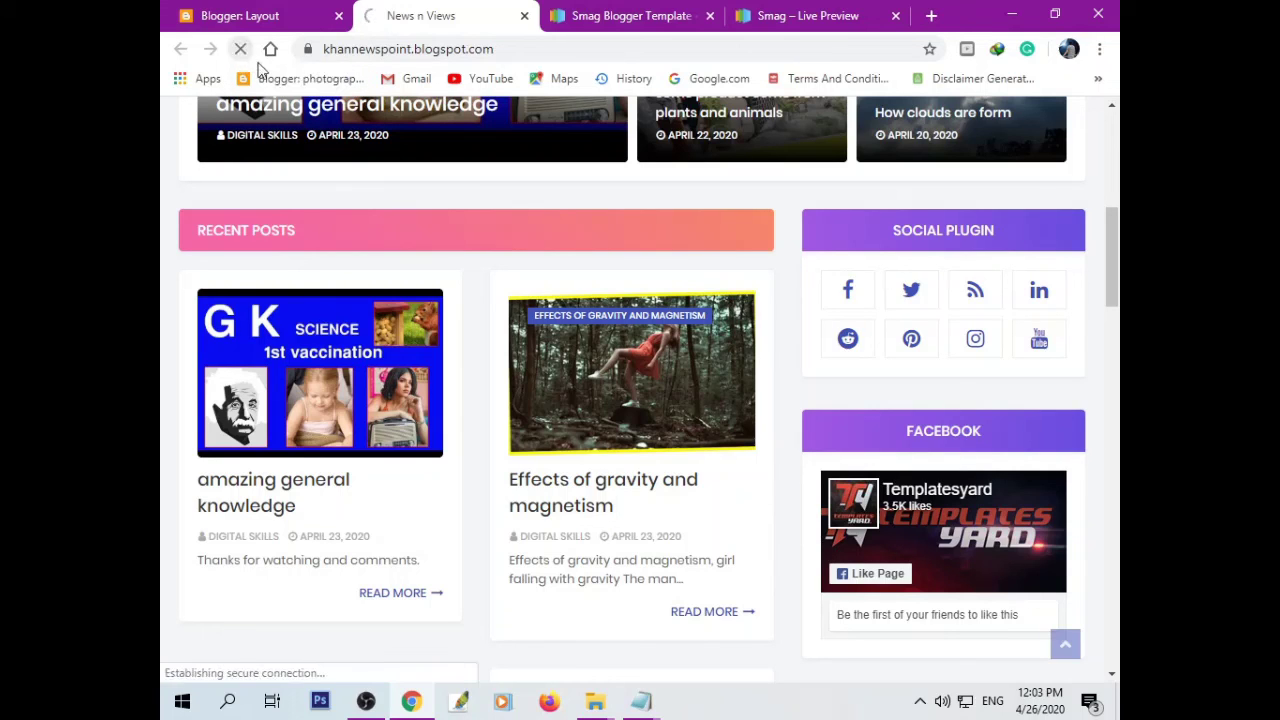